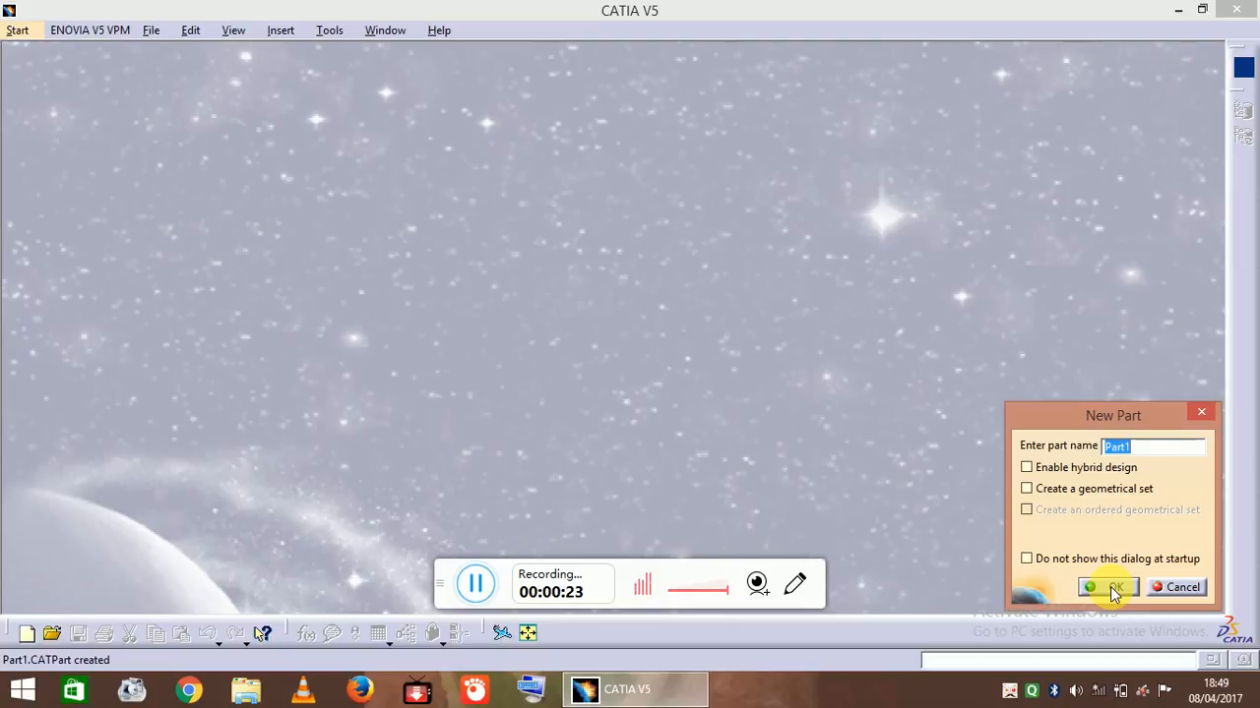
Create a new part with the default name and open a sketch on the xy plane
click(1112, 589)
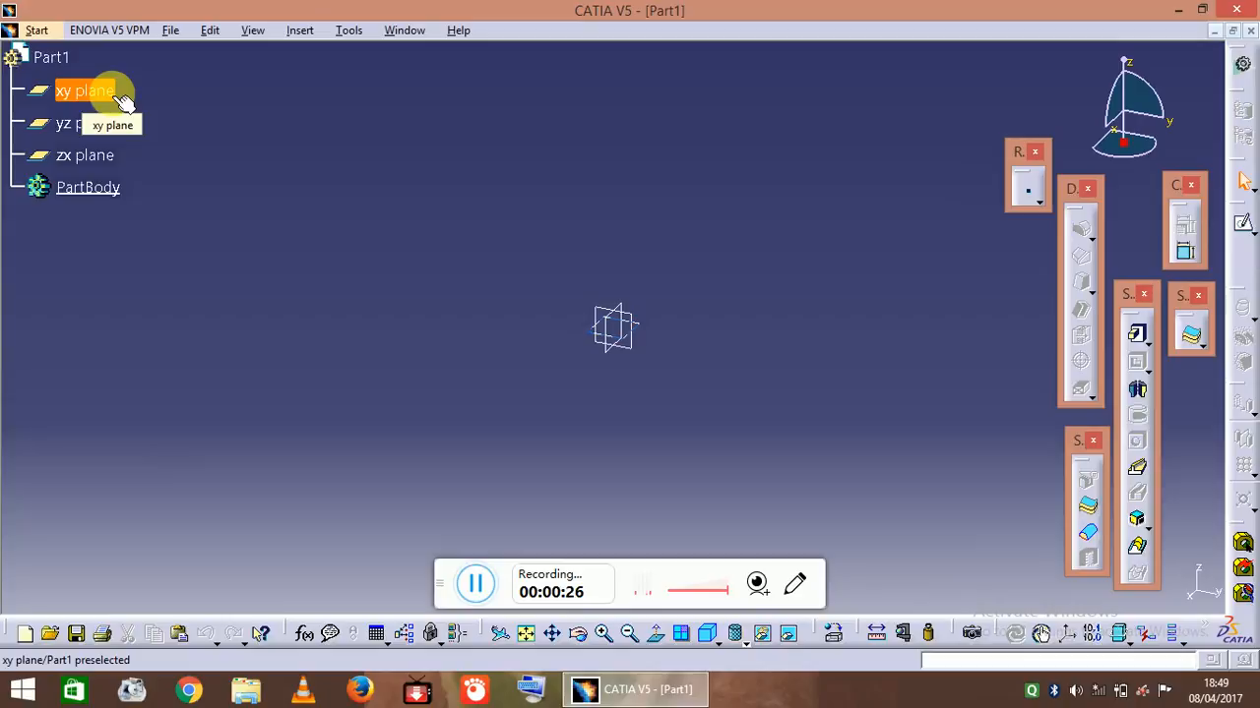
click(118, 98)
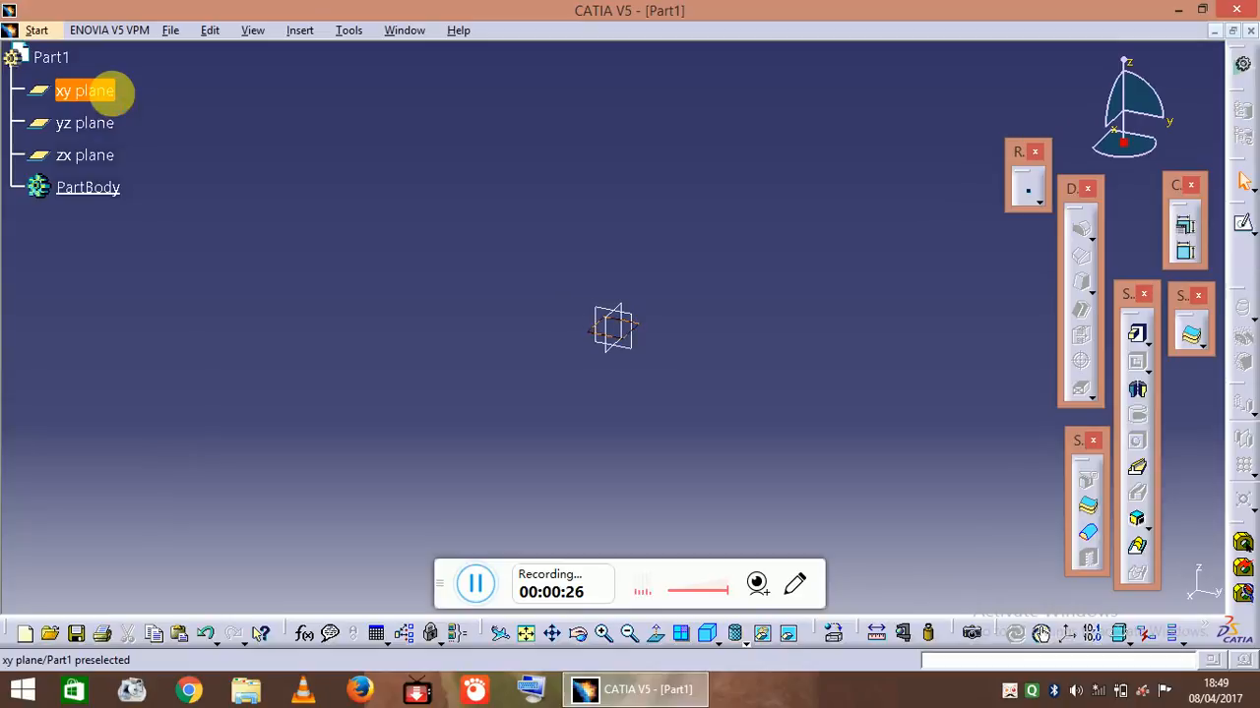
click(1243, 224)
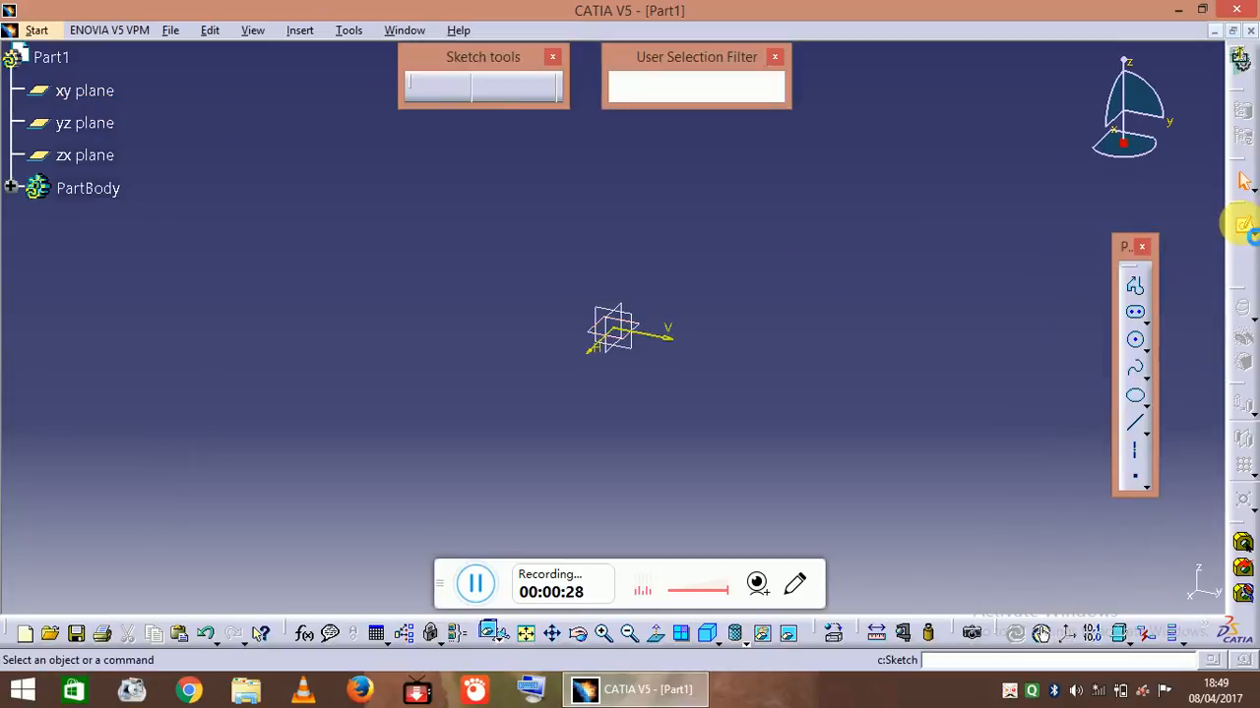
Sketch a circle of radius 70 mm centred on the origin and exit the sketch
click(1135, 340)
click(621, 326)
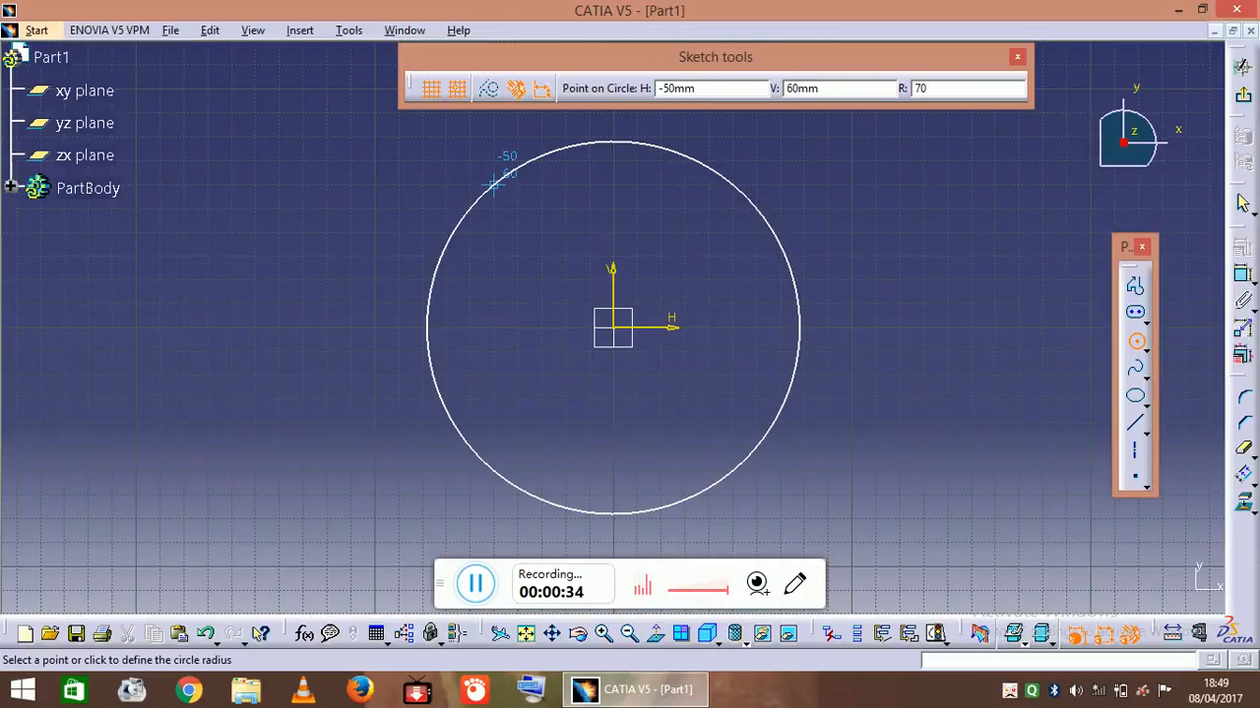
key(Return)
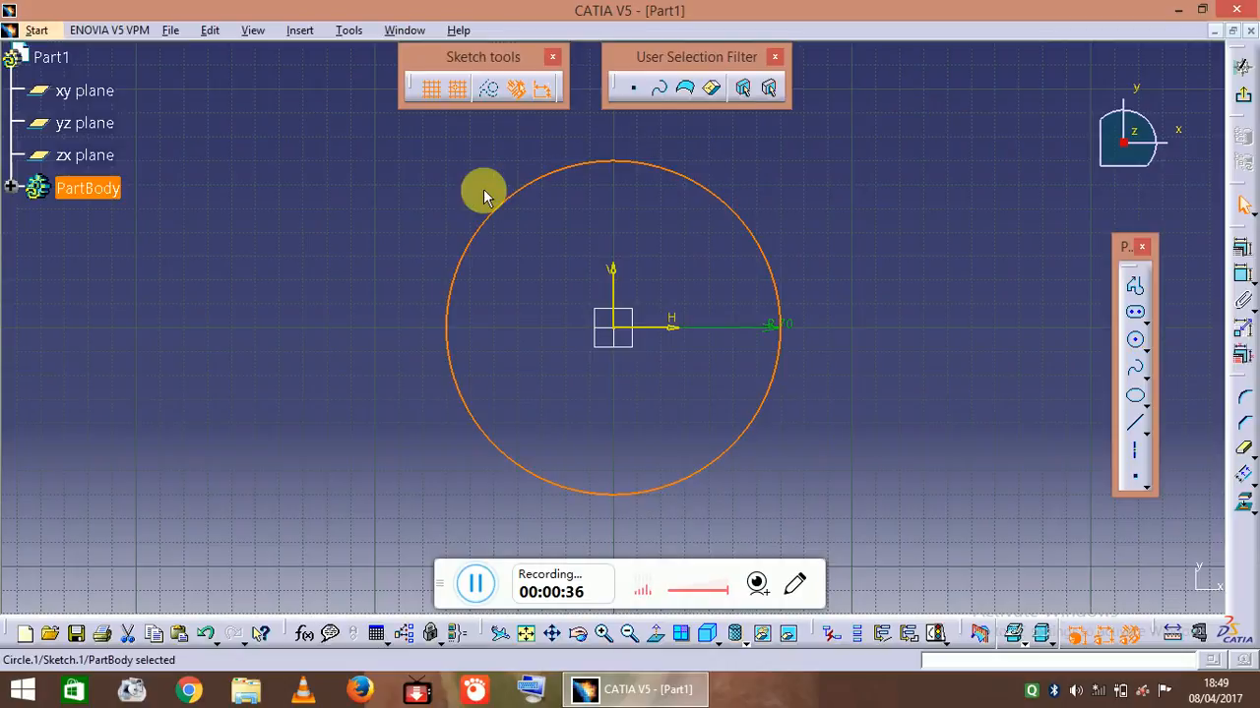
click(969, 212)
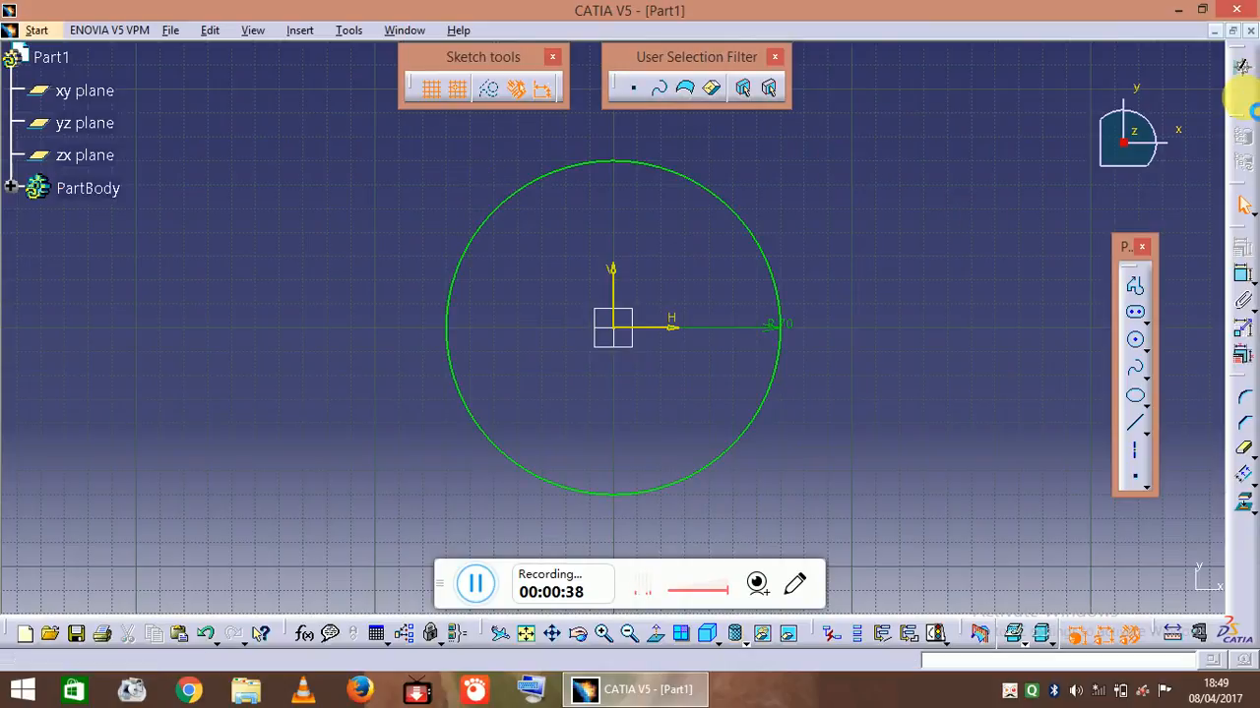
click(1241, 98)
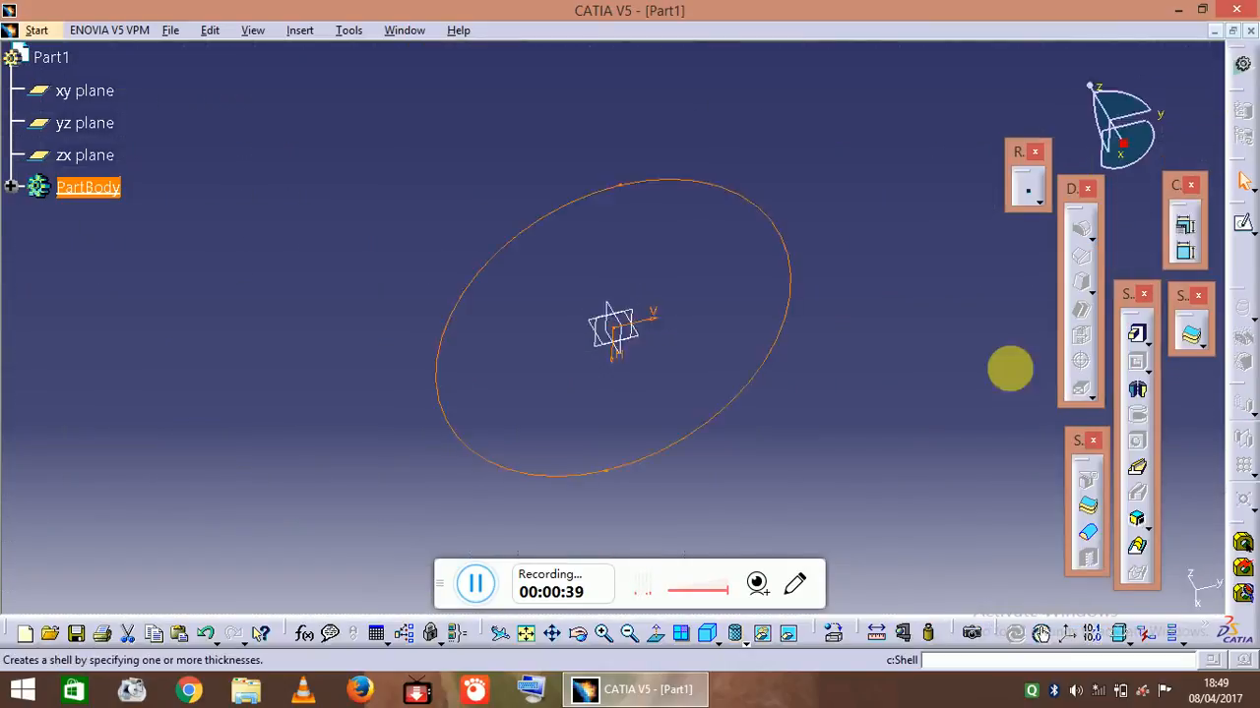
Pad the circle sketch to a length of 25 mm
click(1136, 336)
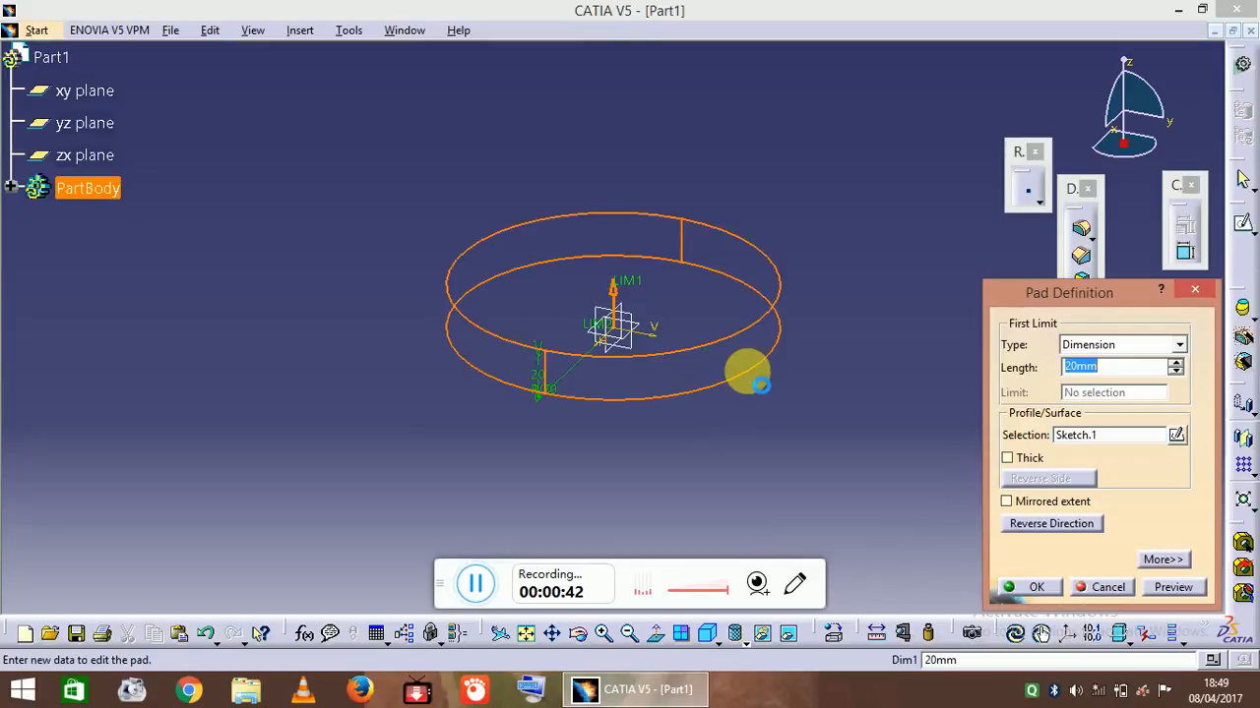
text(25)
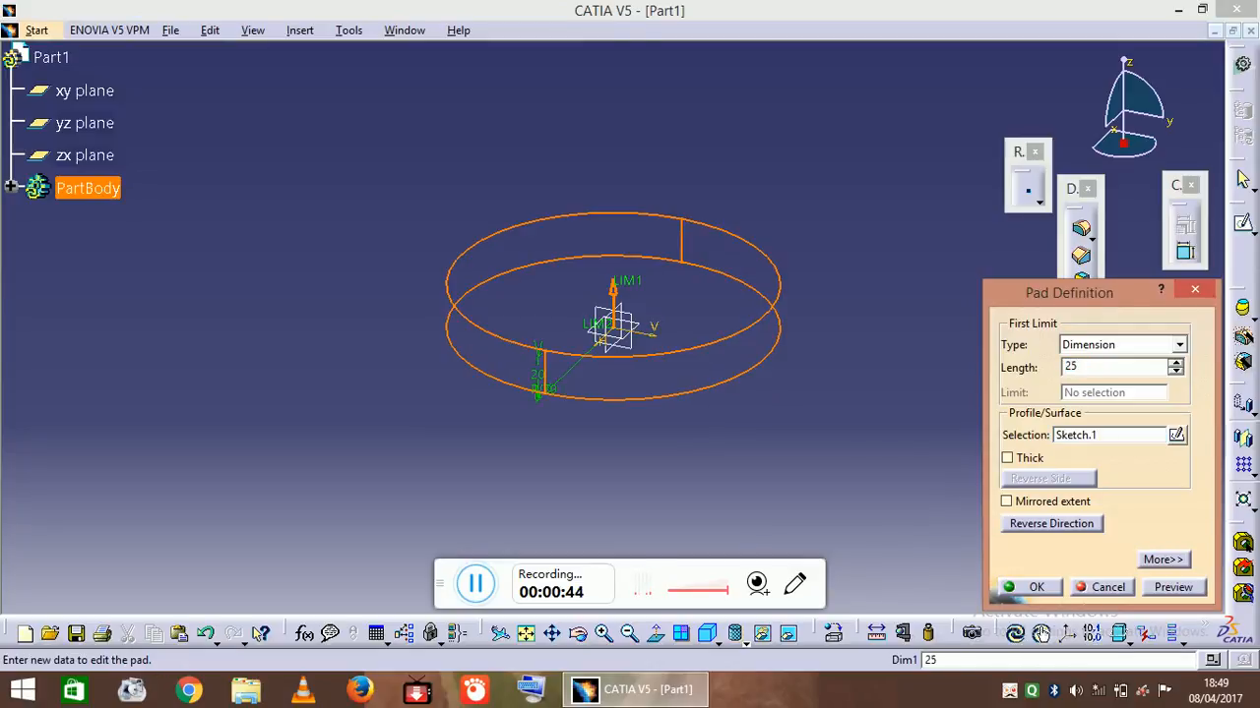
key(Return)
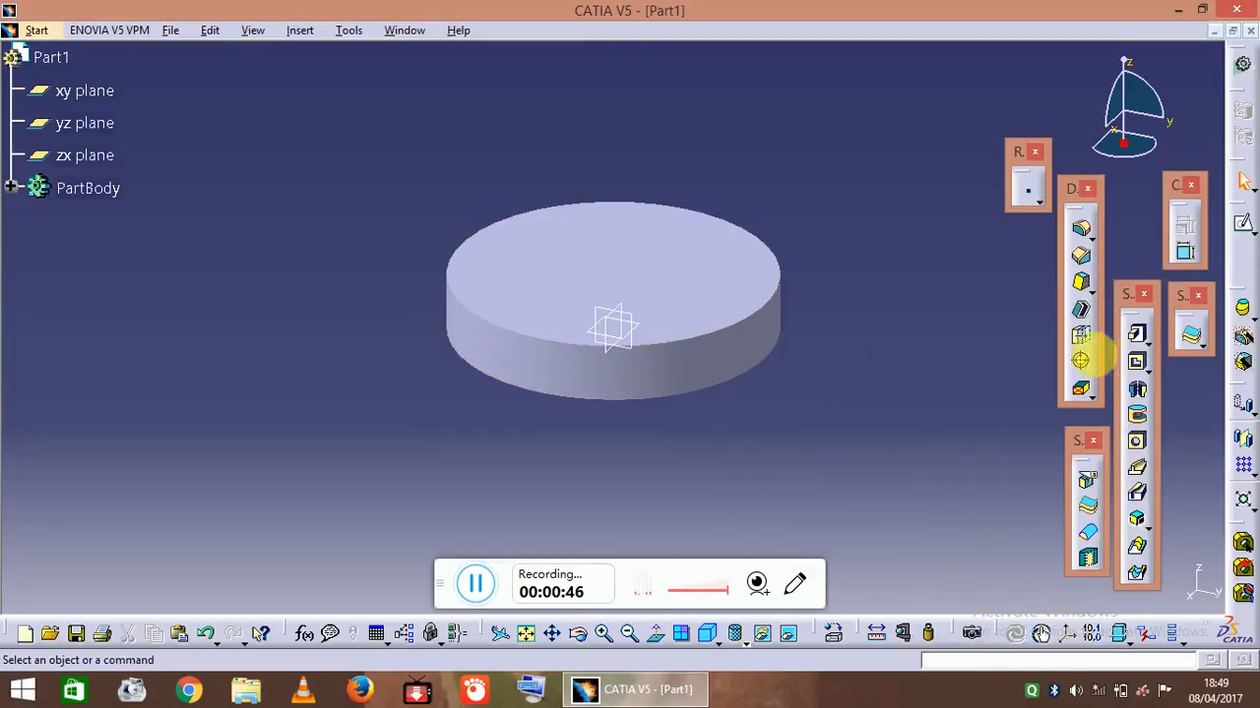
Fillet the disc's upper circular edge with a 10 mm radius
click(1083, 233)
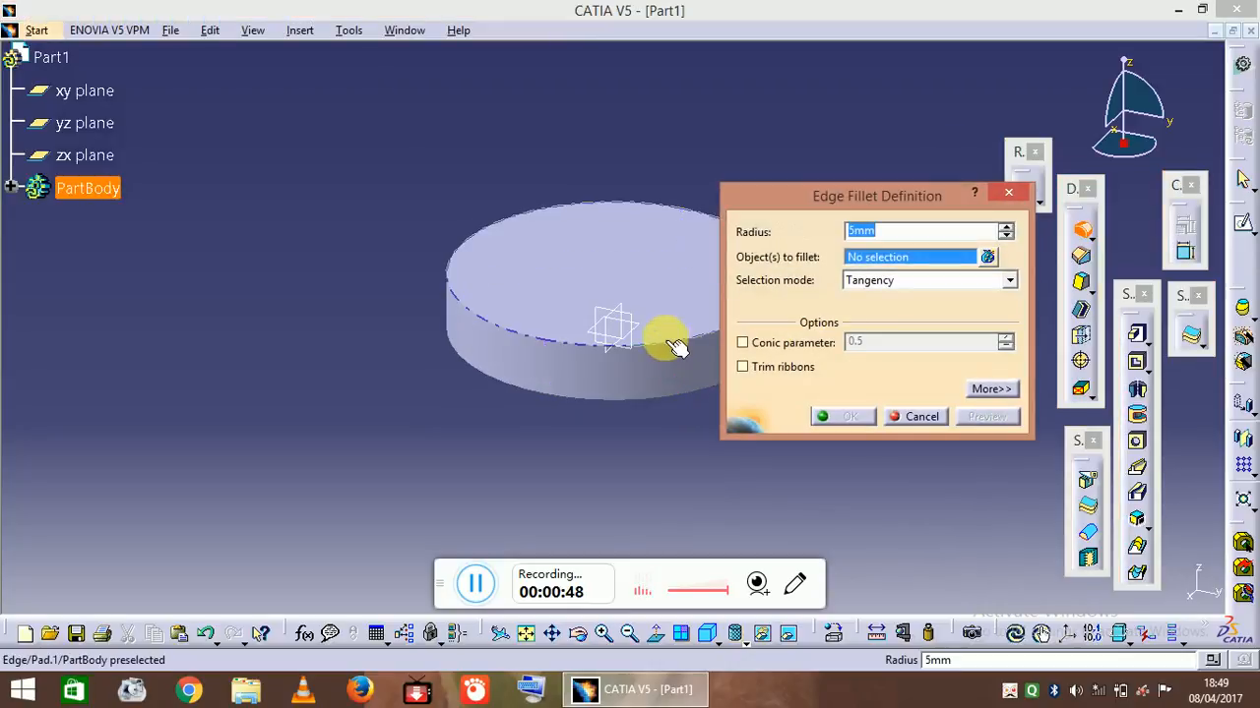
click(669, 353)
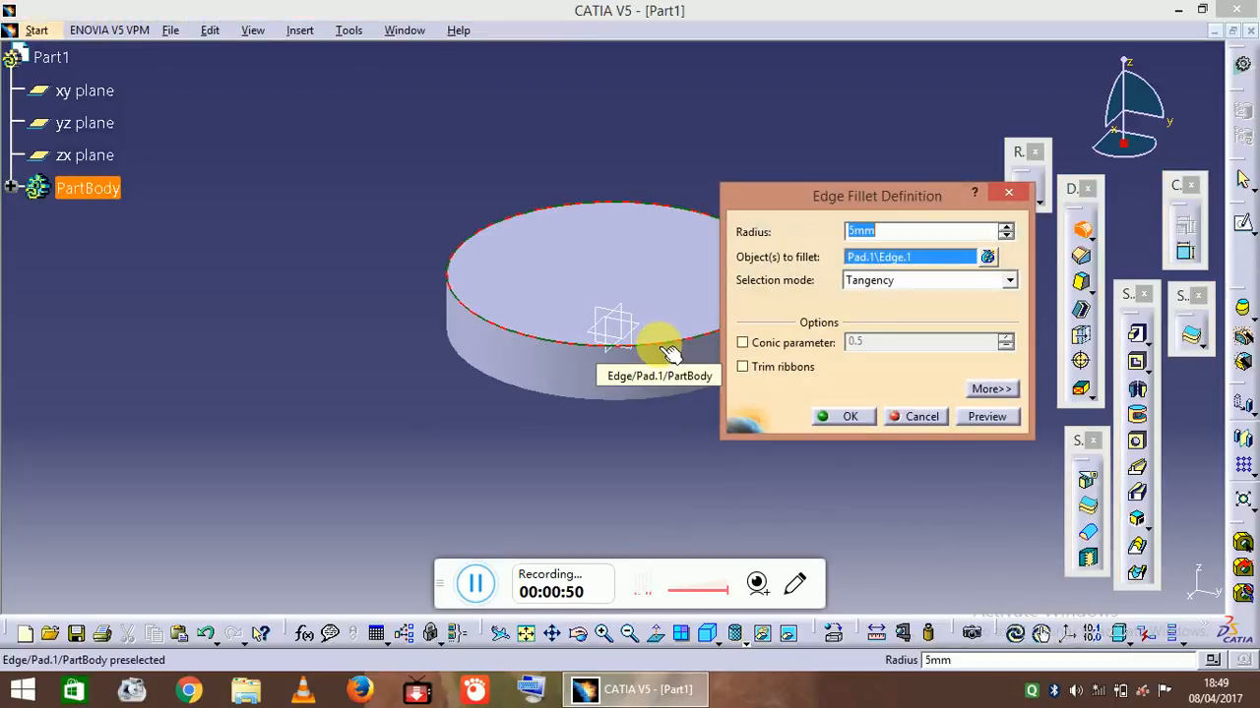
text(10)
key(Return)
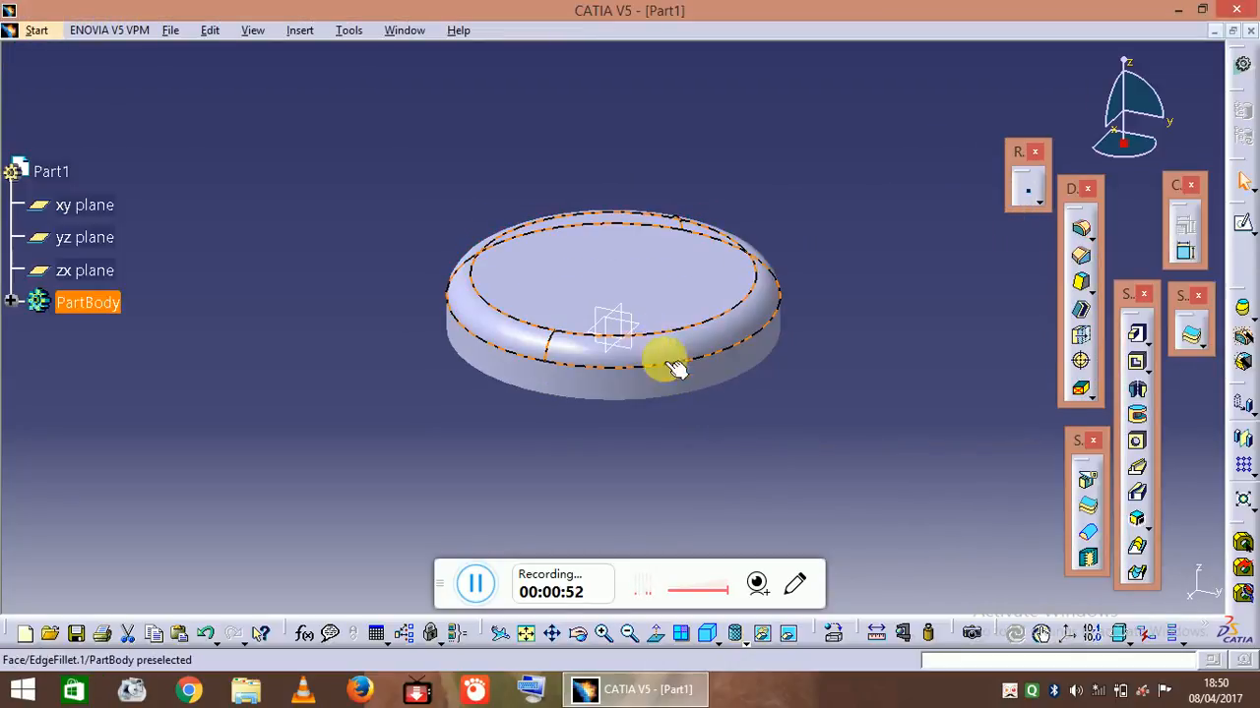
Shell the filleted disc, removing its flat bottom face and setting the default inside thickness
click(1081, 311)
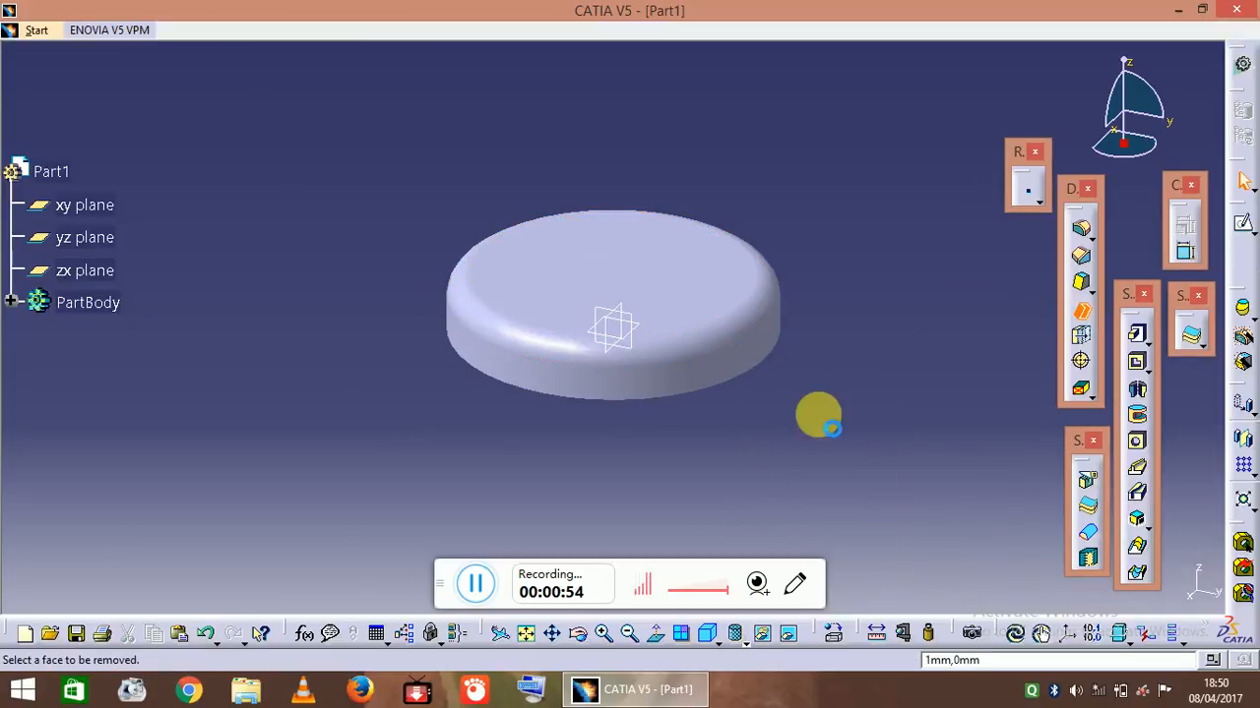
middle_drag(718, 464, 646, 253)
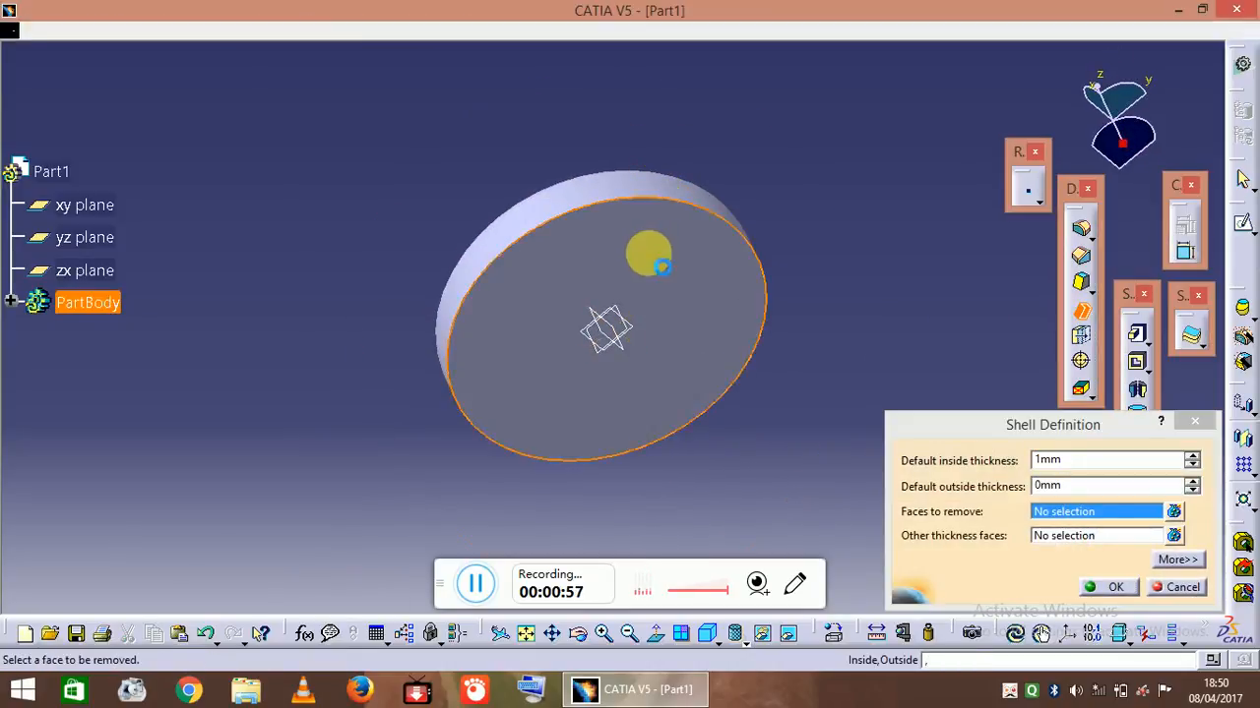
click(657, 260)
click(1094, 459)
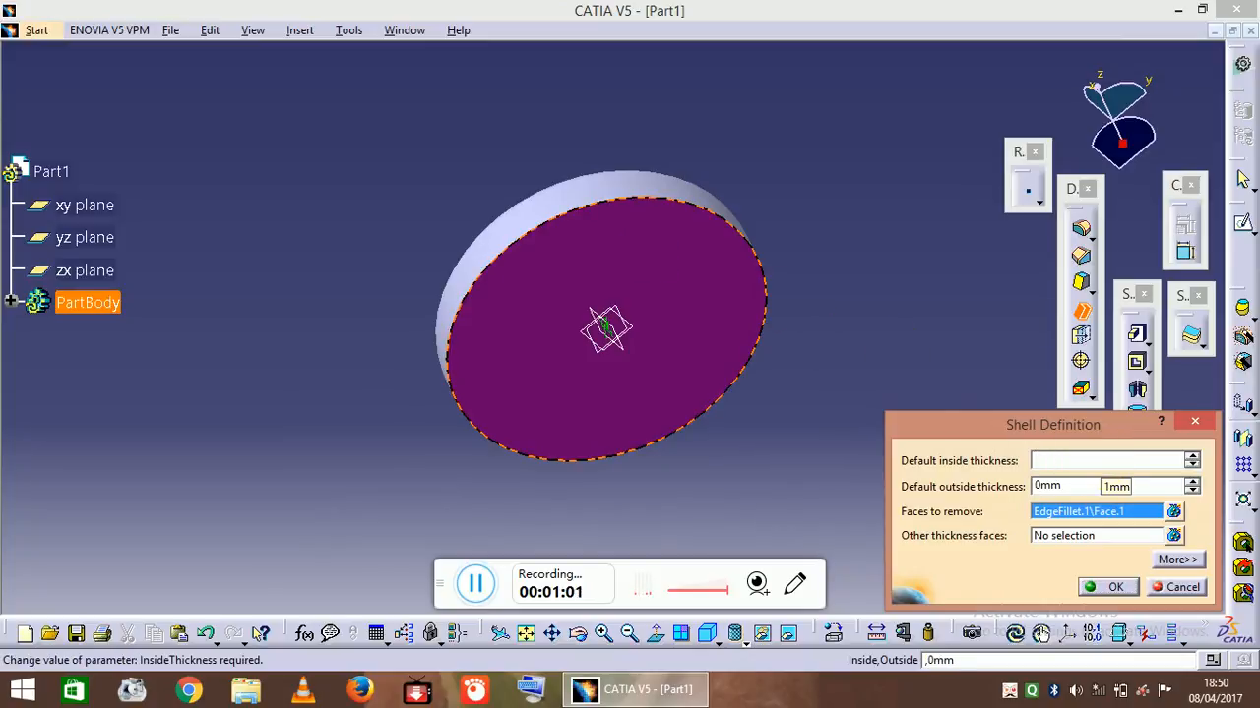
key(Return)
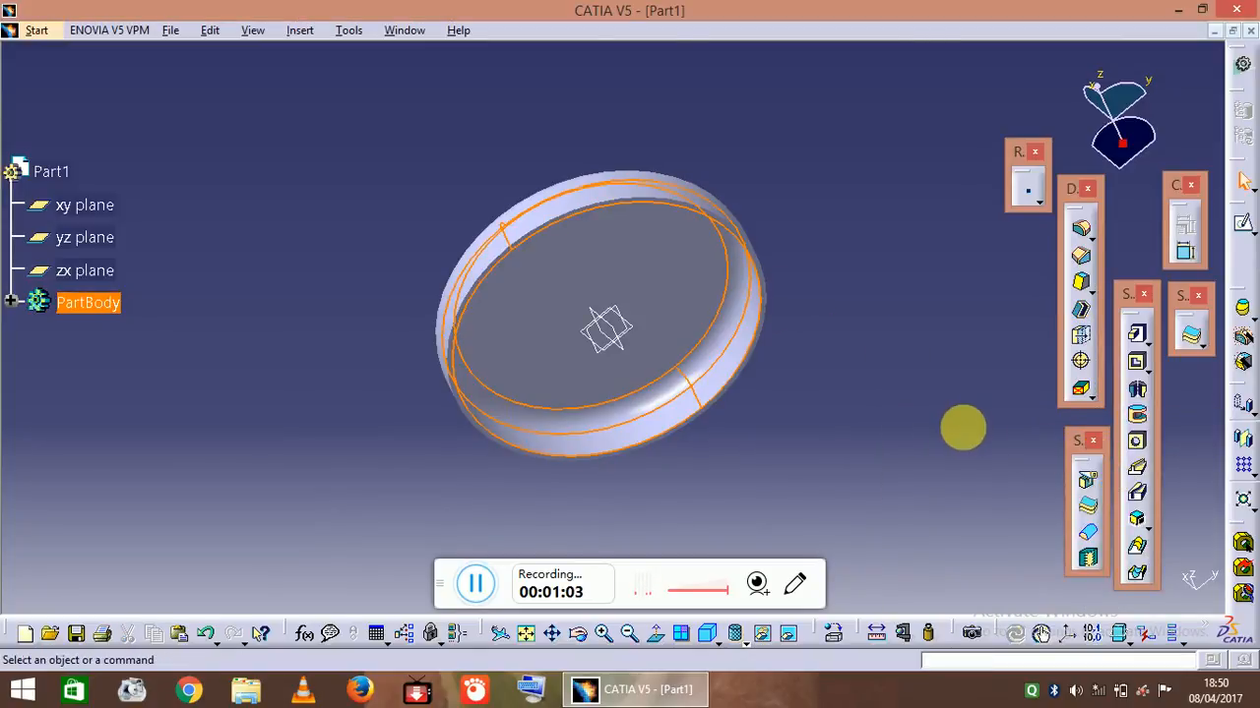
Open a new sketch on the xy plane of the shelled disc
middle_drag(657, 69, 591, 289)
middle_drag(526, 249, 508, 450)
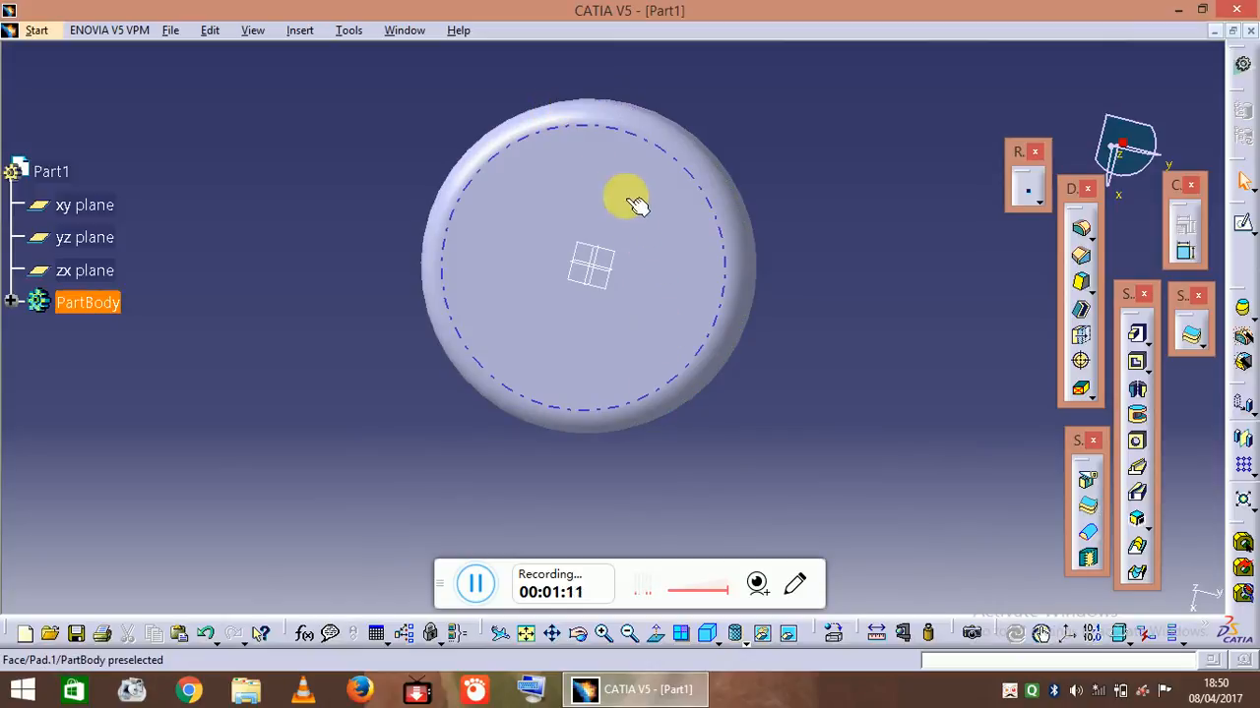
middle_drag(589, 284, 615, 368)
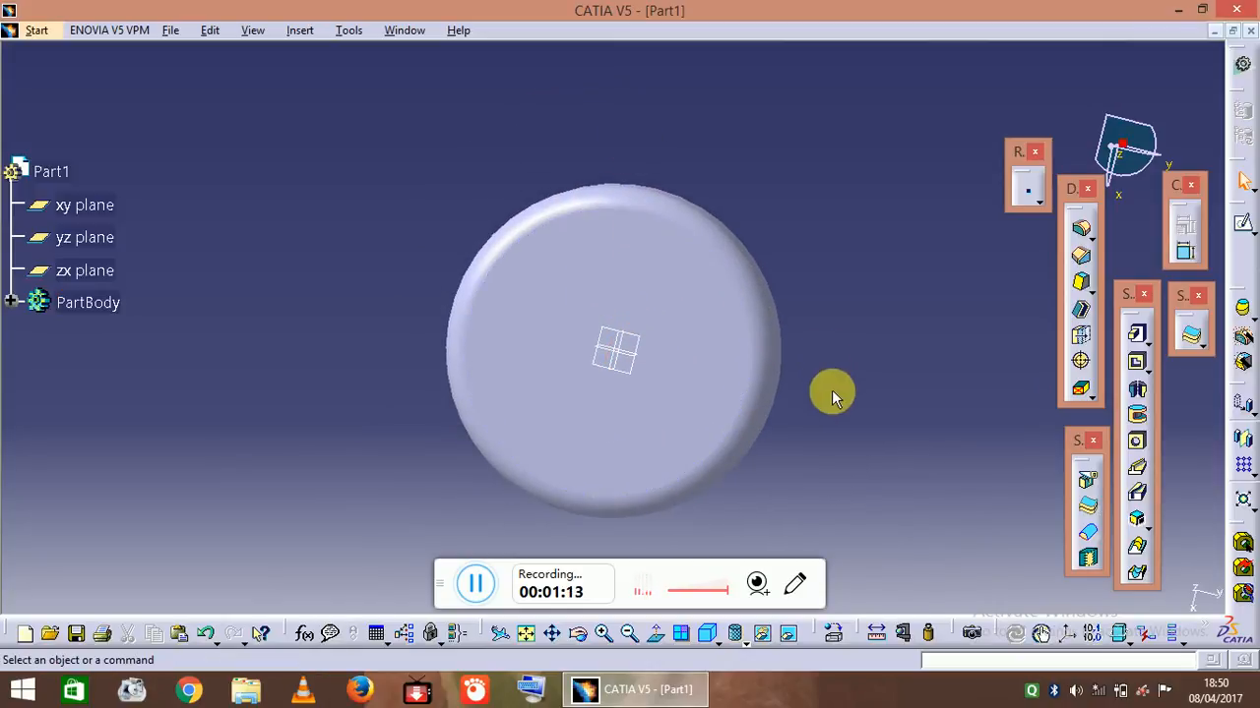
middle_drag(832, 391, 358, 311)
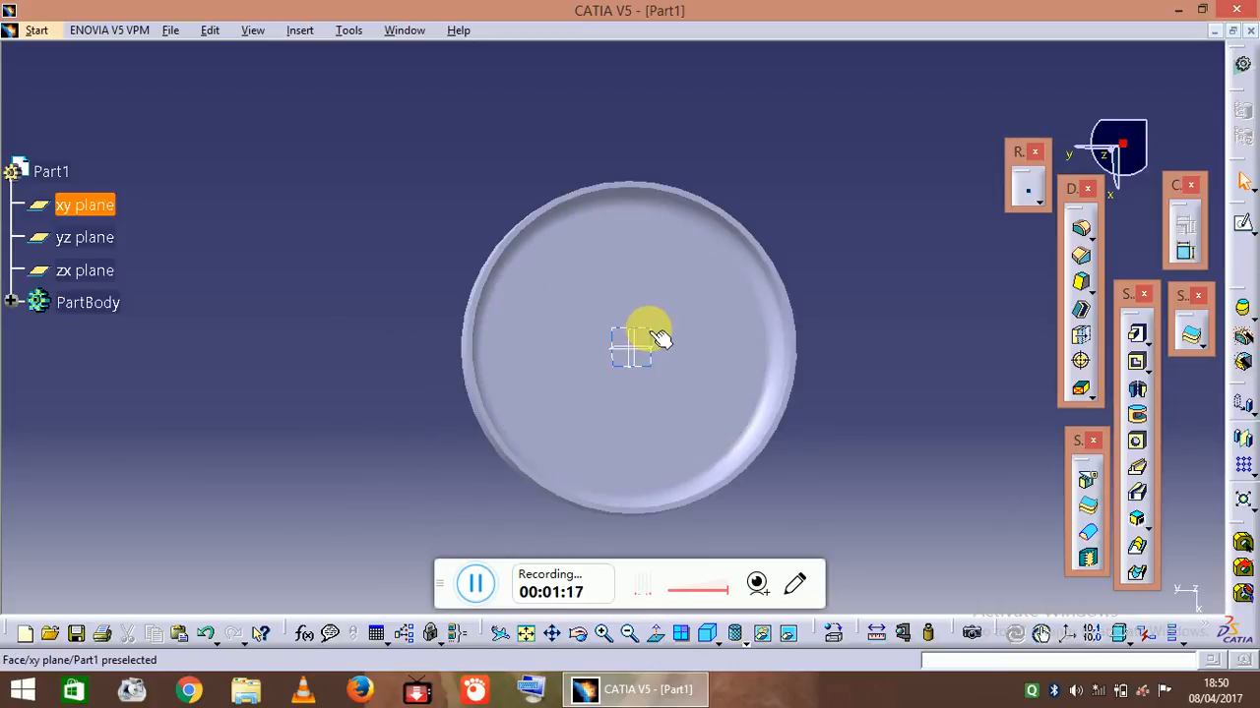
click(1242, 231)
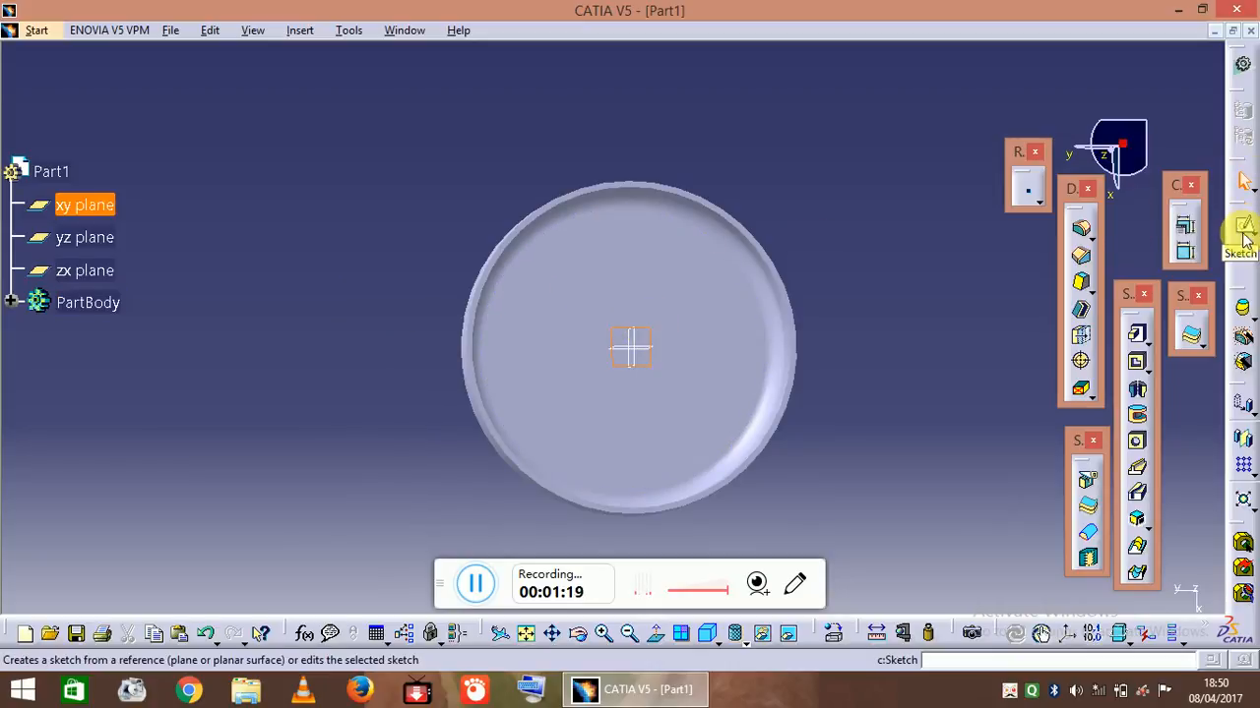
click(1245, 231)
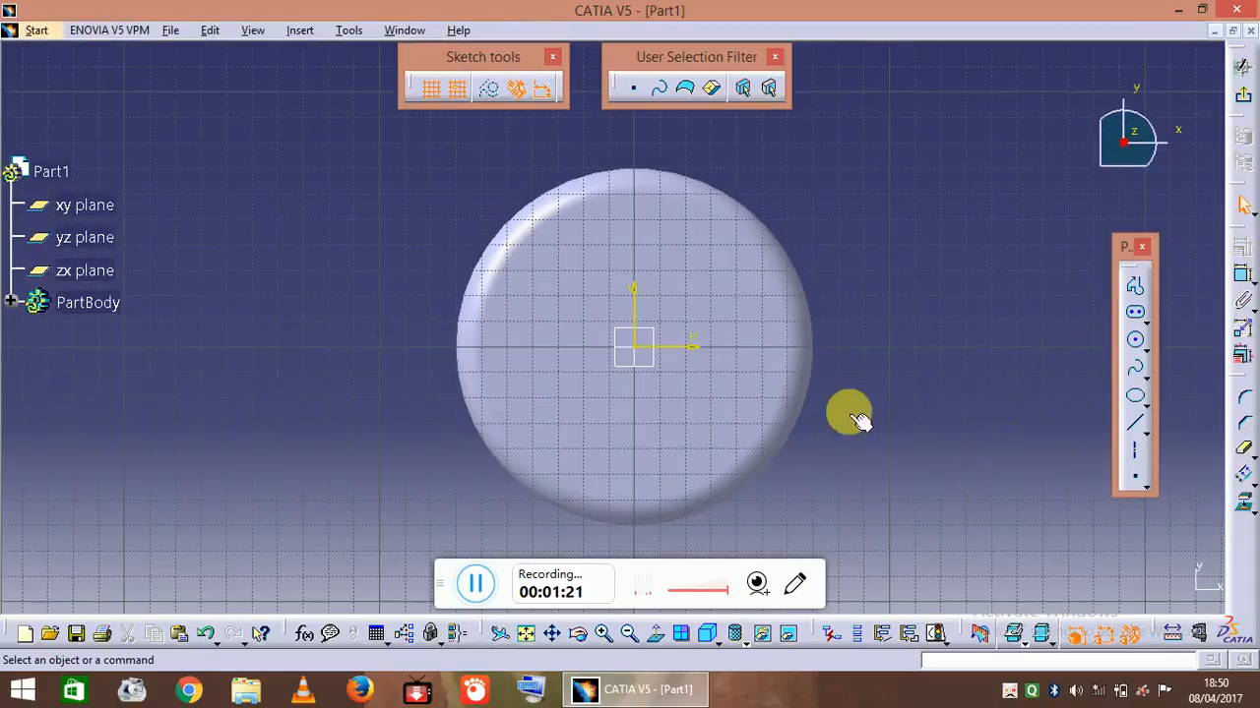
Project the shell's outer circular rim edge into the sketch, working from the open side
mouse_move(875, 366)
middle_down()
mouse_move(239, 346)
mouse_move(351, 315)
mouse_move(581, 478)
middle_up()
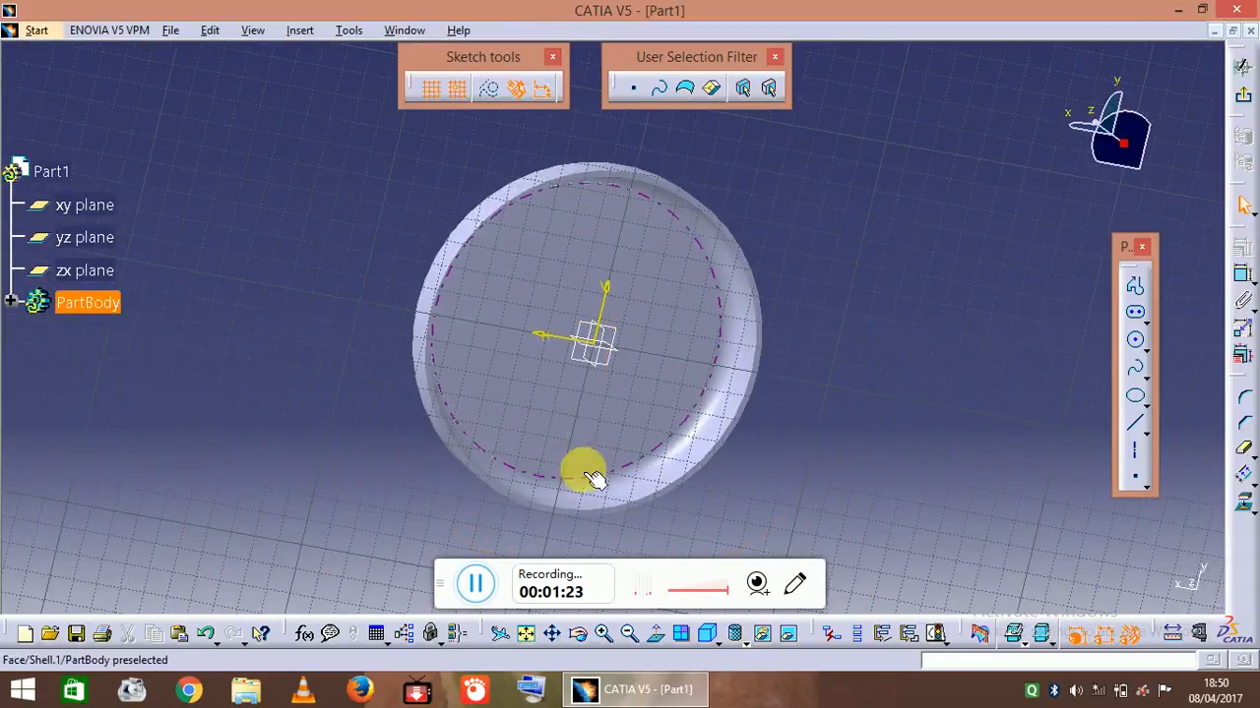
click(654, 634)
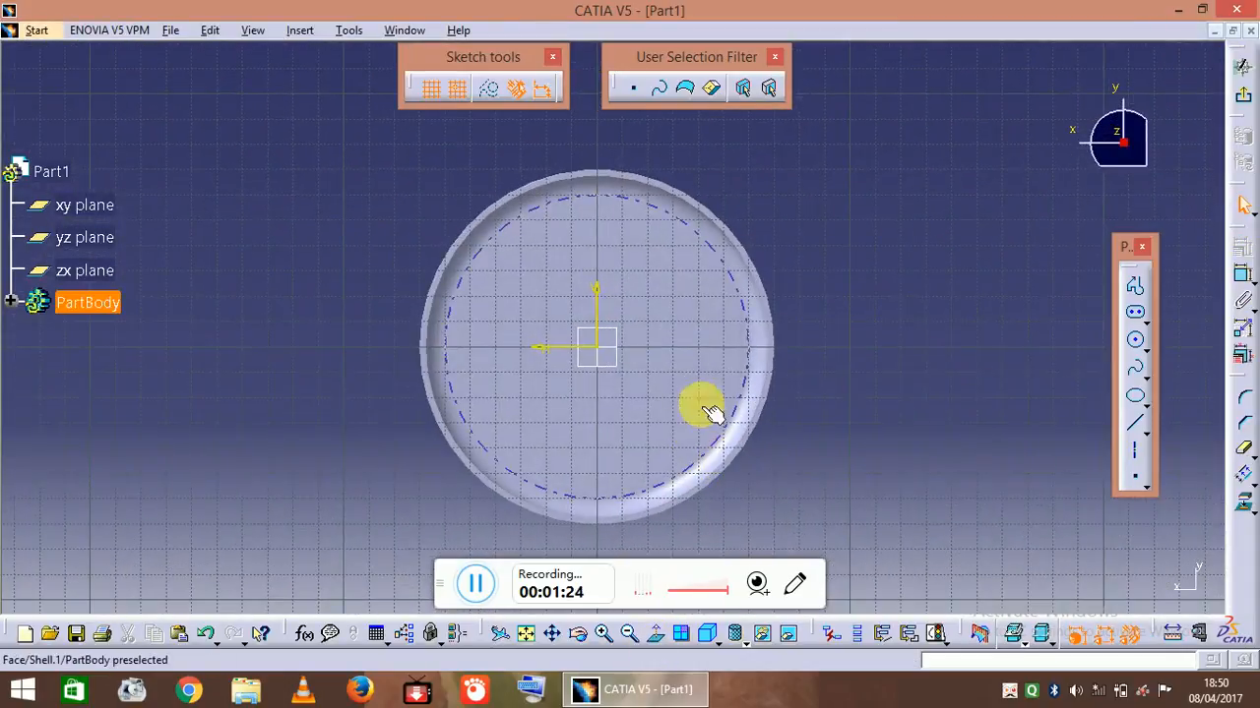
click(740, 234)
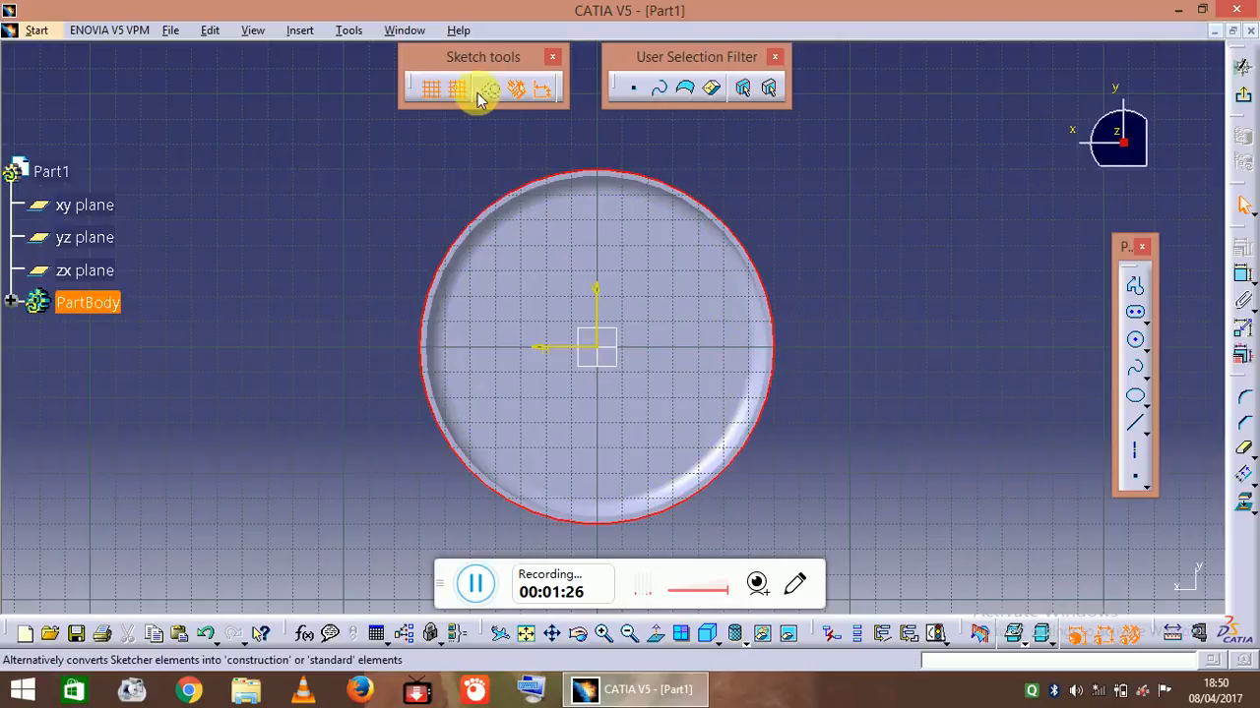
click(1241, 502)
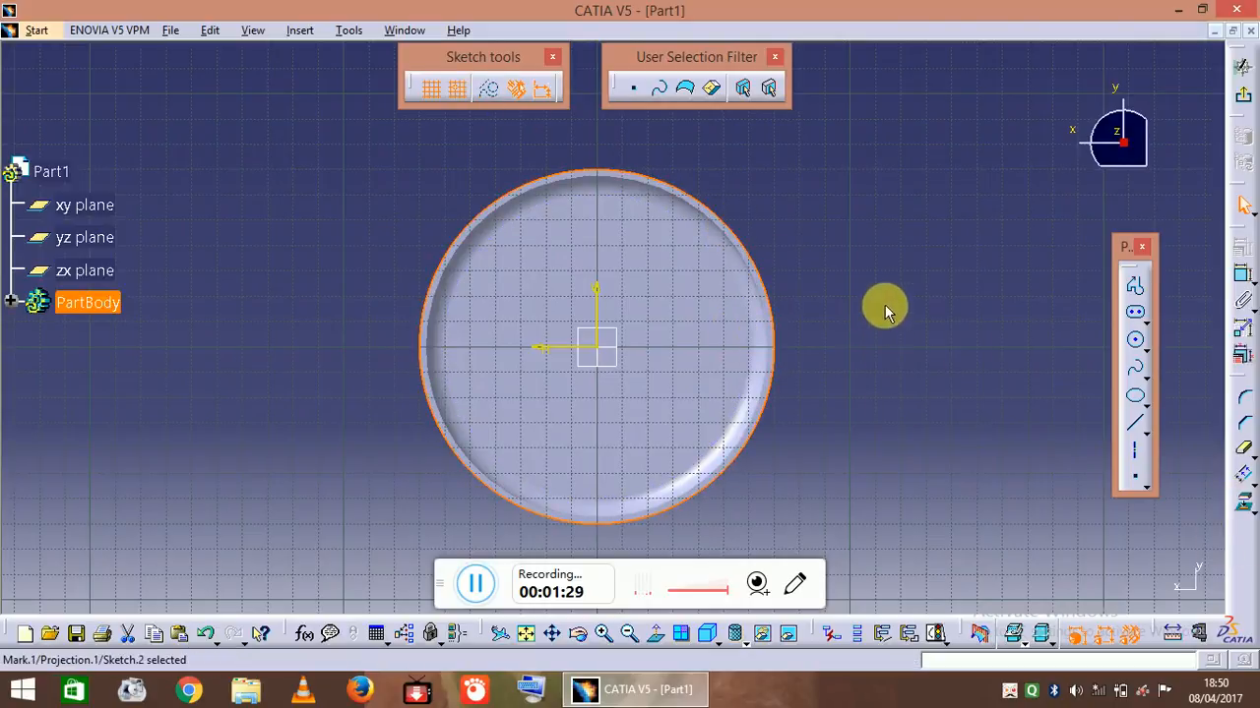
click(893, 295)
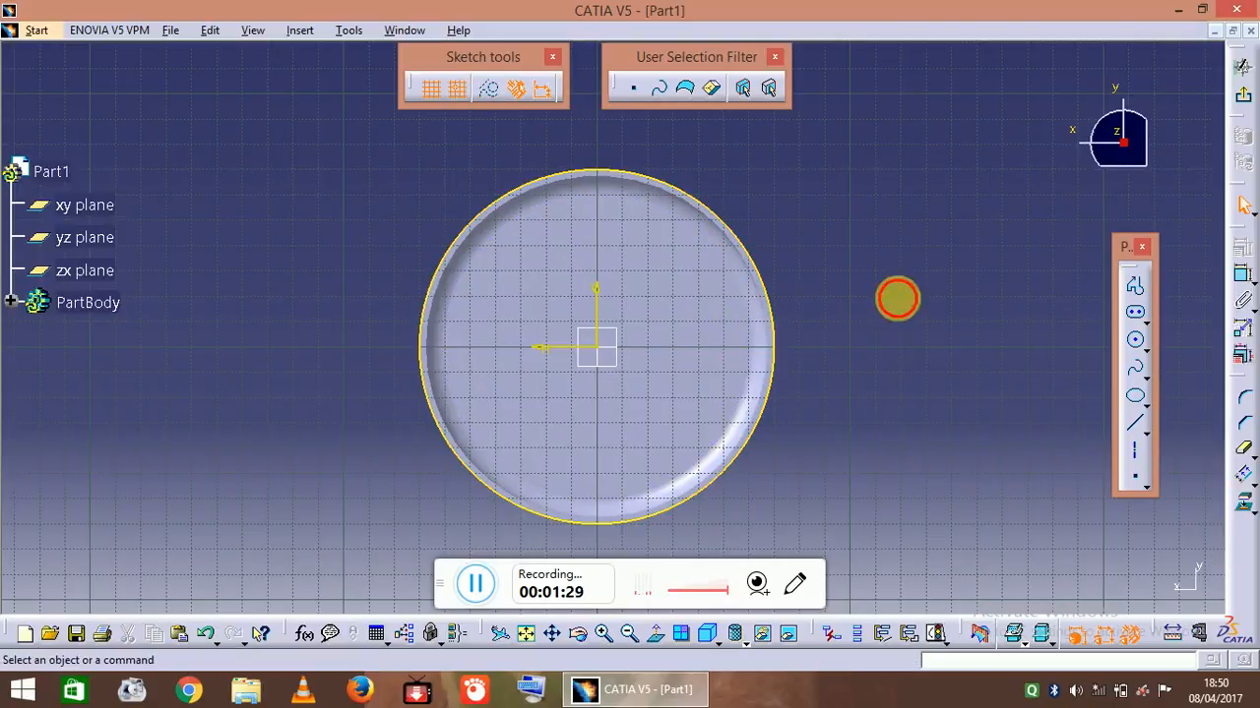
Offset the projected rim circle outward by 15 mm as a construction circle
click(492, 95)
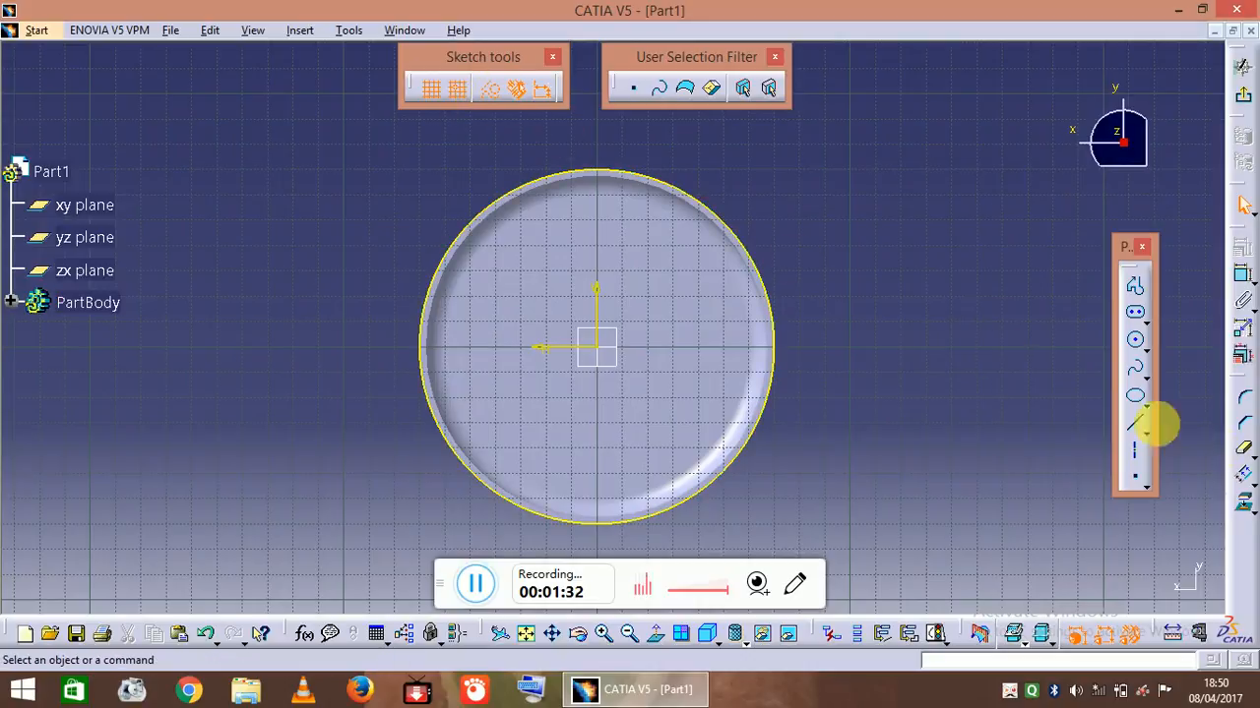
click(1246, 487)
click(765, 283)
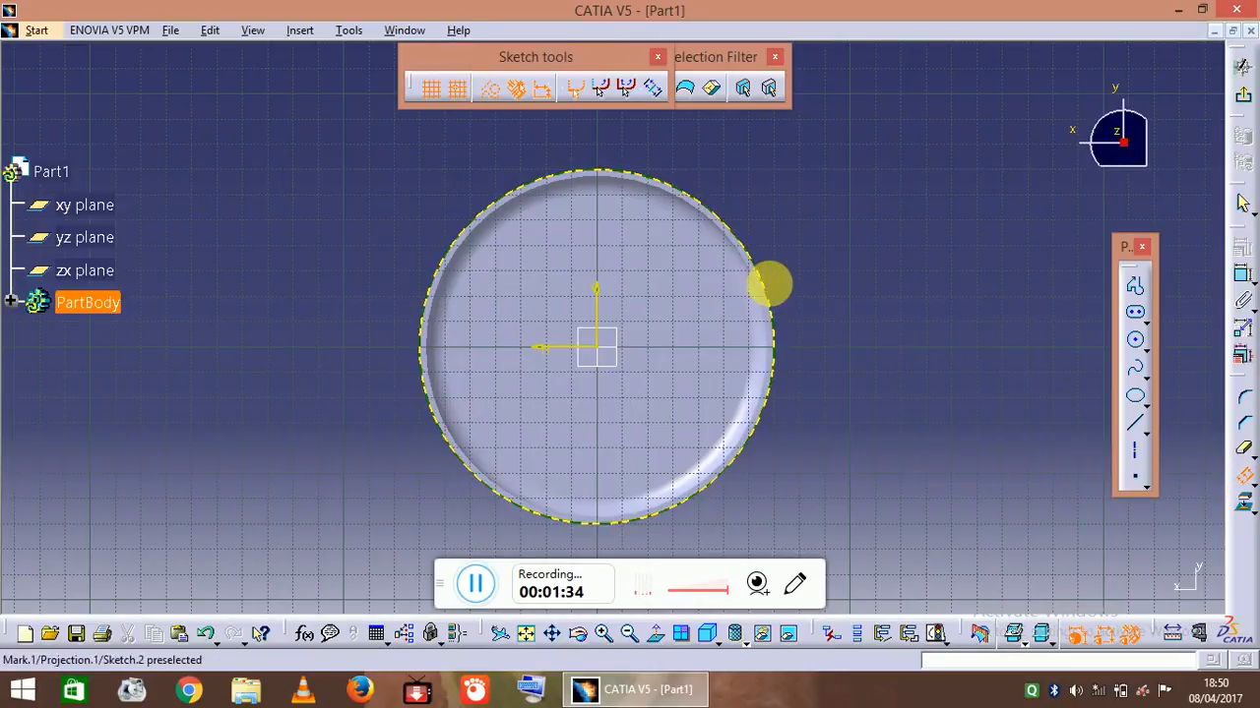
key(Tab)
key(Tab)
key(Tab)
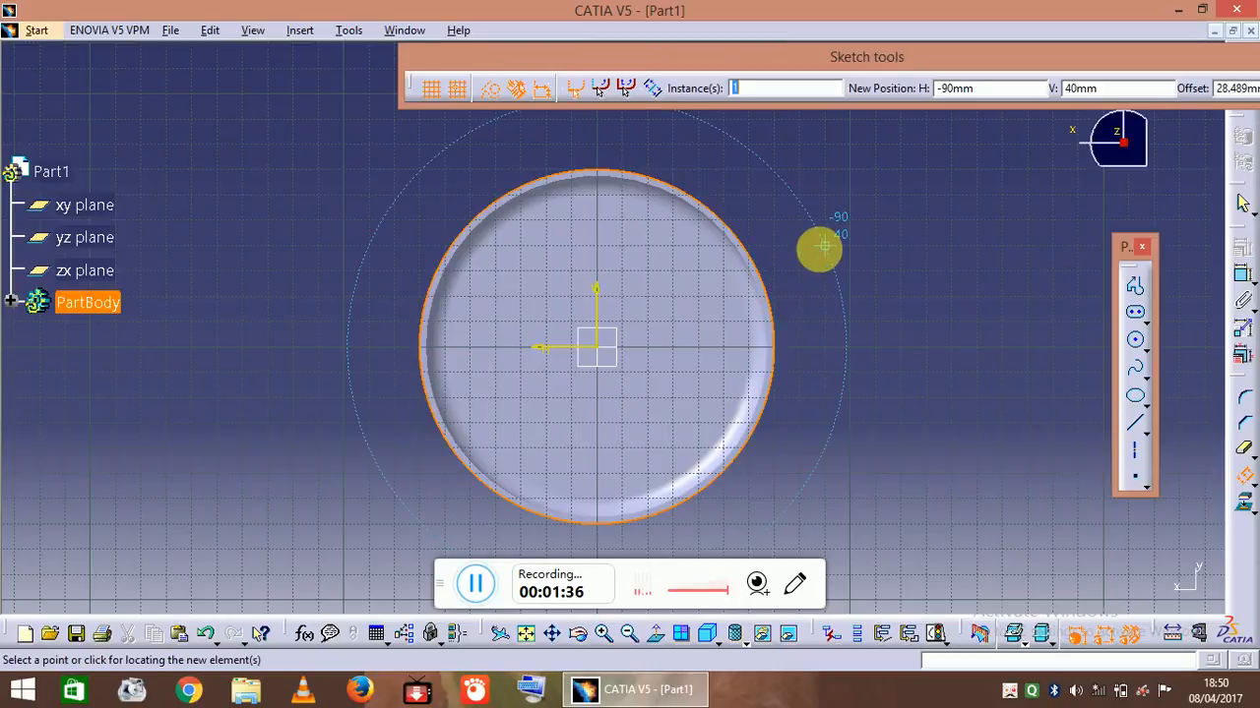
text(1)
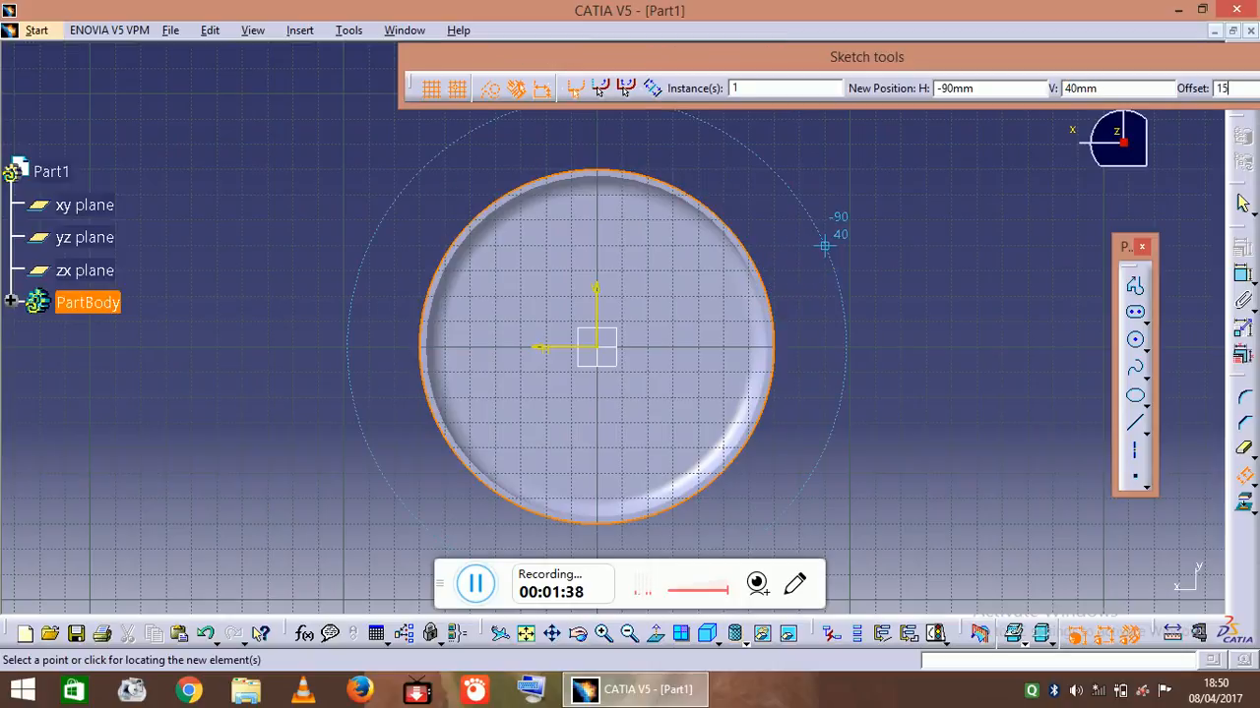
text(5)
key(Return)
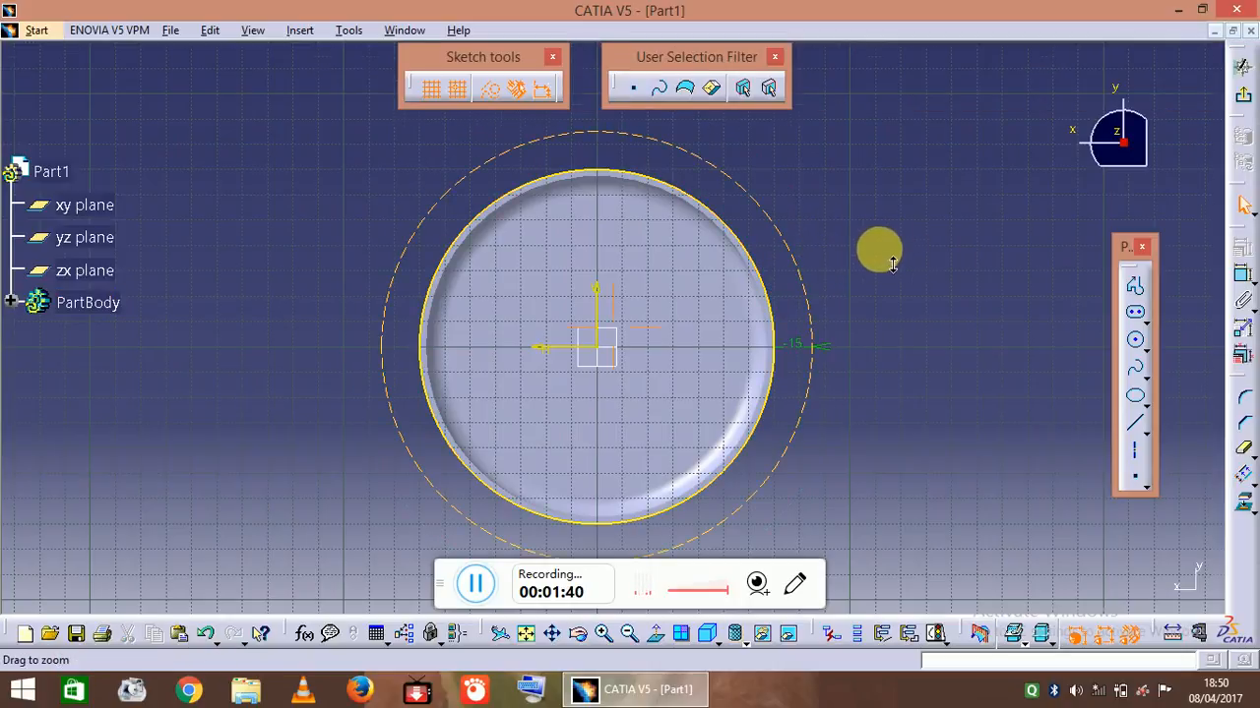
Draw a vertical axis through the sketch origin, extending past the construction circle at both ends
middle_drag(891, 263, 995, 352)
click(1135, 451)
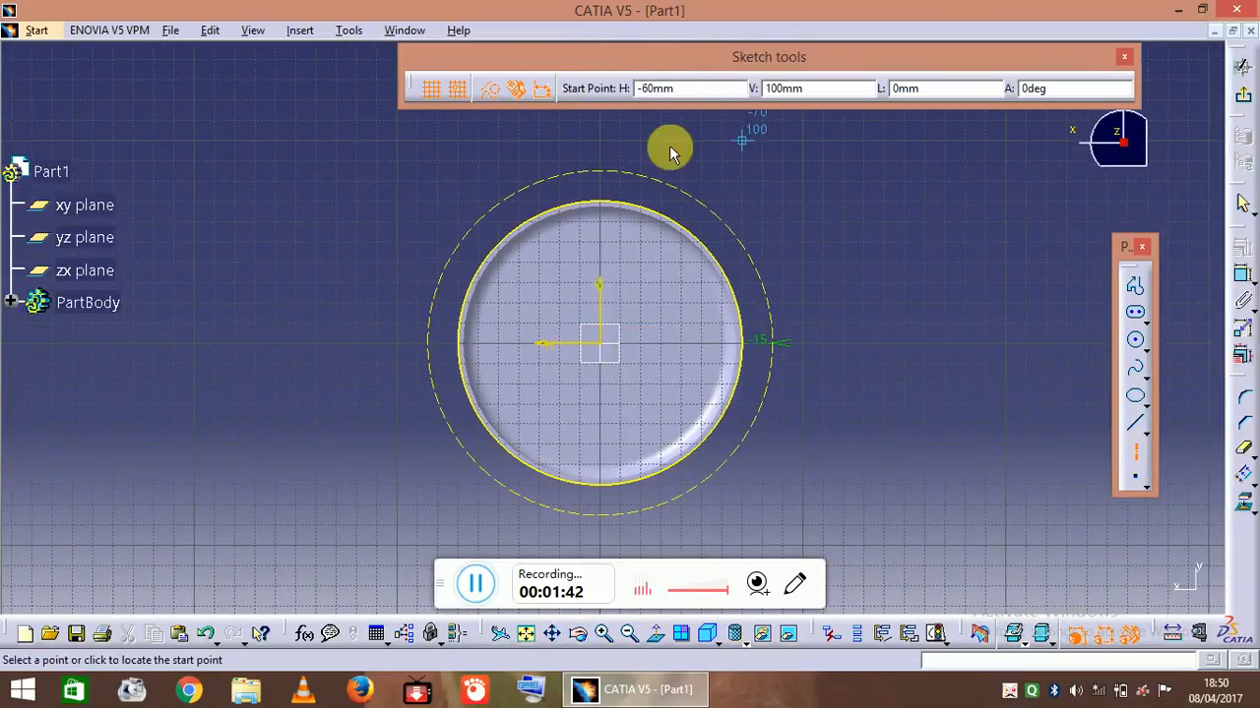
click(602, 126)
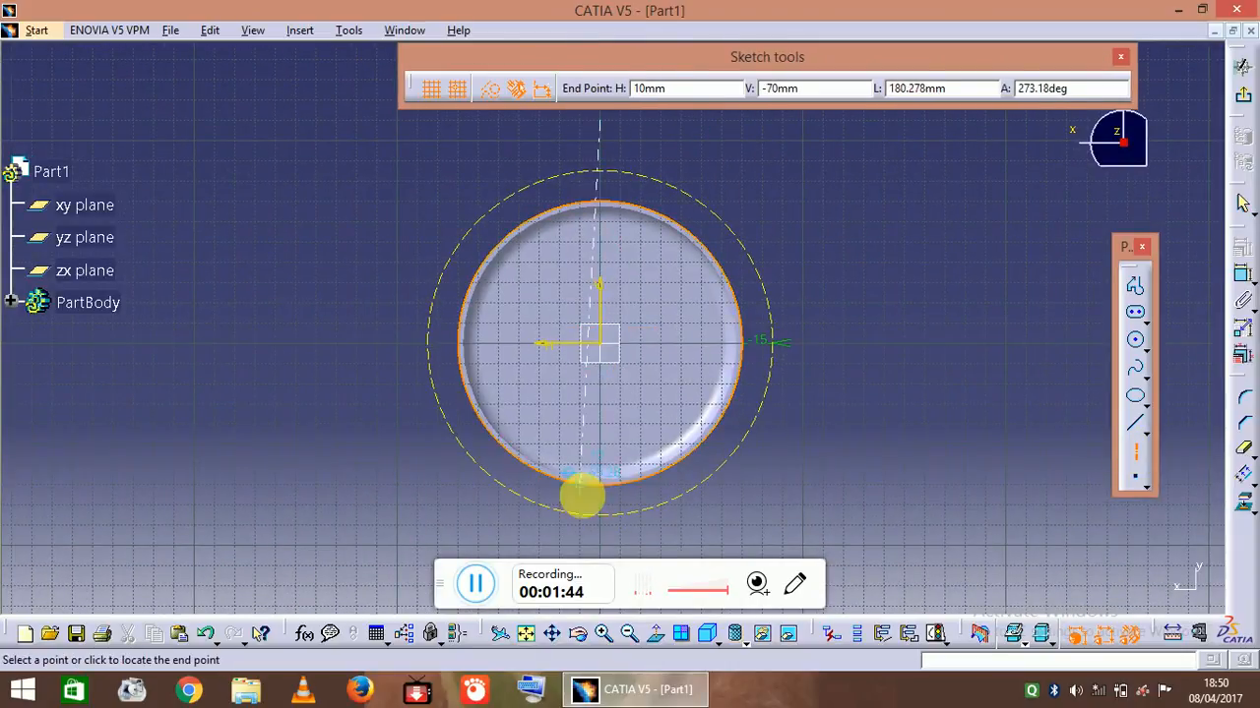
click(601, 546)
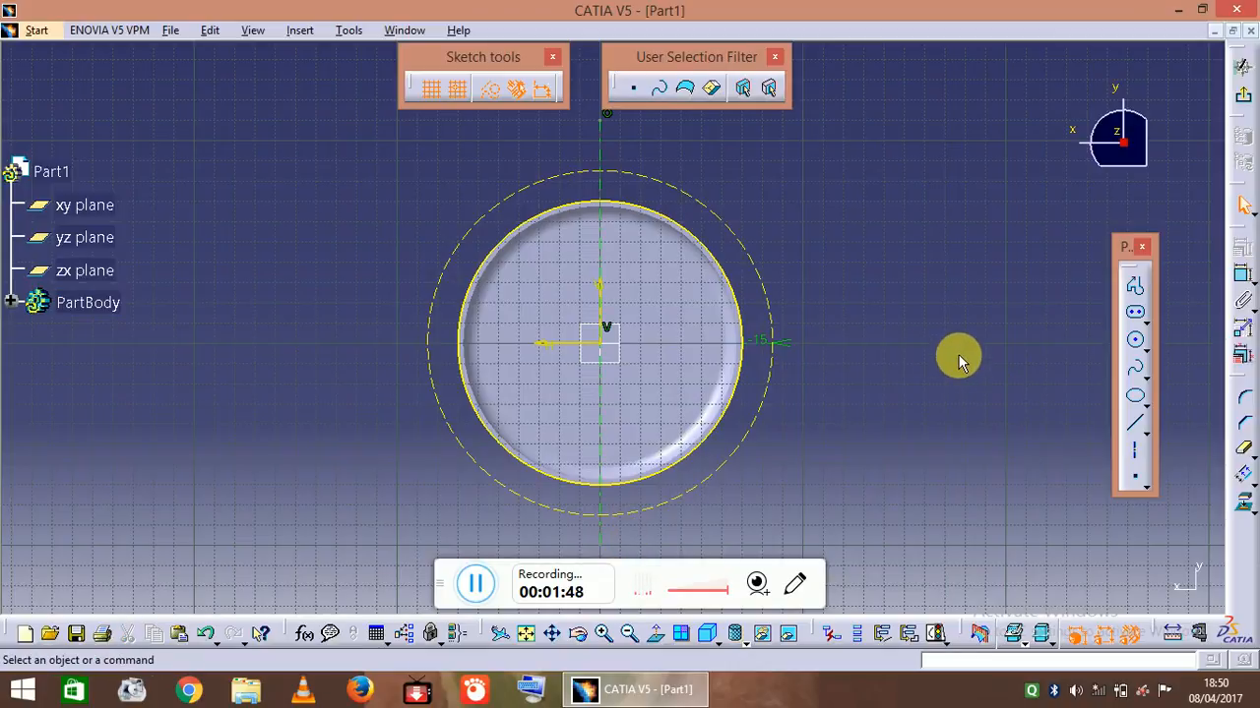
Offset the vertical axis by 7.5 mm to each side, creating two parallel lines across the rim circle
click(1243, 475)
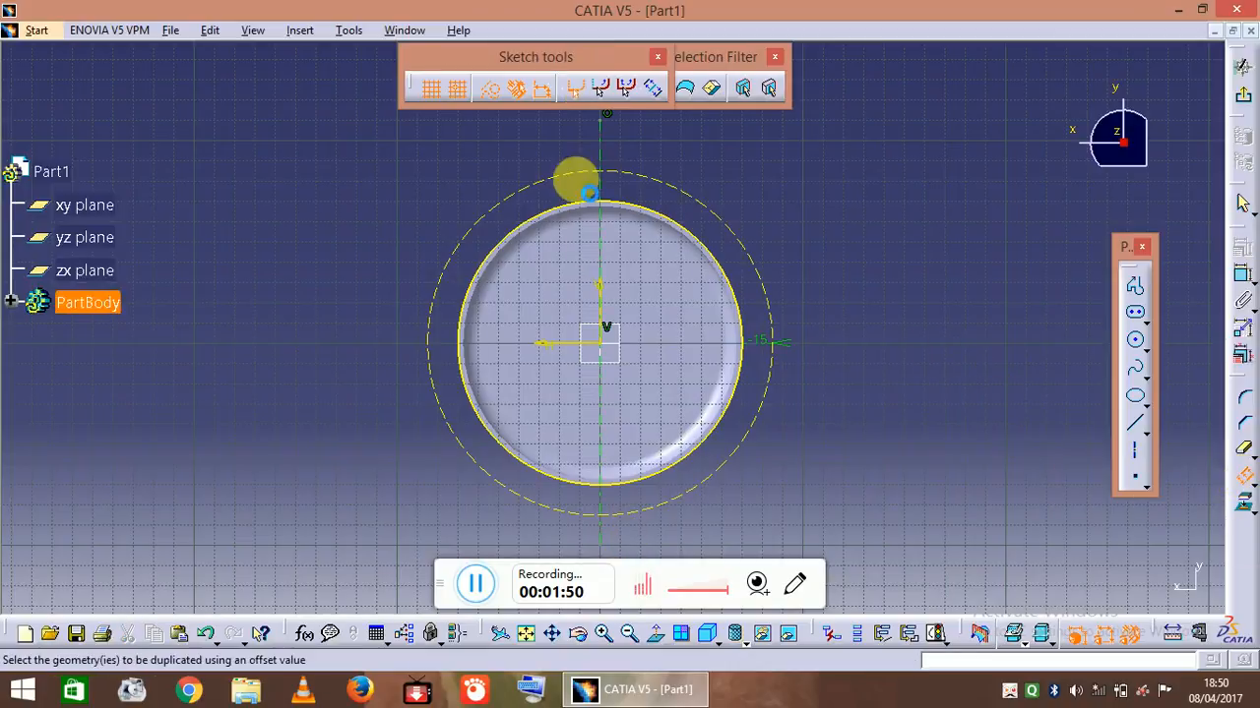
click(600, 147)
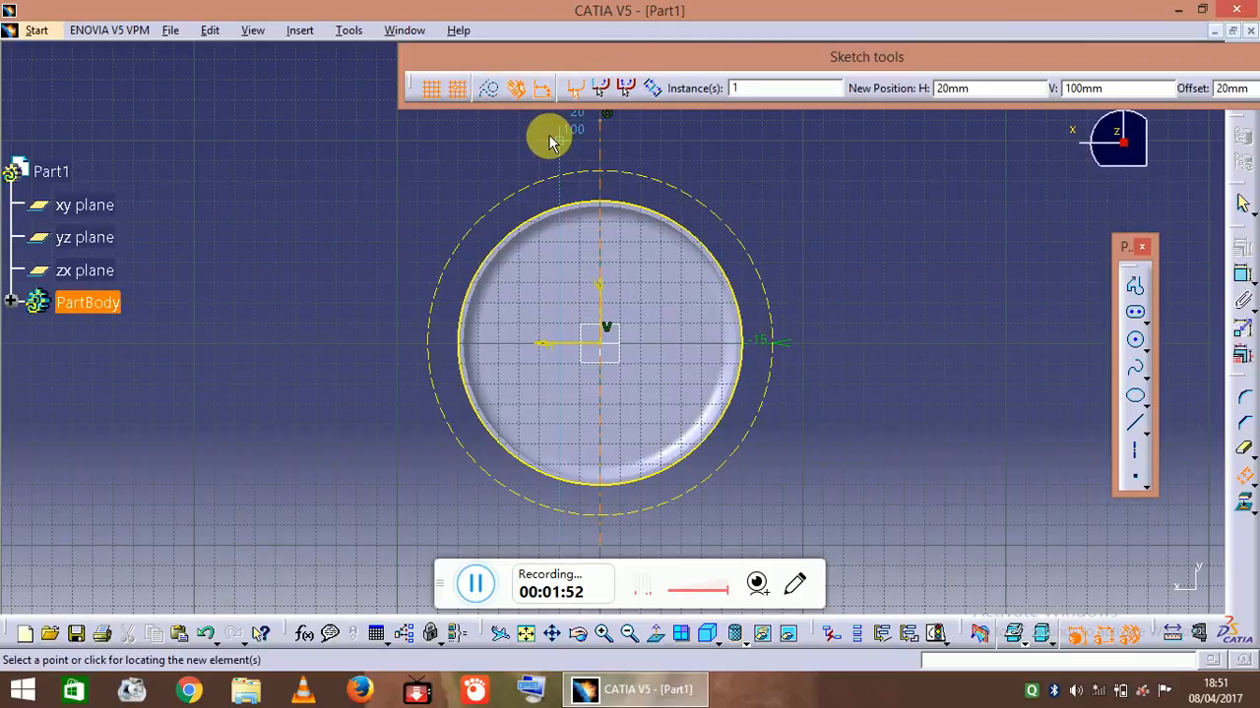
key(Tab)
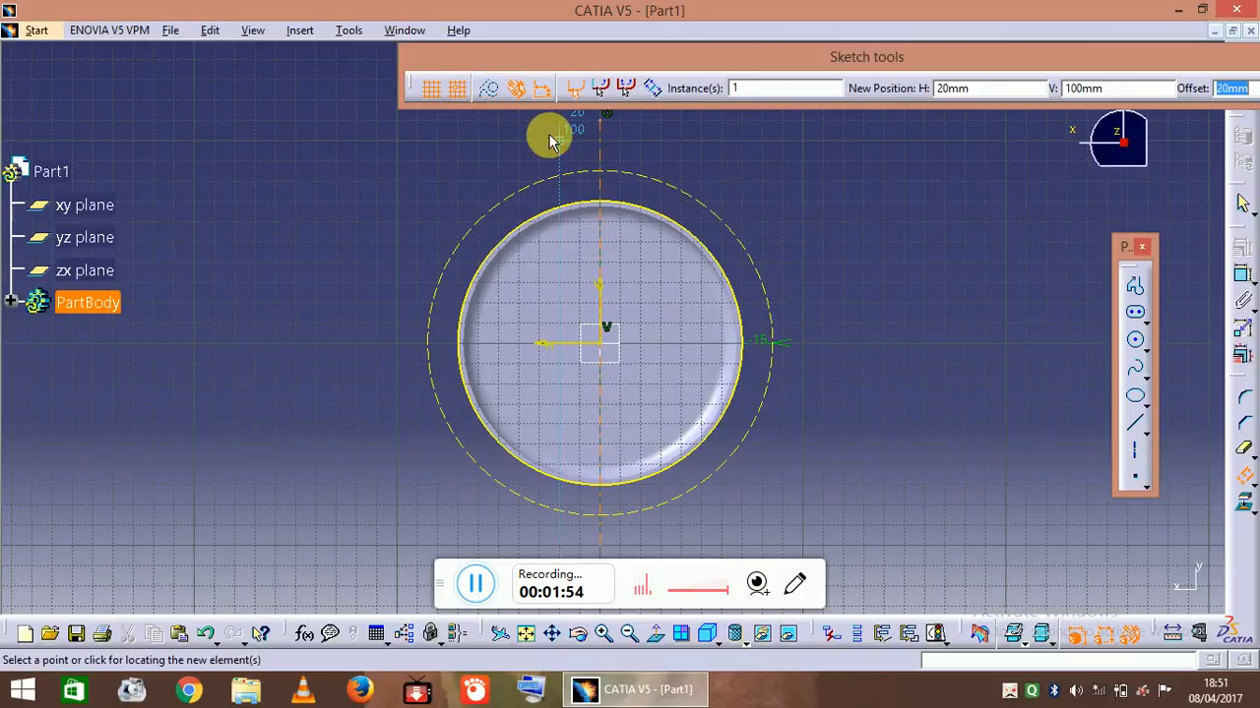
text(7.5)
click(549, 136)
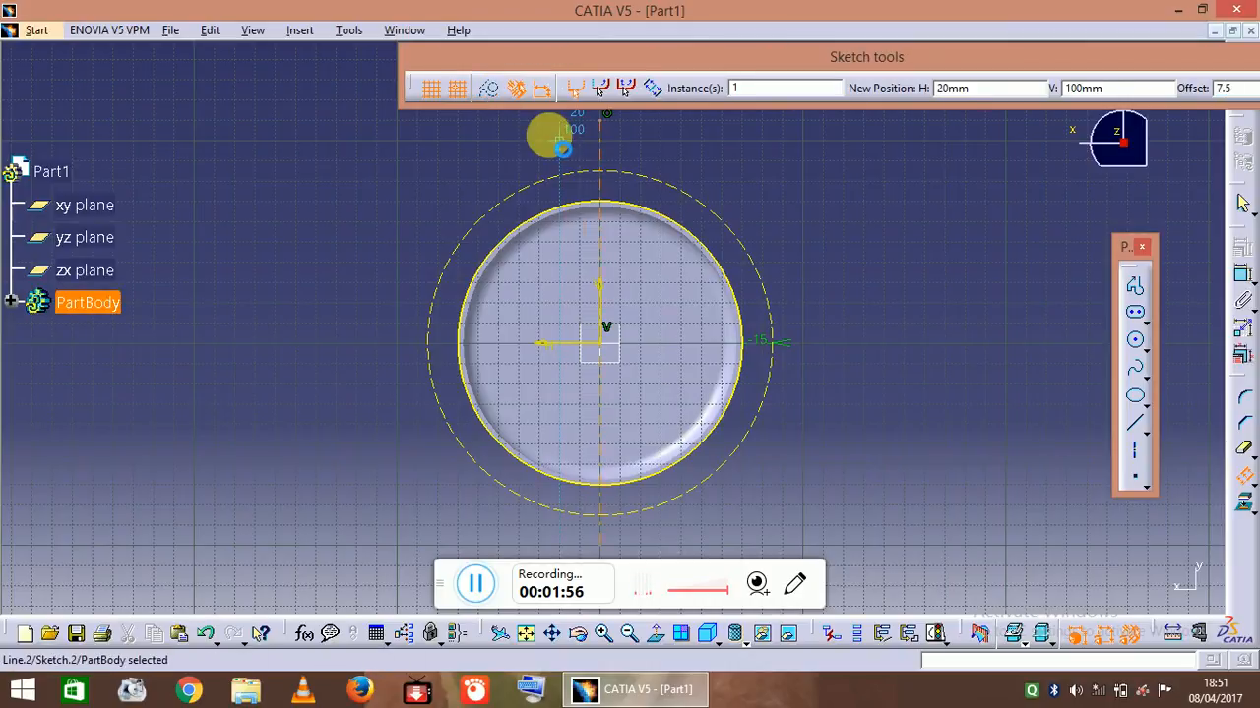
click(1244, 473)
click(610, 200)
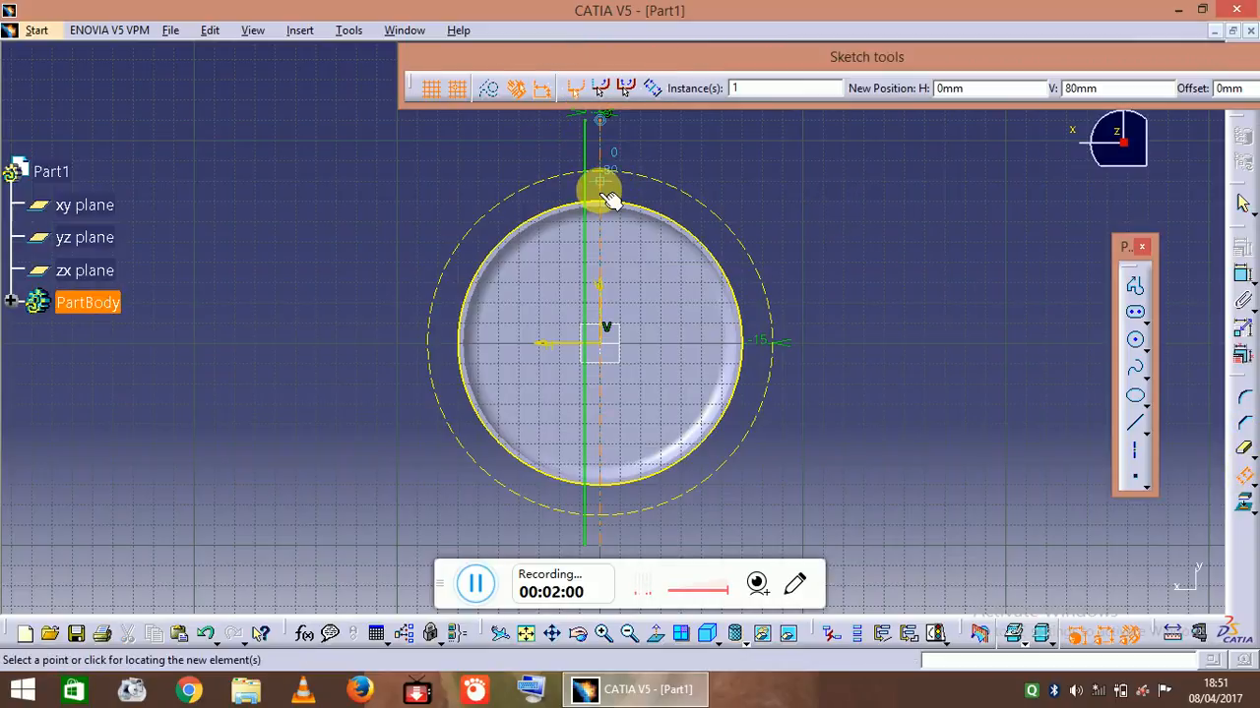
click(679, 200)
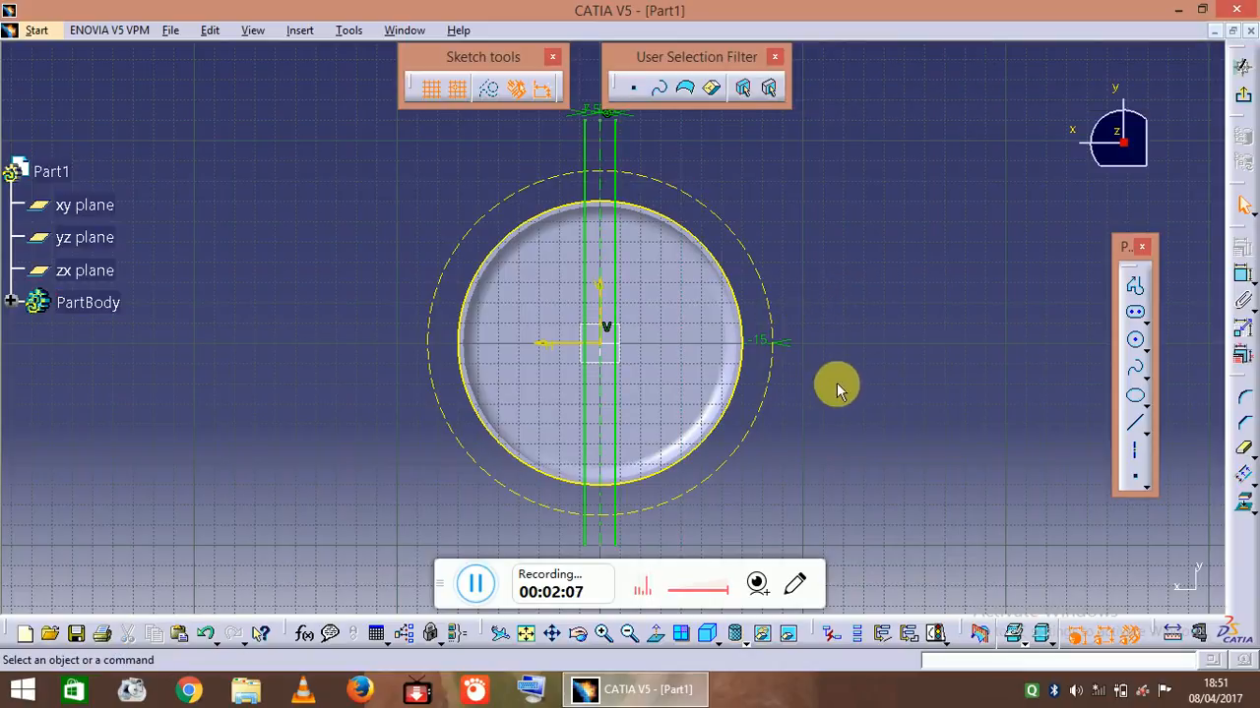
Quick-trim the two lines above the construction circle and inside the rim, and the rim circle outside the lines
click(1242, 453)
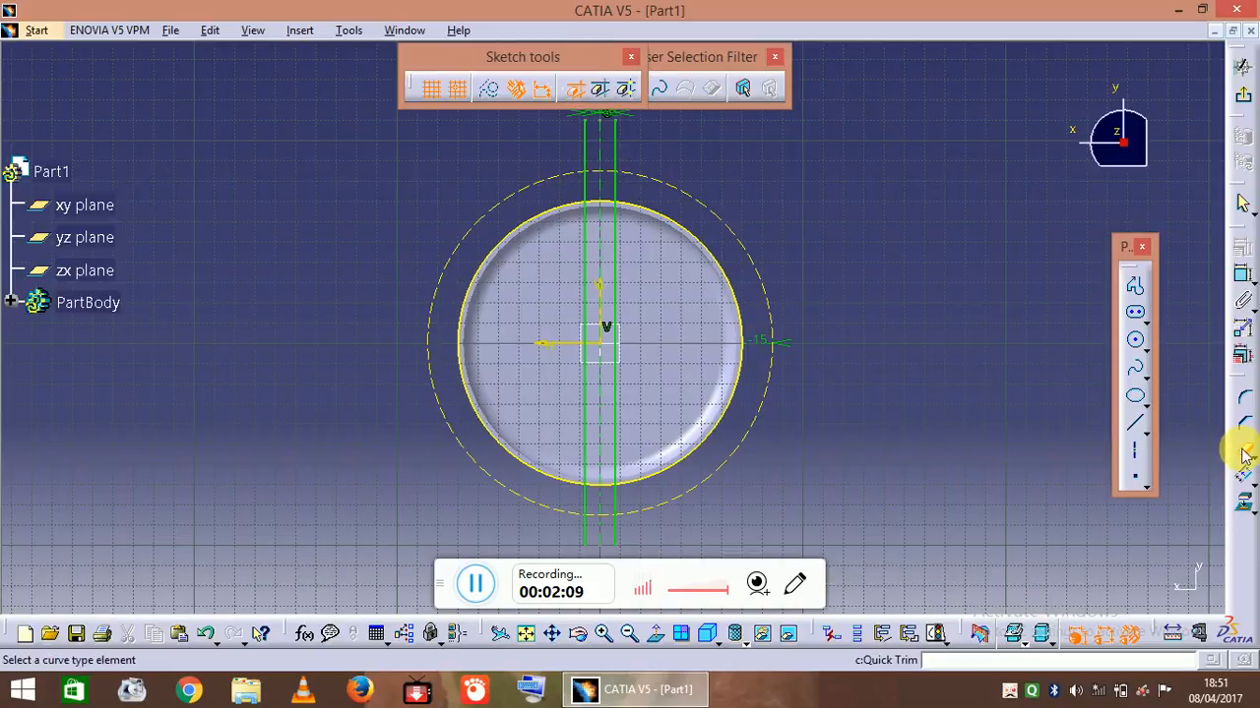
click(601, 153)
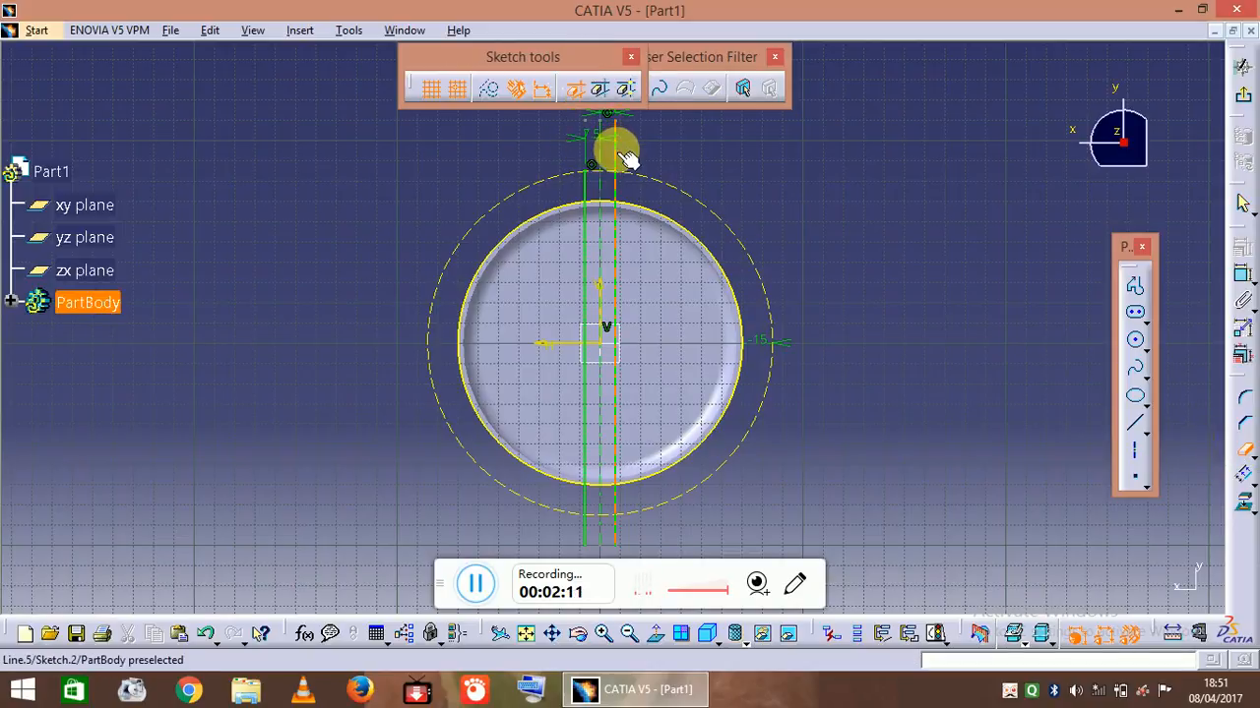
click(588, 238)
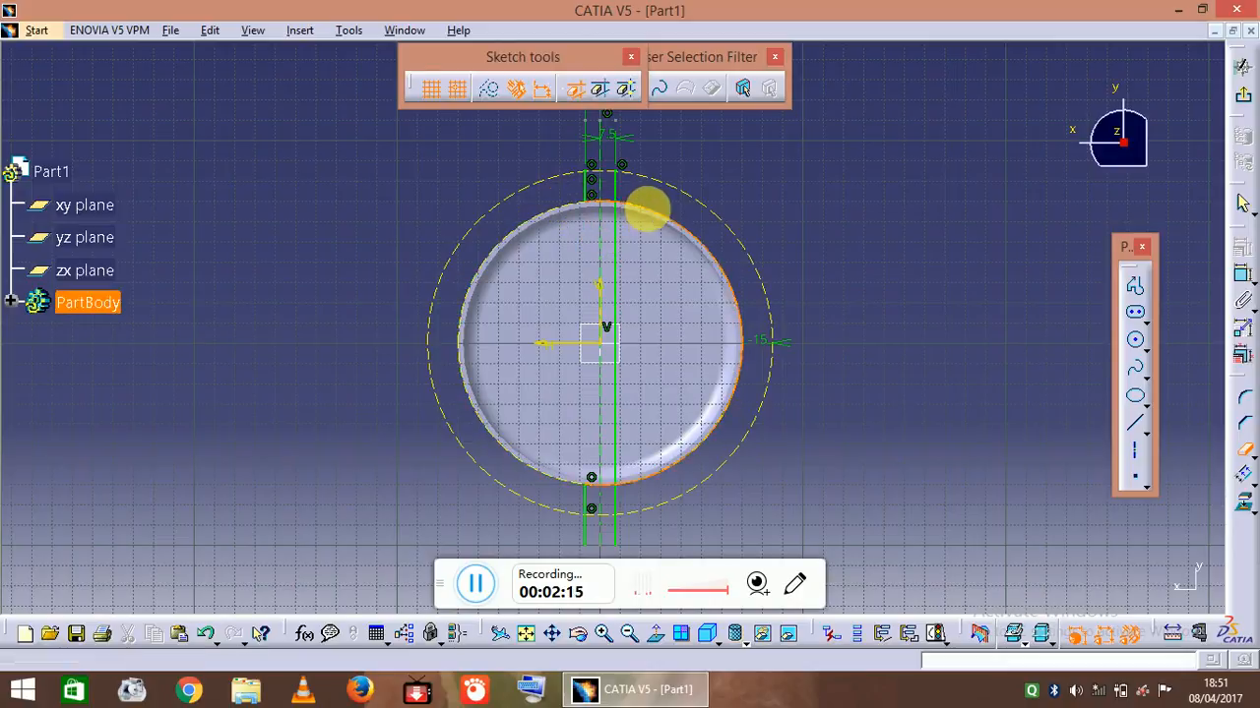
click(615, 250)
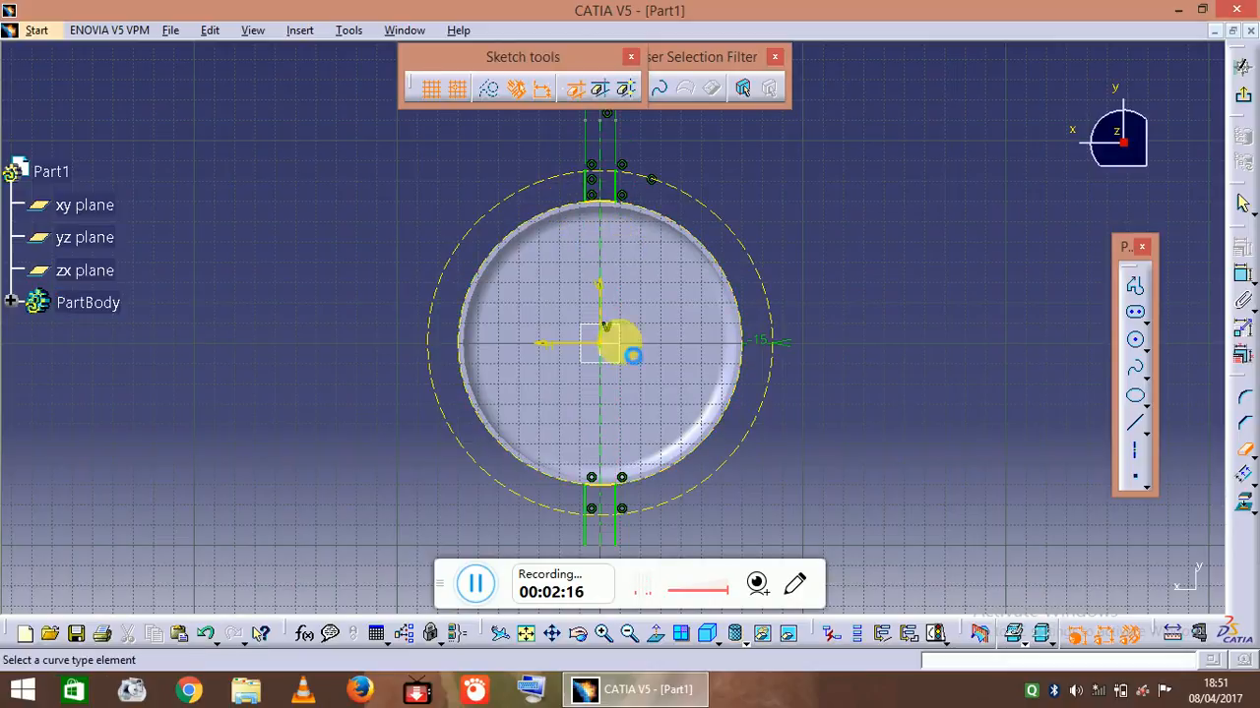
Trim away the remaining line and arc pieces below the disc, keeping only the upper lug outline
click(585, 502)
click(594, 490)
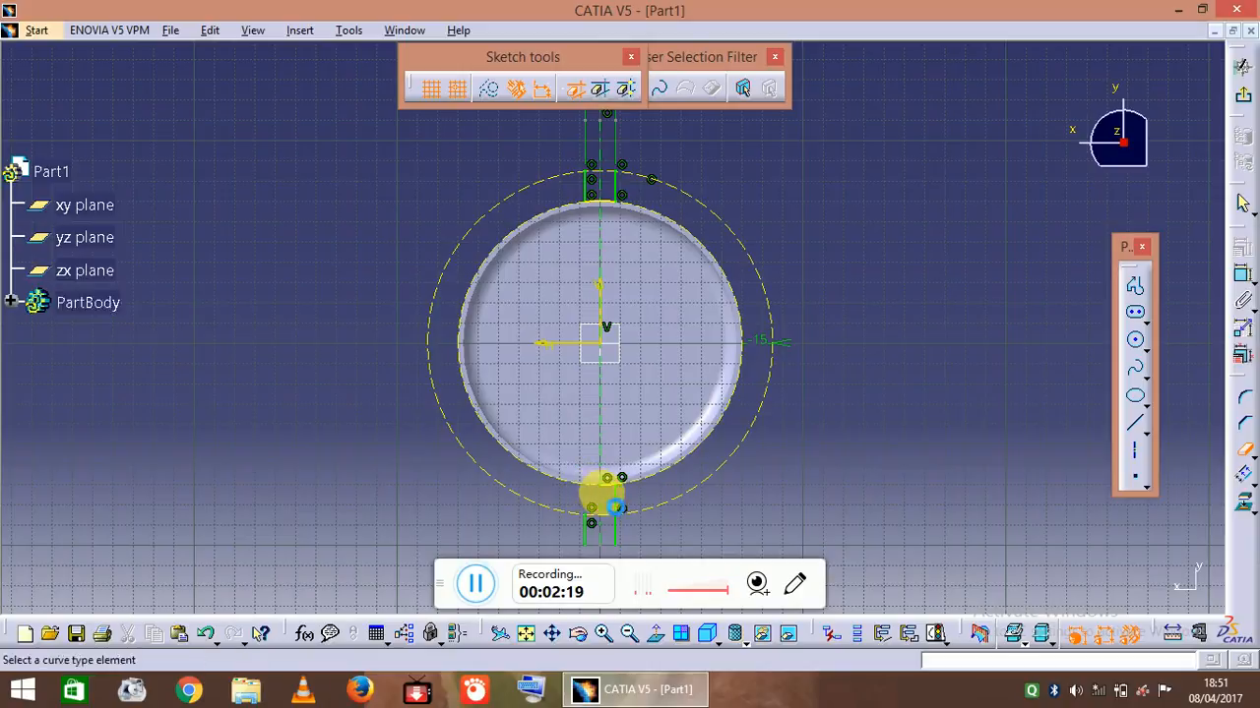
click(616, 506)
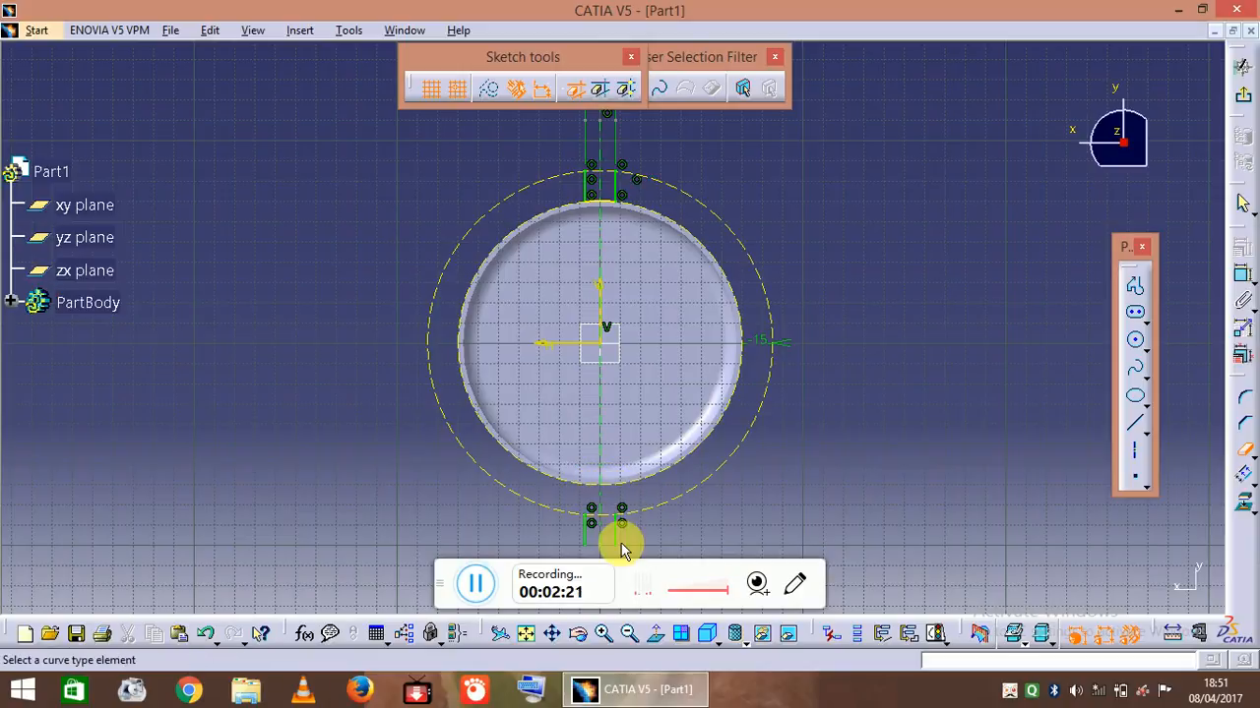
click(621, 538)
click(585, 534)
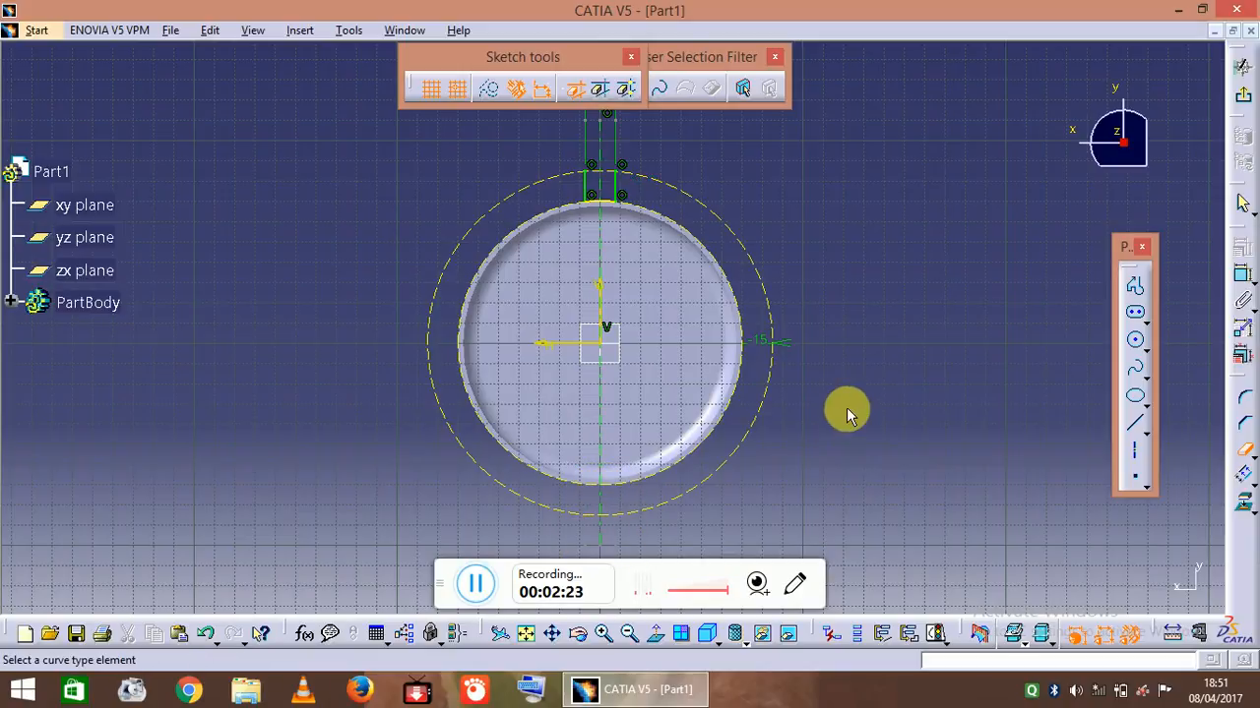
key(Escape)
Close the upper ends of the lug lines with a three-point arc of 7.5 mm radius and trim off its excess
ctrl+middle_drag(622, 397, 564, 321)
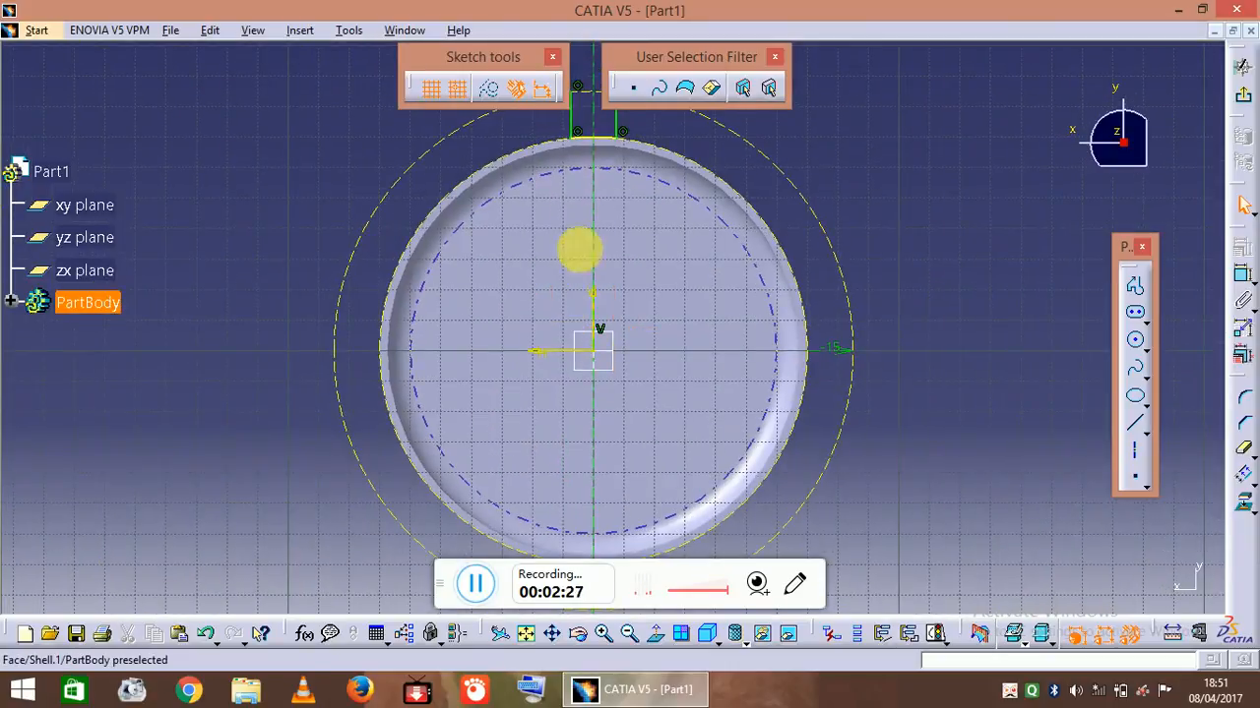
mouse_move(585, 212)
middle_down()
mouse_move(586, 378)
mouse_move(599, 295)
middle_up()
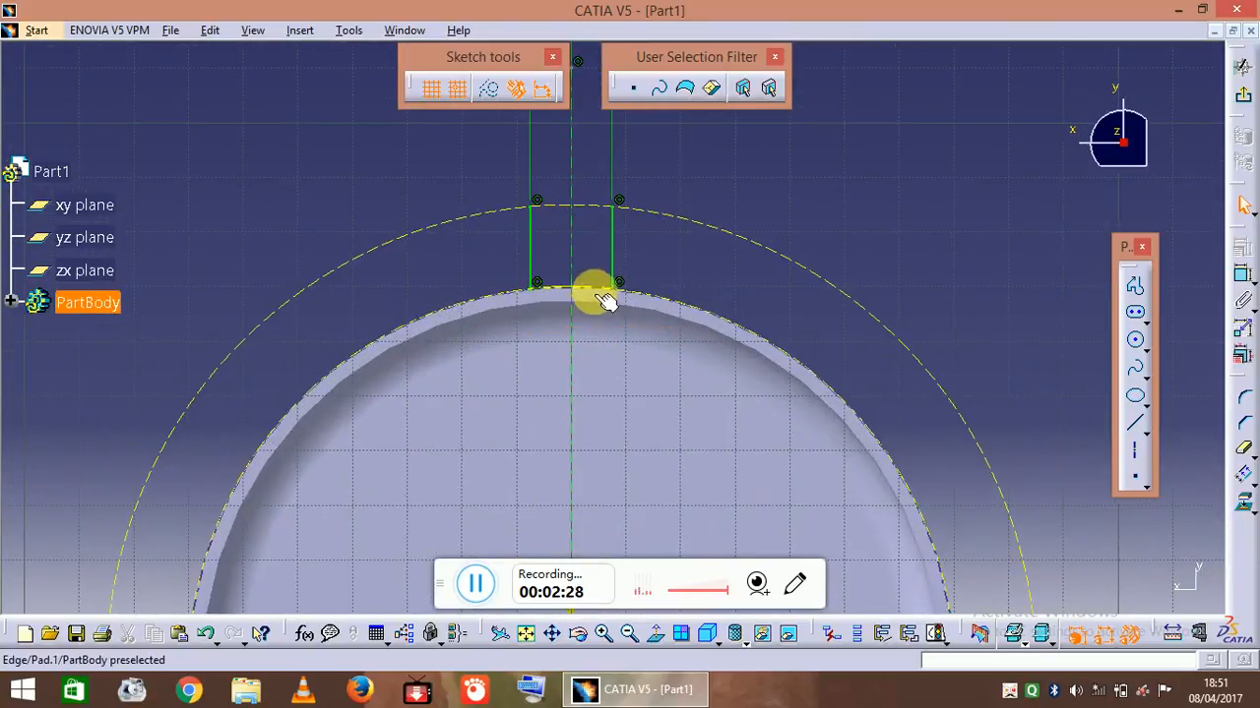
click(1144, 343)
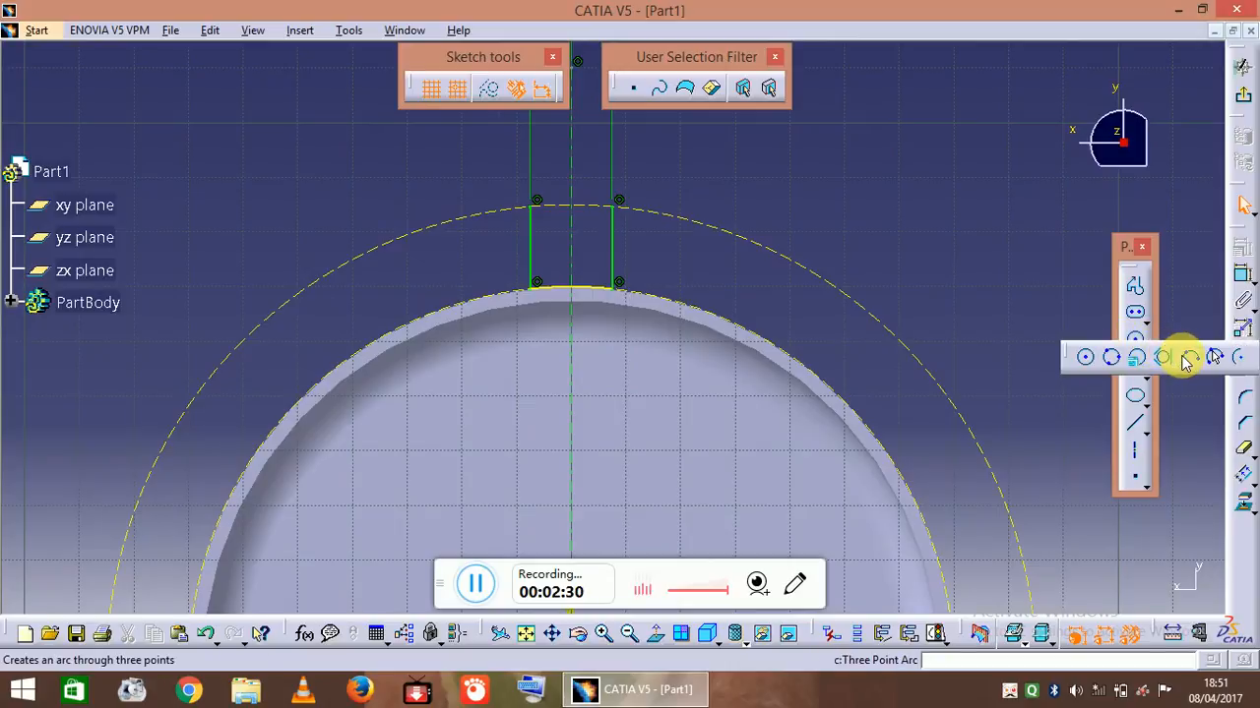
click(1187, 357)
click(537, 201)
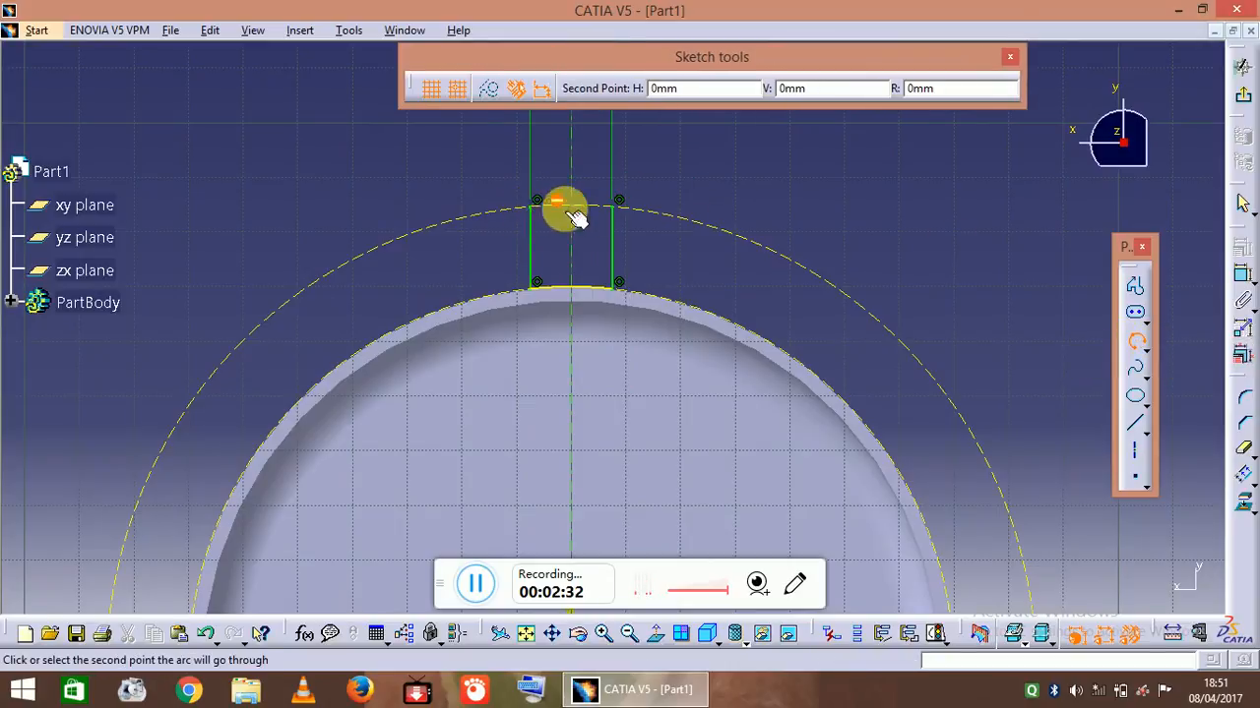
click(618, 200)
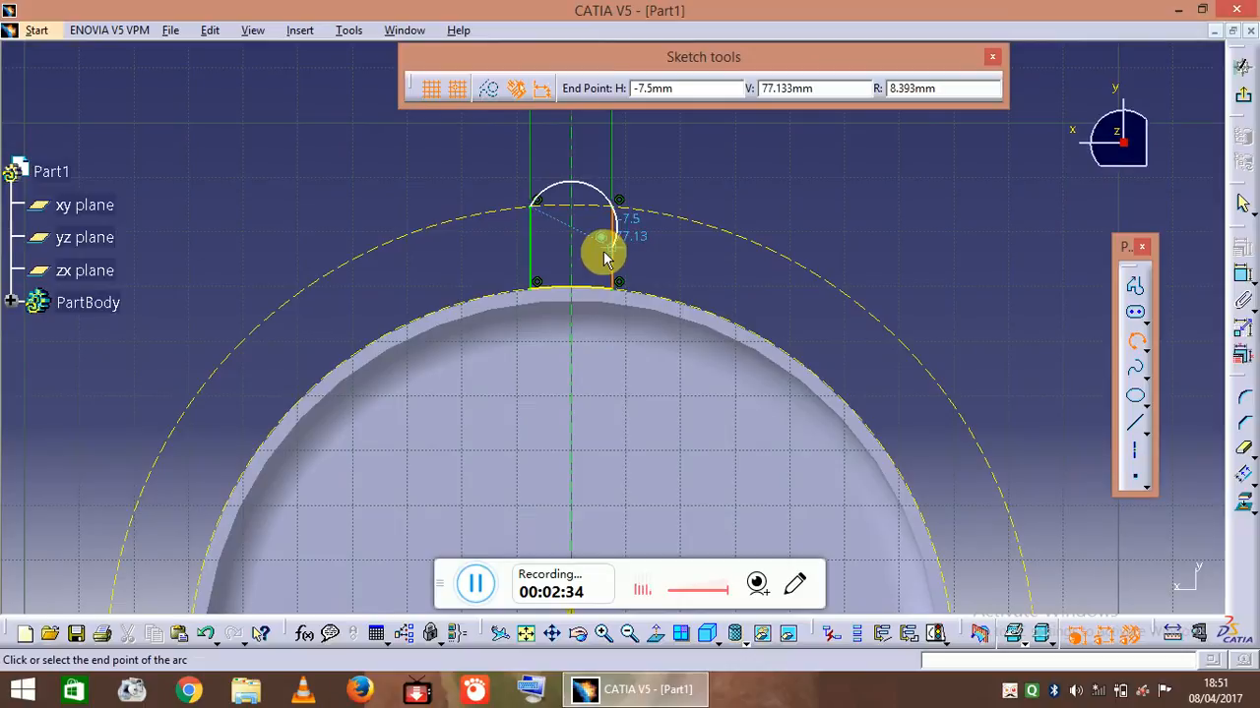
text(7.5)
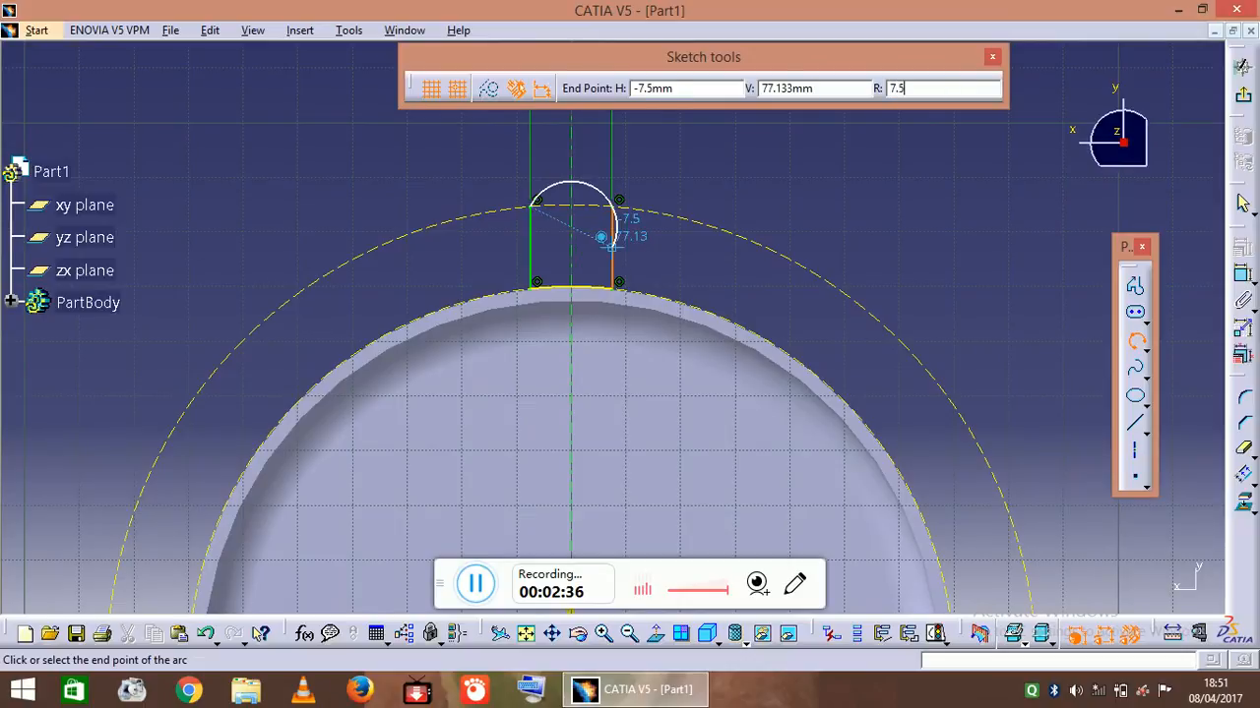
key(Return)
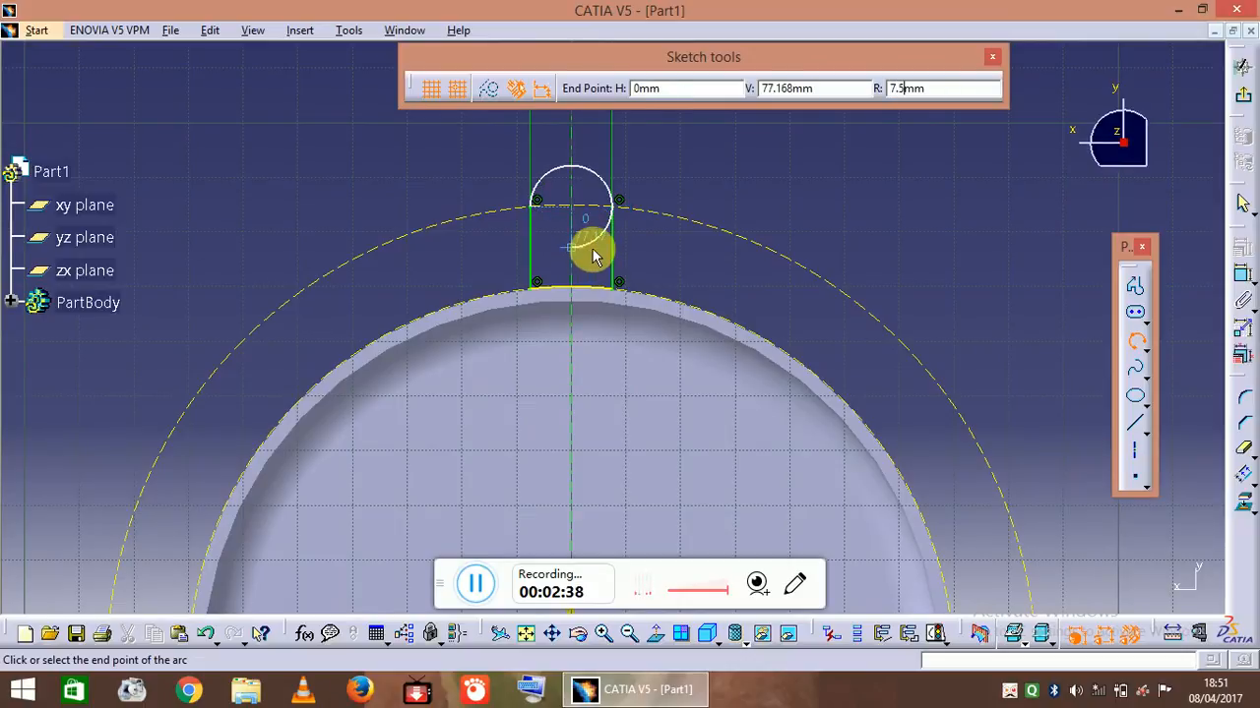
click(593, 255)
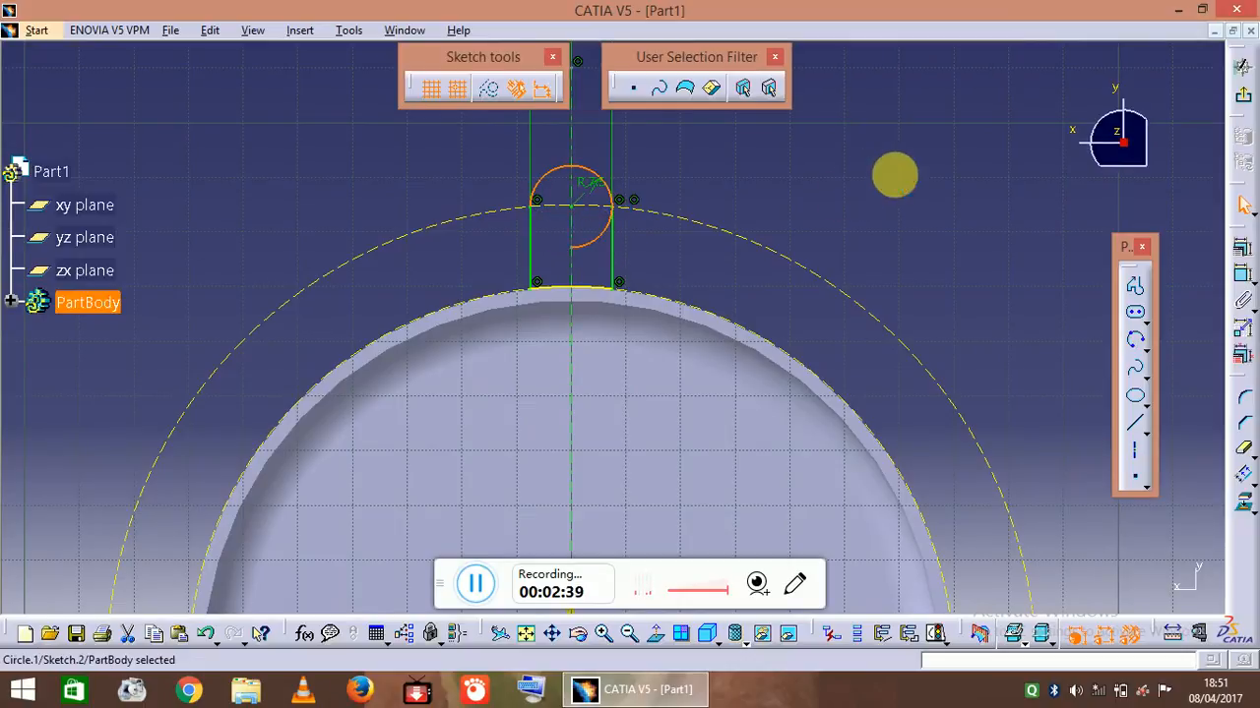
click(1244, 455)
click(601, 229)
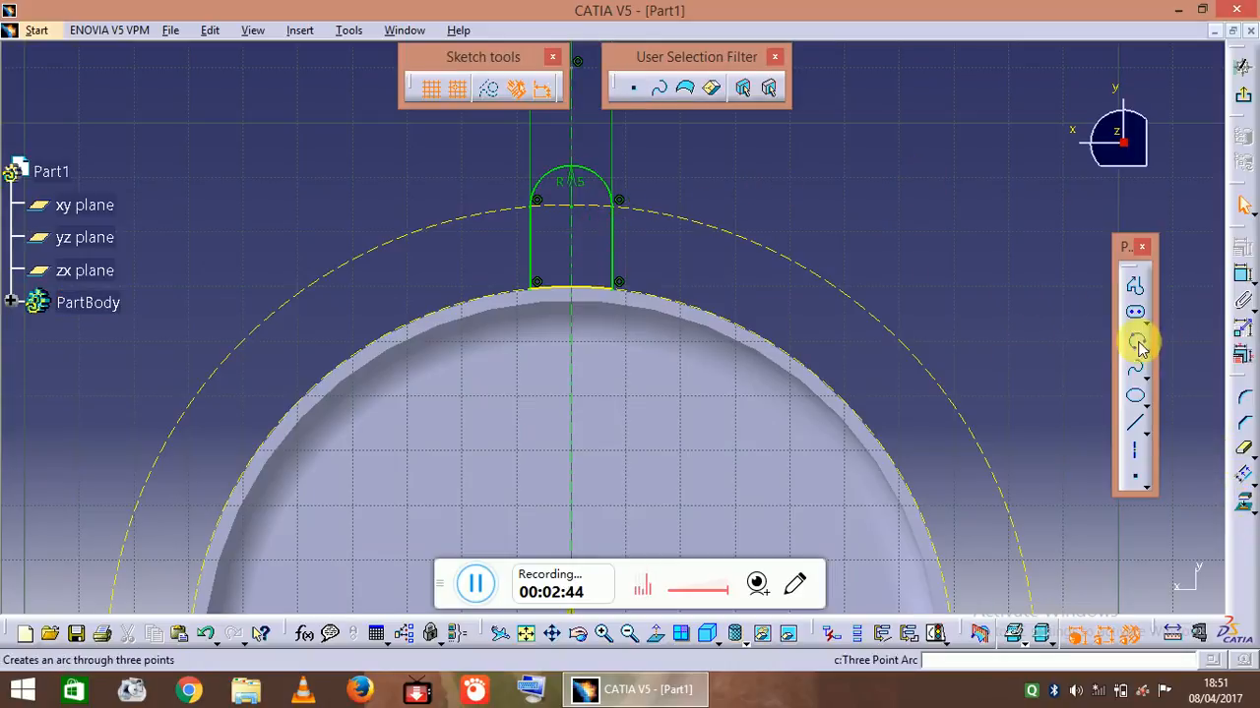
Draw a hole circle concentric with the lug's rounded end, about half the radius of that arc
click(1147, 350)
click(1083, 357)
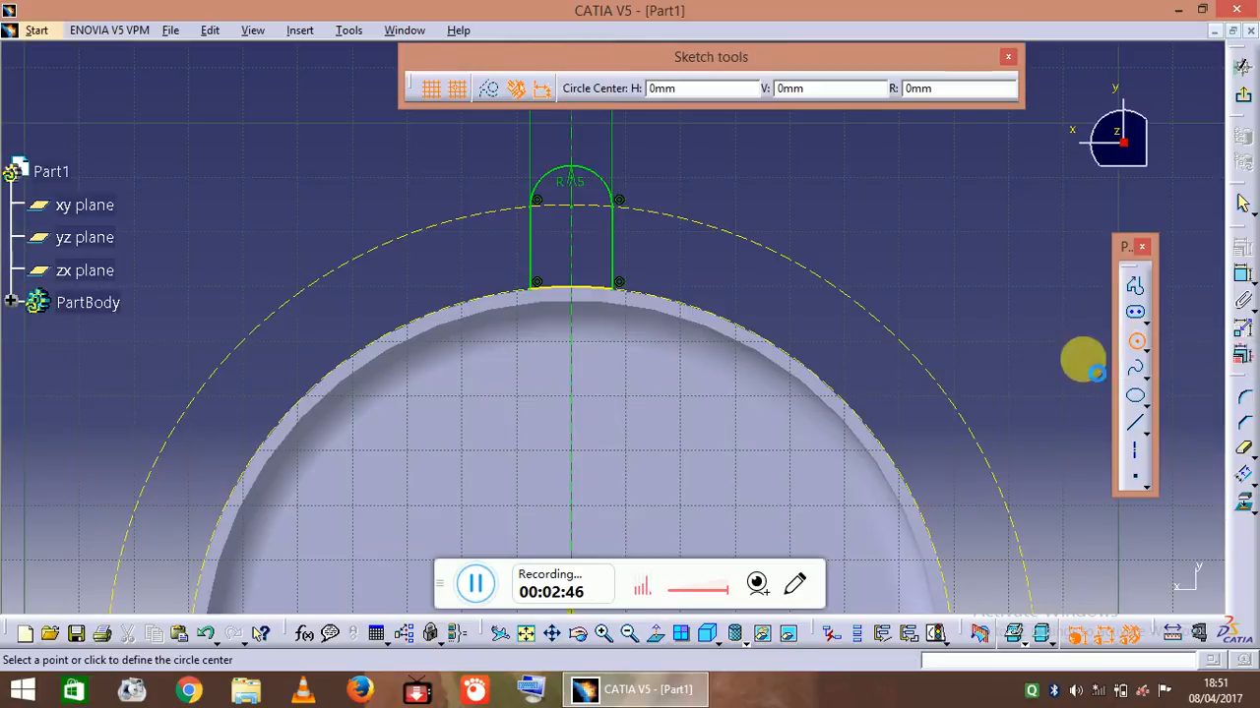
click(569, 210)
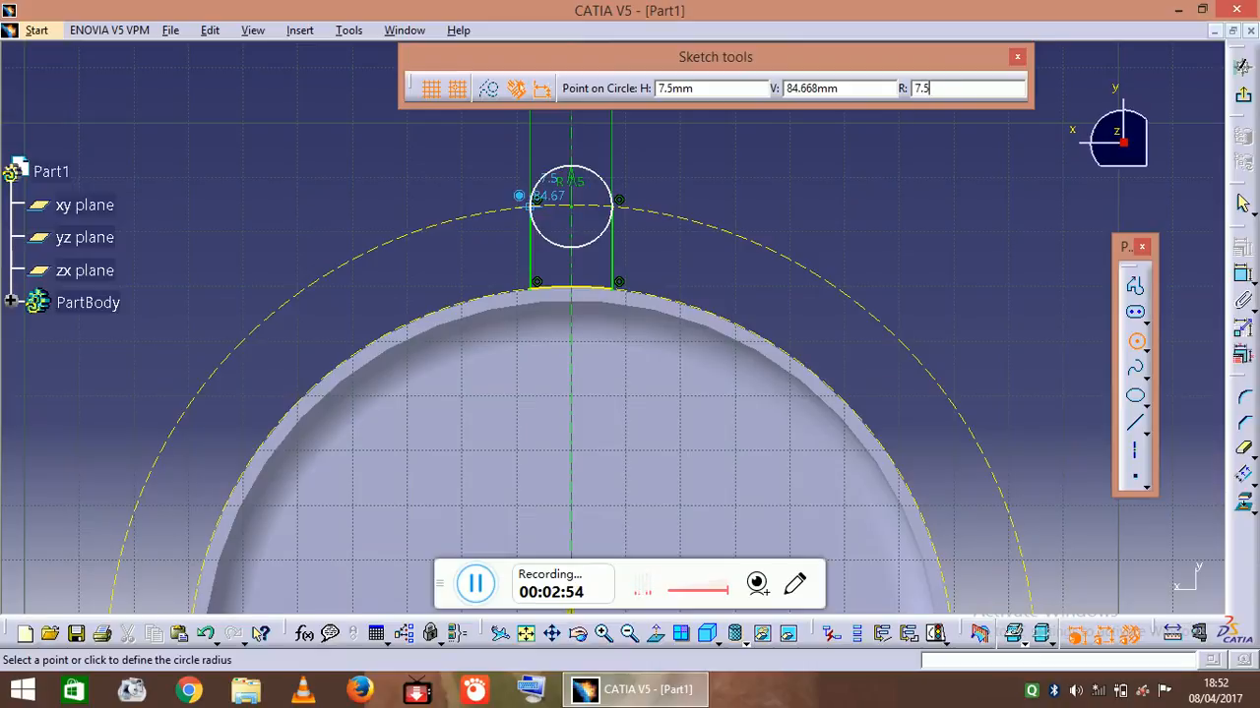
key(Return)
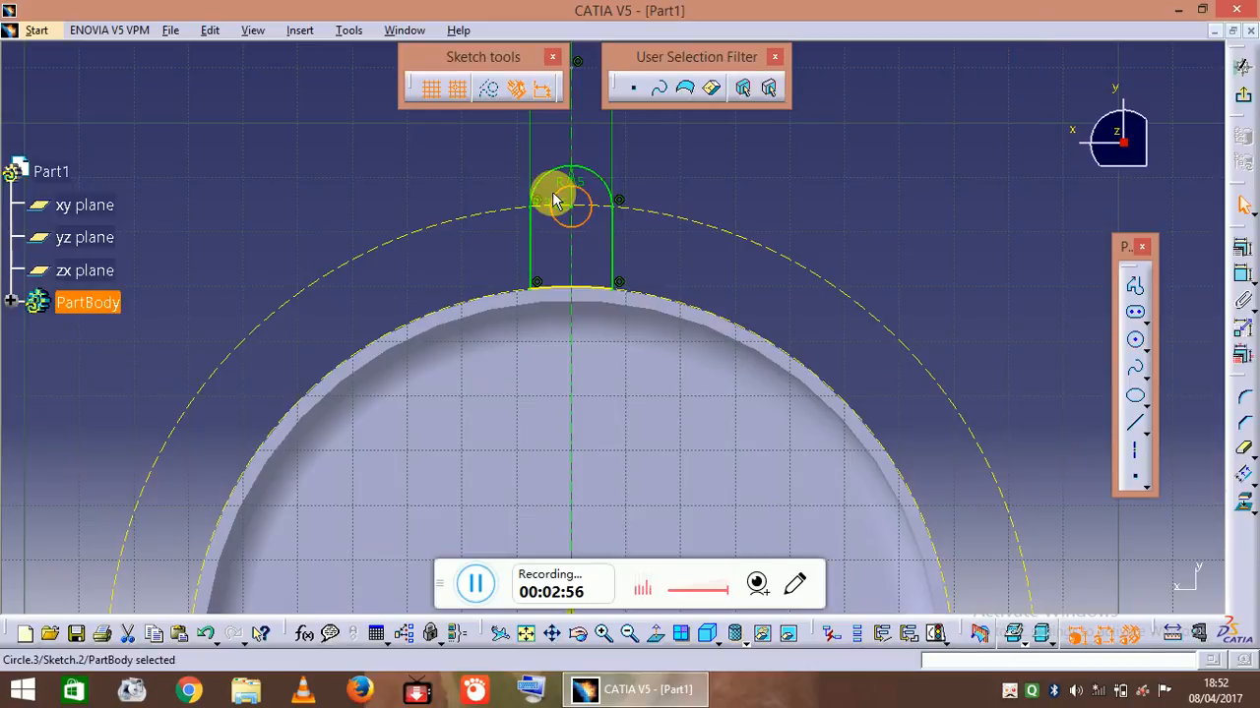
Exit the sketch and extrude the lug profile with Pad into a thin tab at the open rim
click(1245, 101)
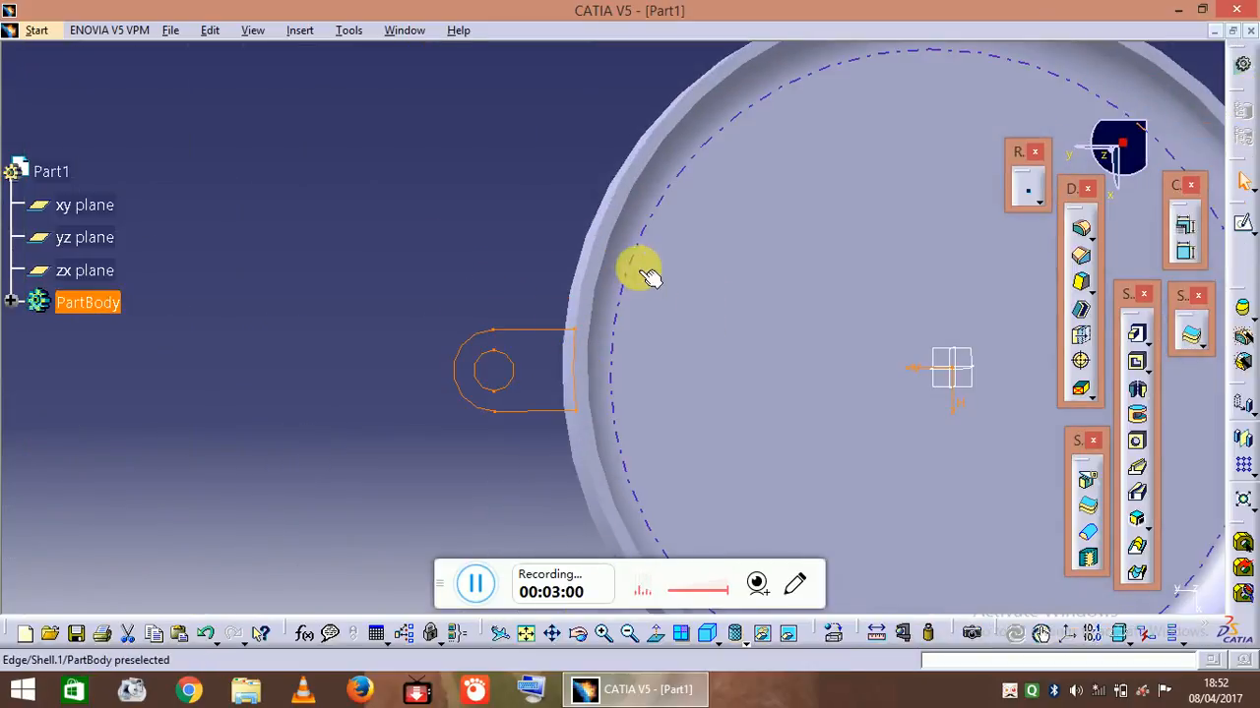
mouse_move(557, 436)
middle_down()
mouse_move(621, 340)
mouse_move(792, 413)
mouse_move(835, 217)
mouse_move(837, 318)
middle_up()
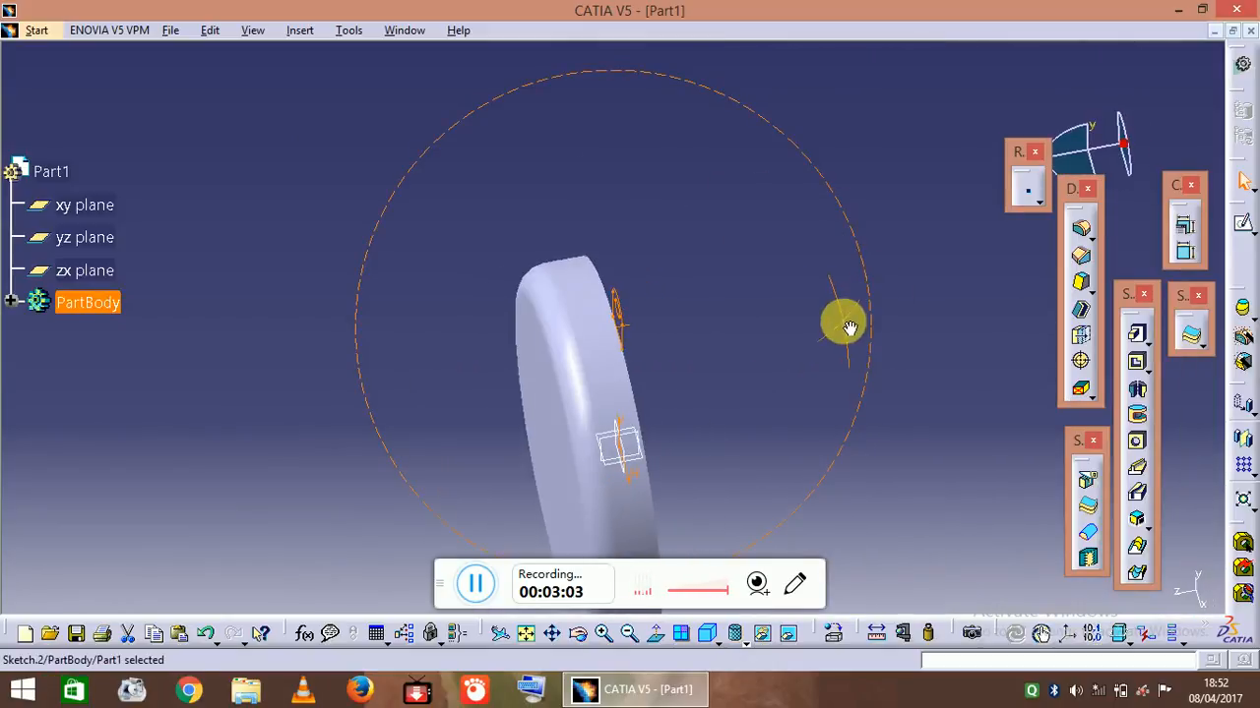
click(1136, 339)
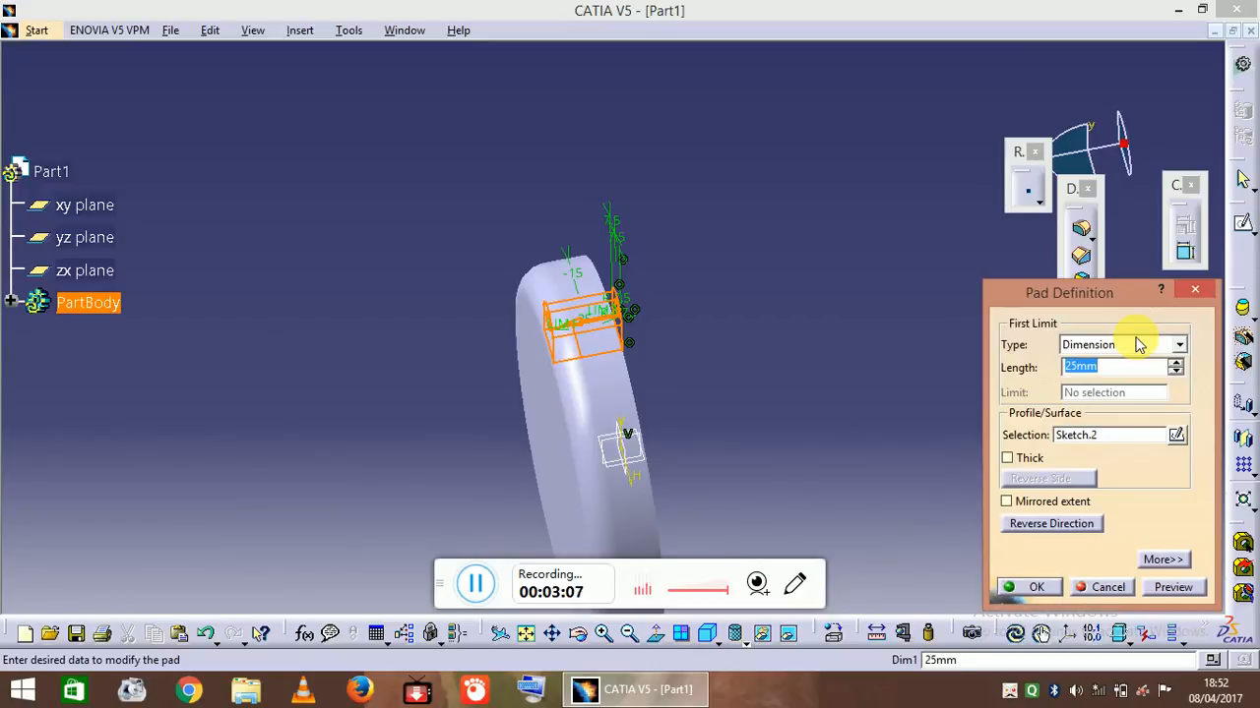
key(Return)
click(801, 263)
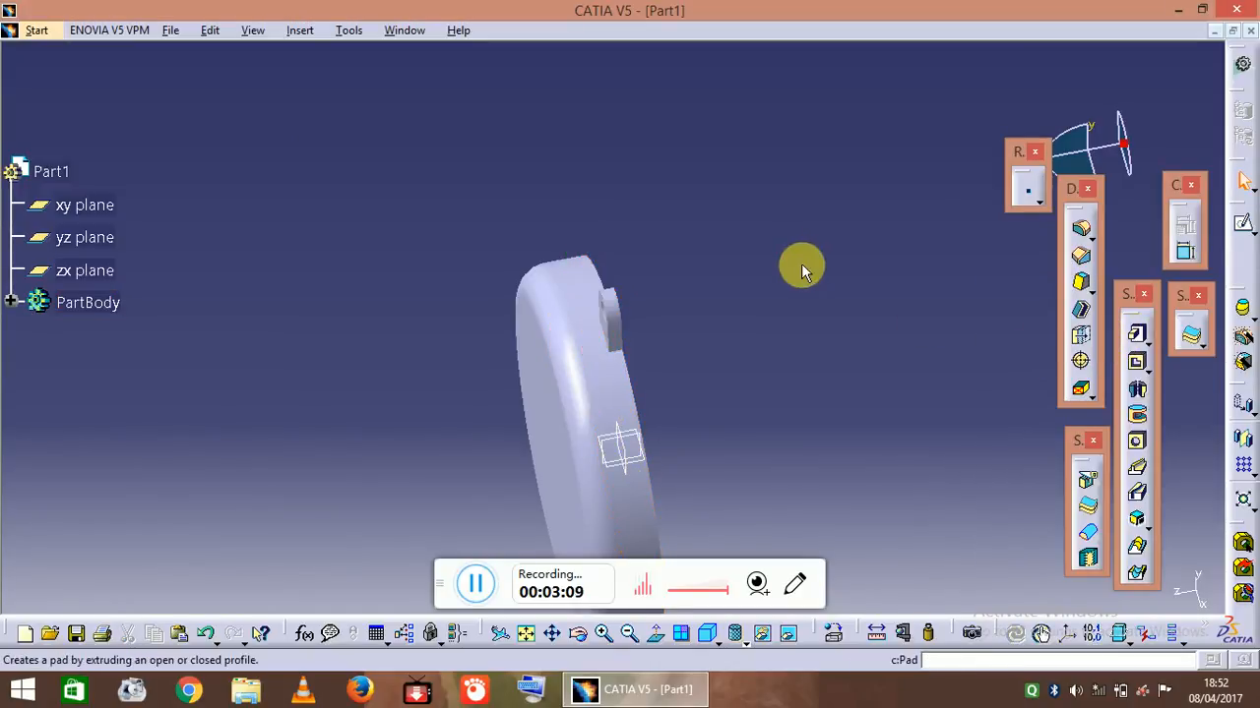
Start a circular pattern with 3 instances and an angular spacing of 120 deg
middle_drag(809, 389, 576, 277)
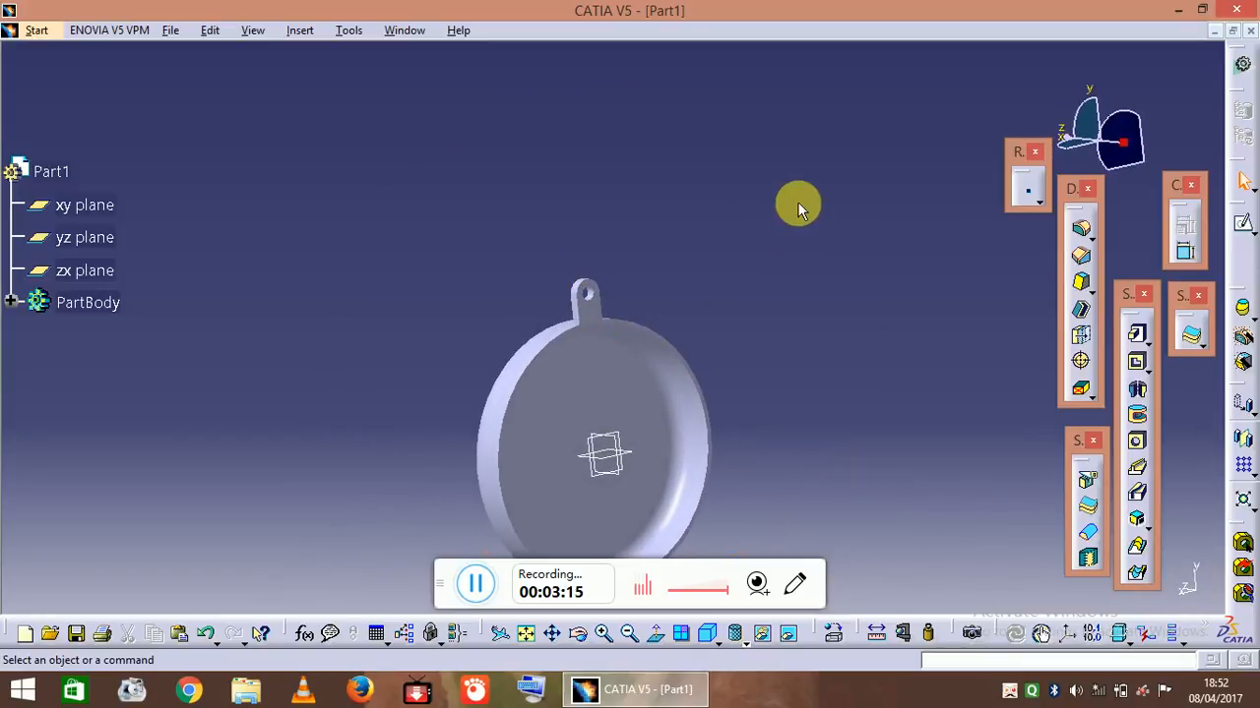
middle_drag(696, 205, 715, 280)
mouse_move(740, 423)
middle_down()
mouse_move(663, 415)
mouse_move(666, 441)
mouse_move(695, 405)
middle_up()
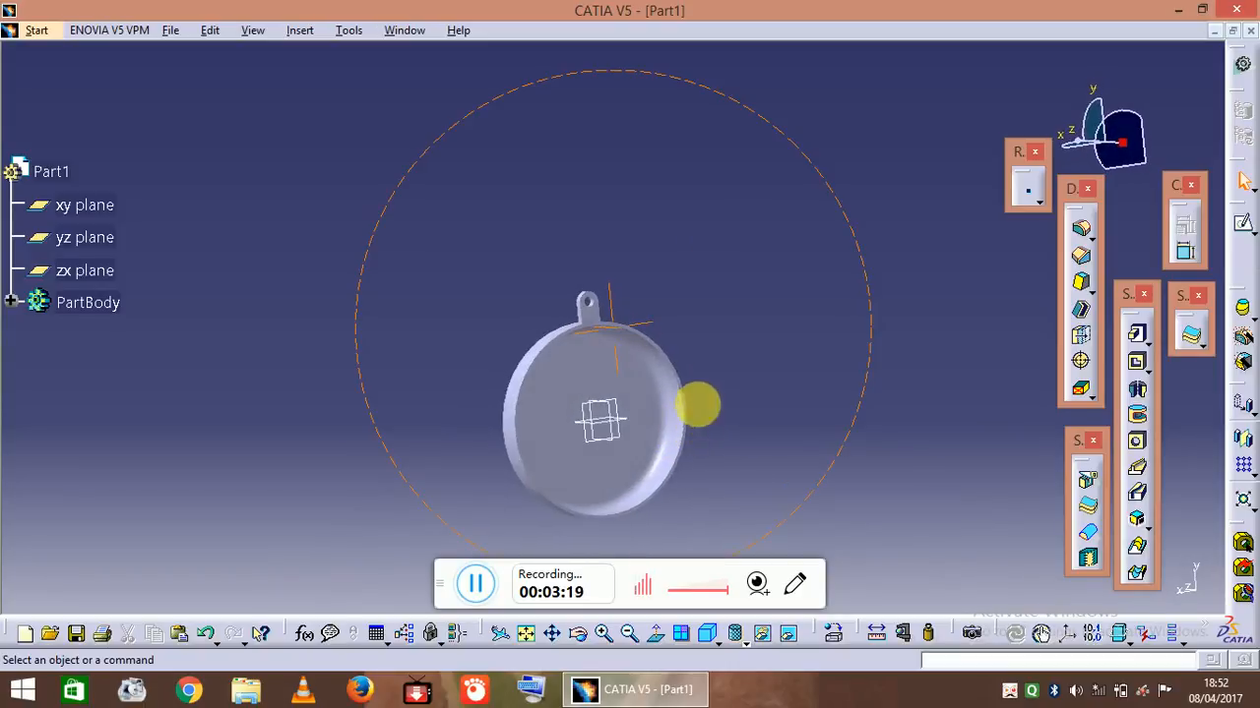
click(12, 302)
click(28, 334)
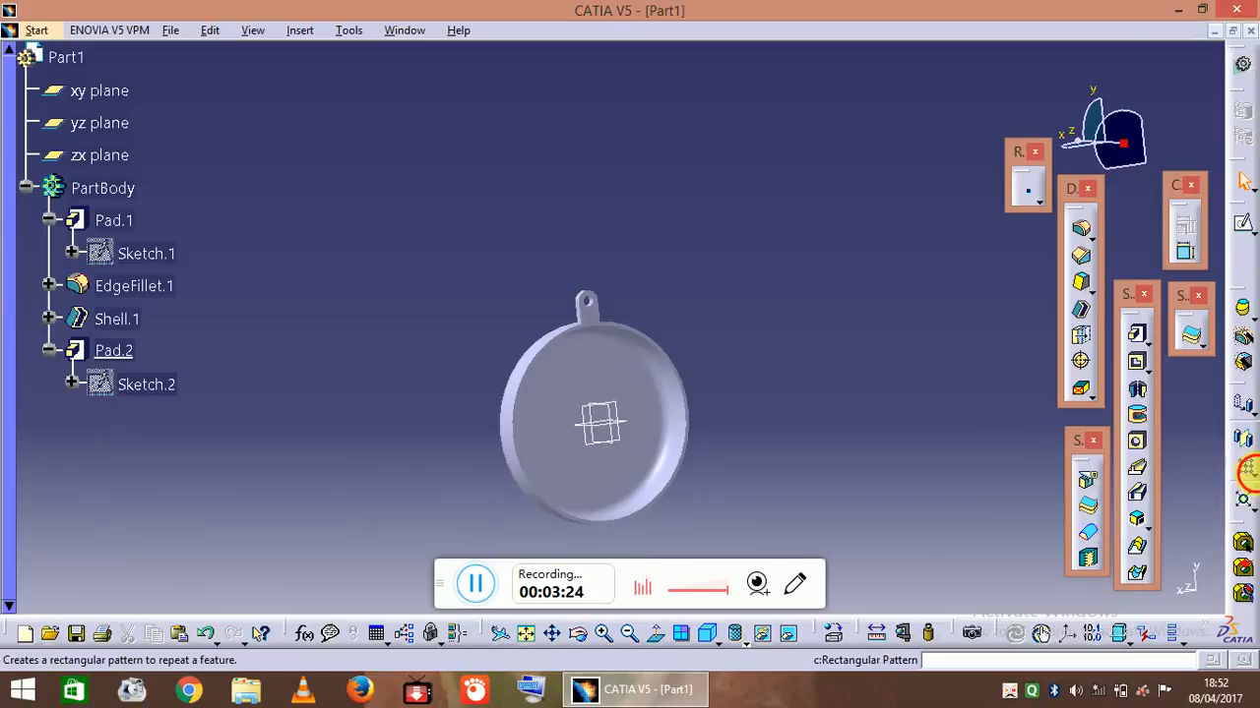
click(1250, 479)
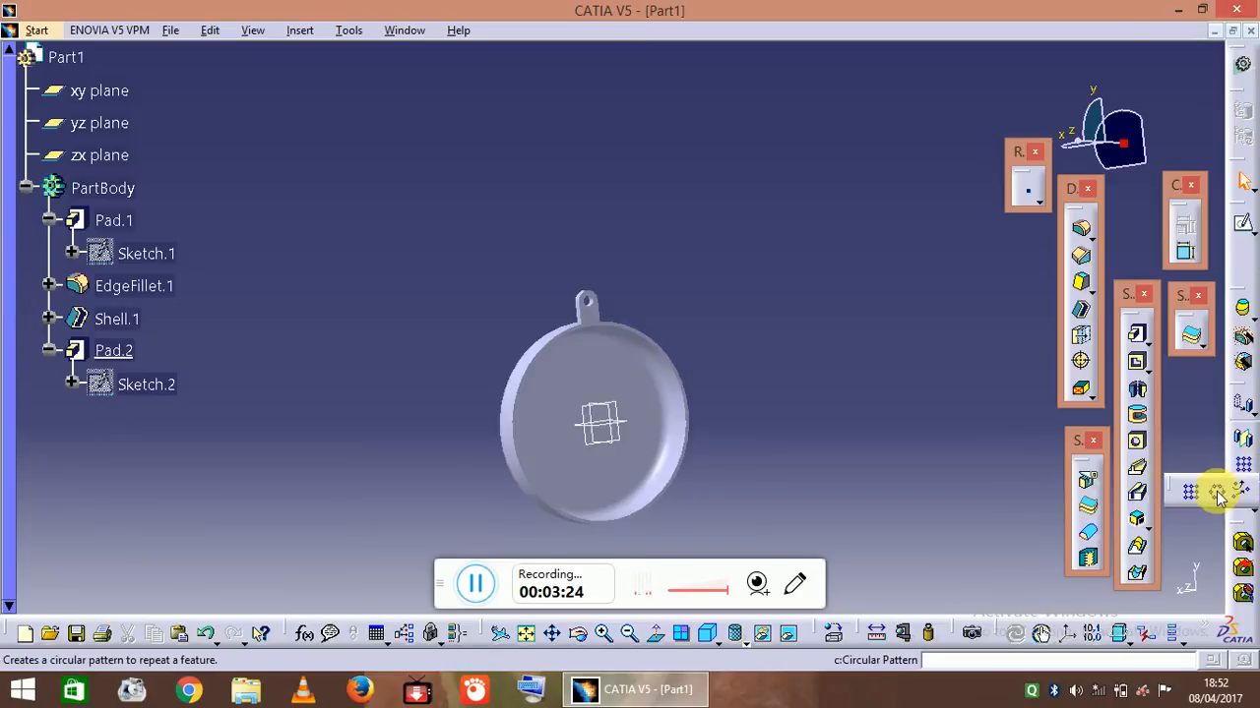
click(1218, 495)
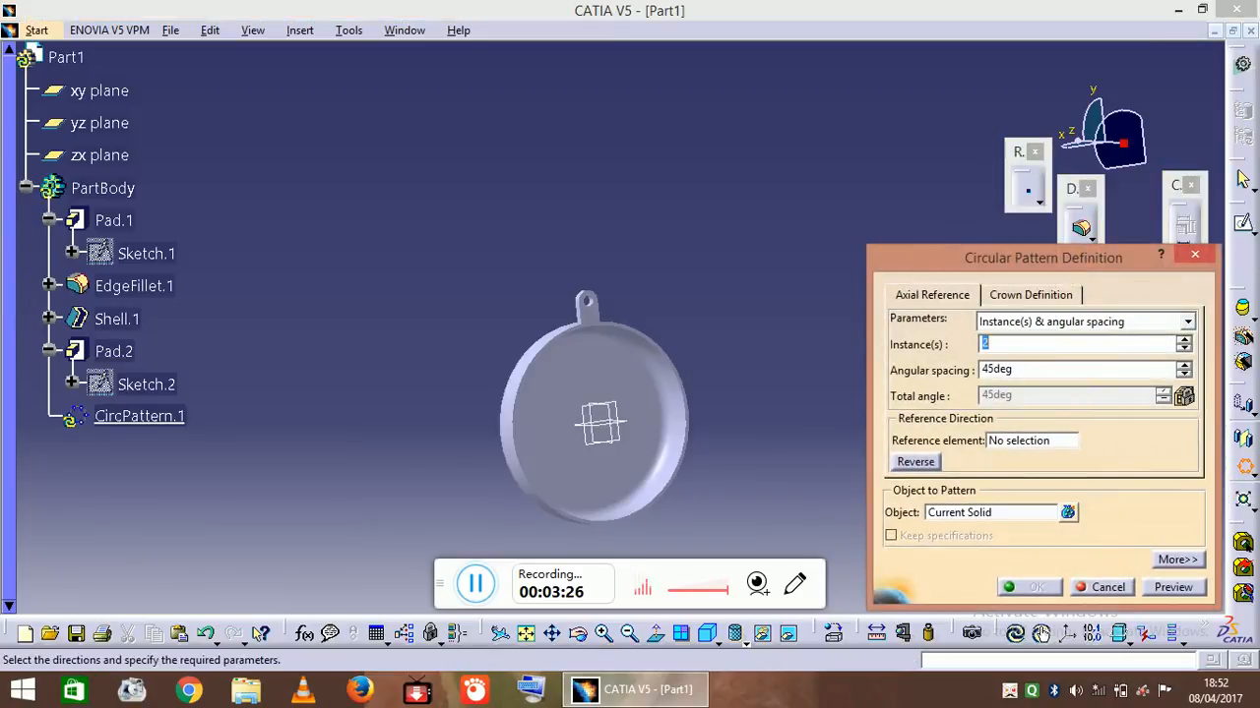
text(3)
click(1054, 380)
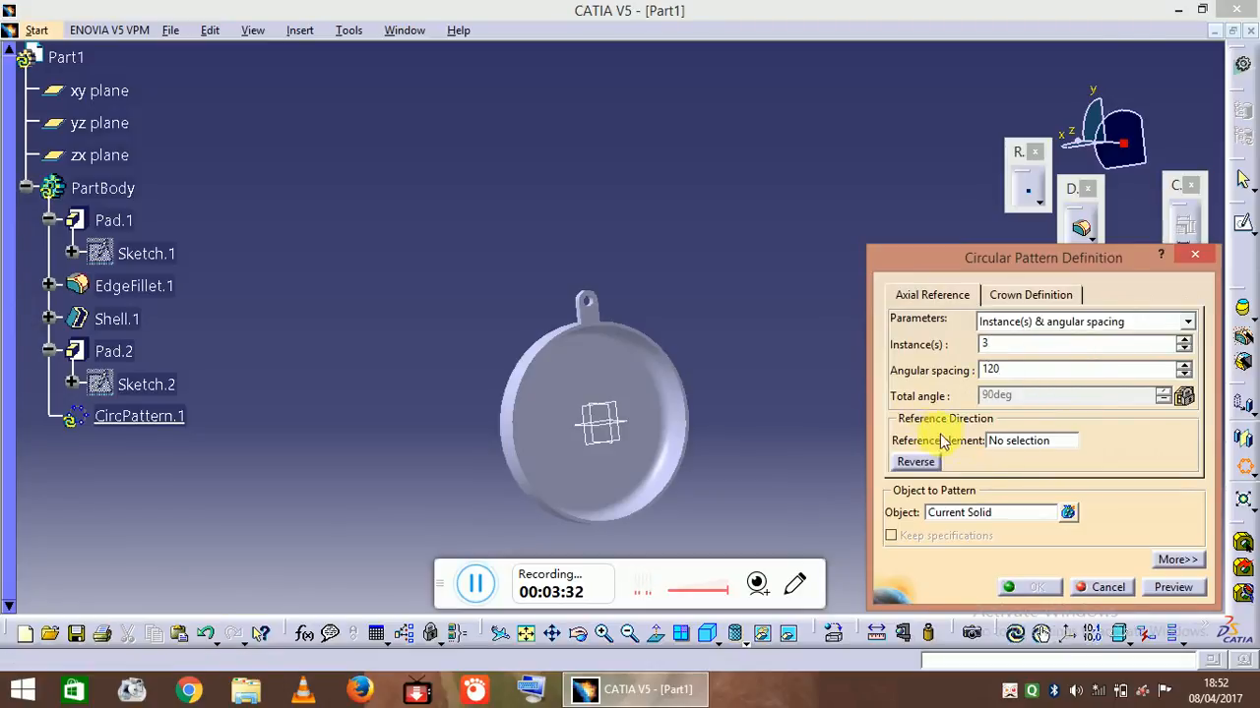
Pattern the lug pad around the rim, using the xy plane as the reference element, and confirm the circular pattern
click(996, 512)
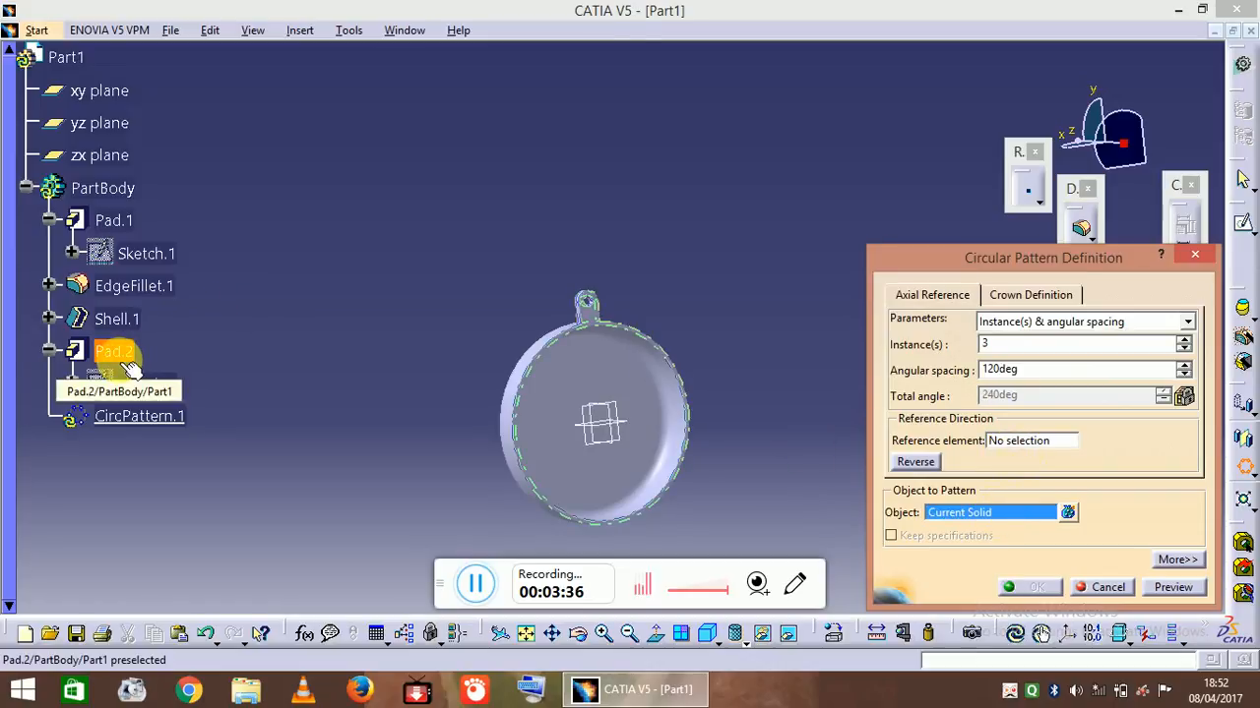
click(115, 353)
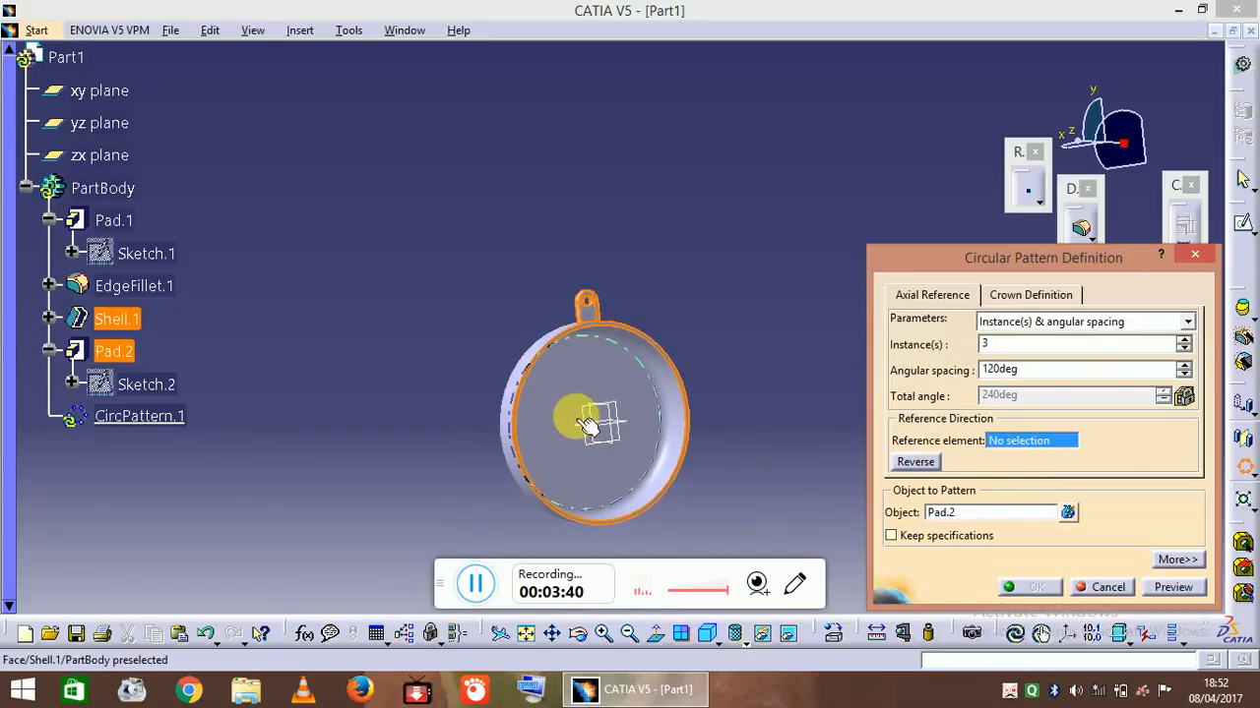
click(593, 421)
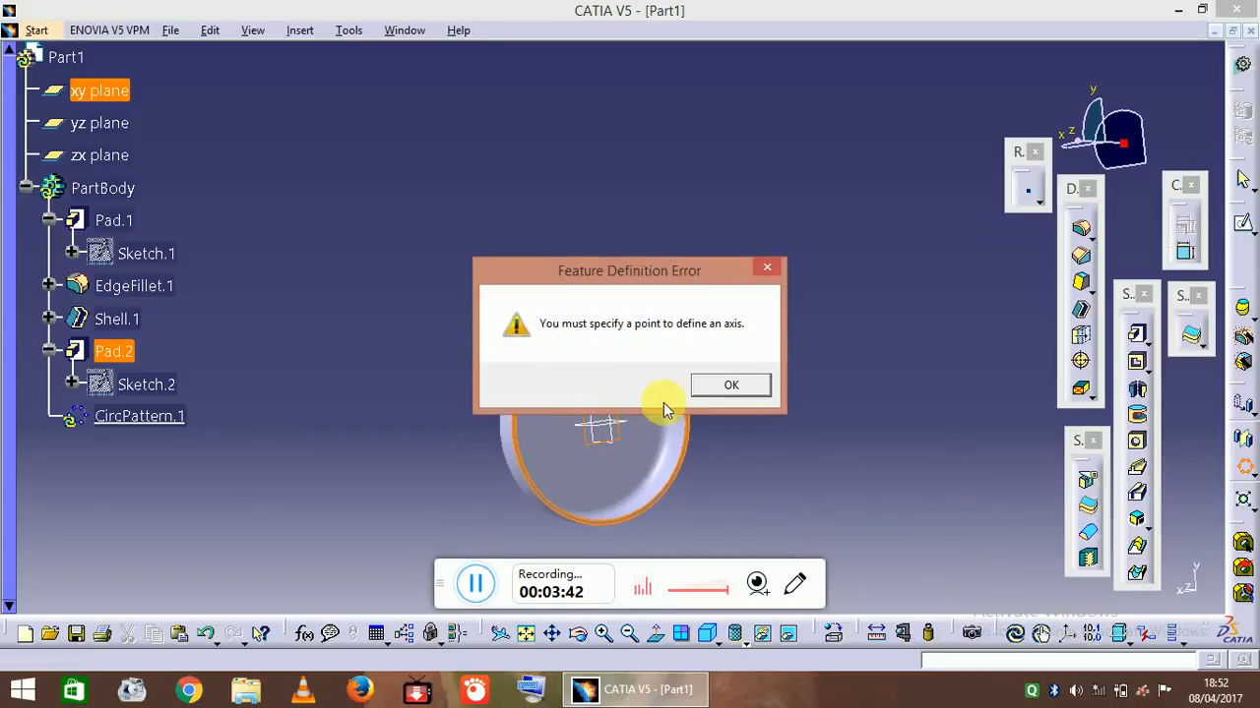
click(696, 390)
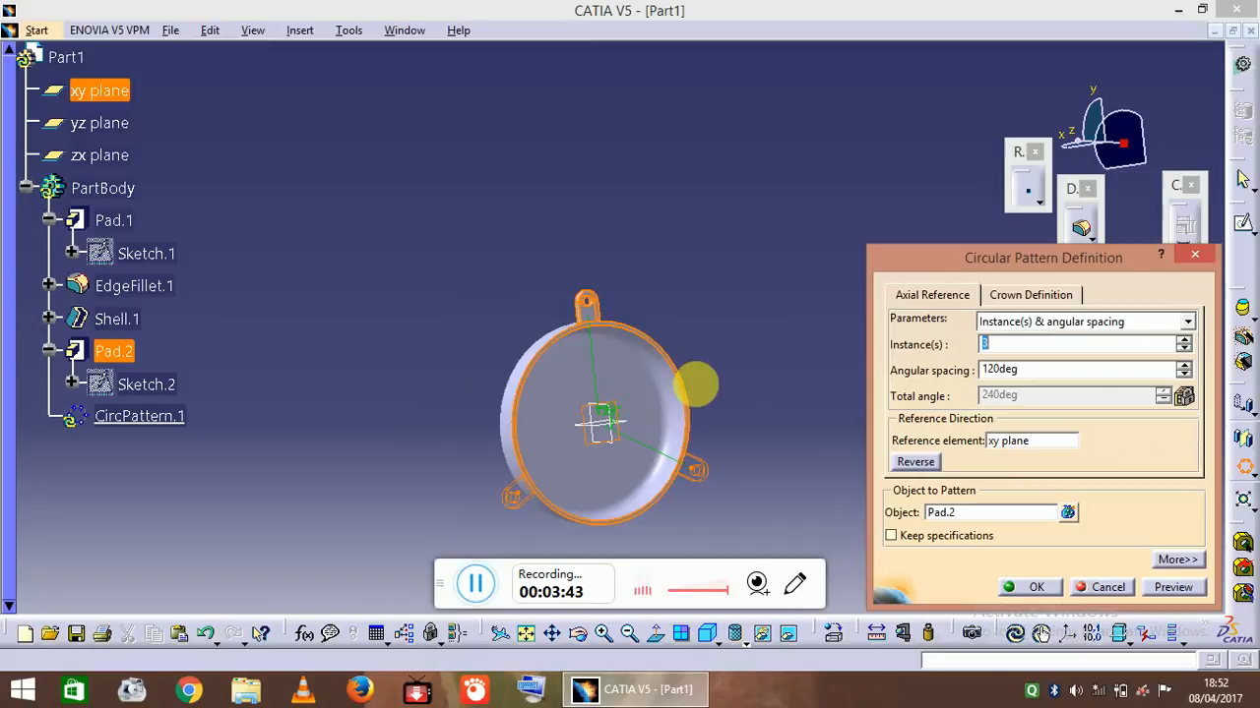
click(1059, 588)
click(757, 396)
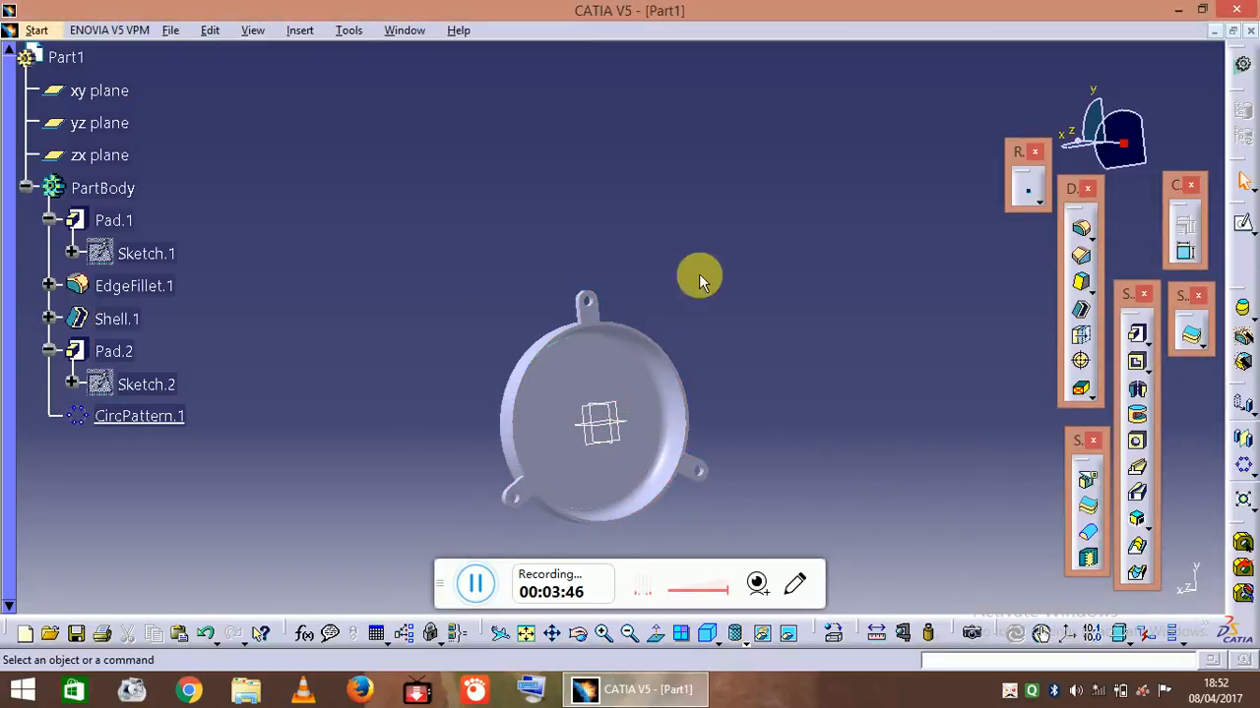
Open a new sketch on the cap's closed flat face and view it square-on
middle_drag(739, 252, 693, 361)
middle_drag(813, 261, 821, 370)
click(675, 362)
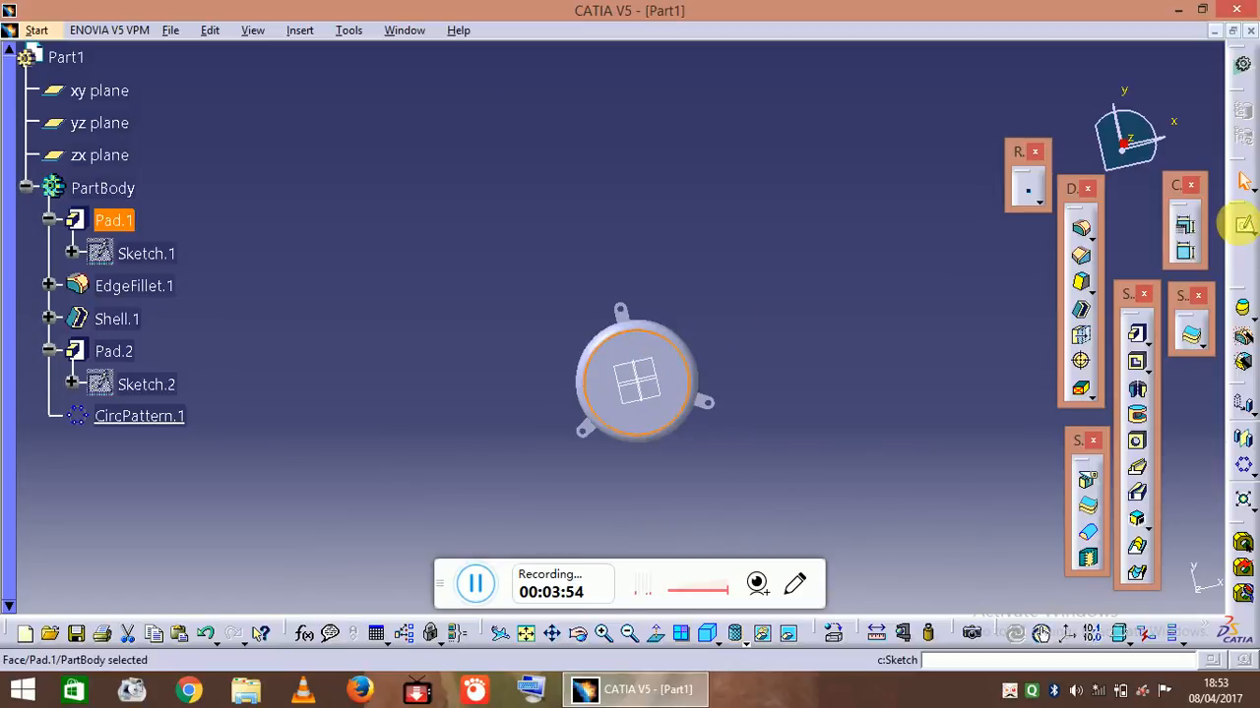
click(1245, 227)
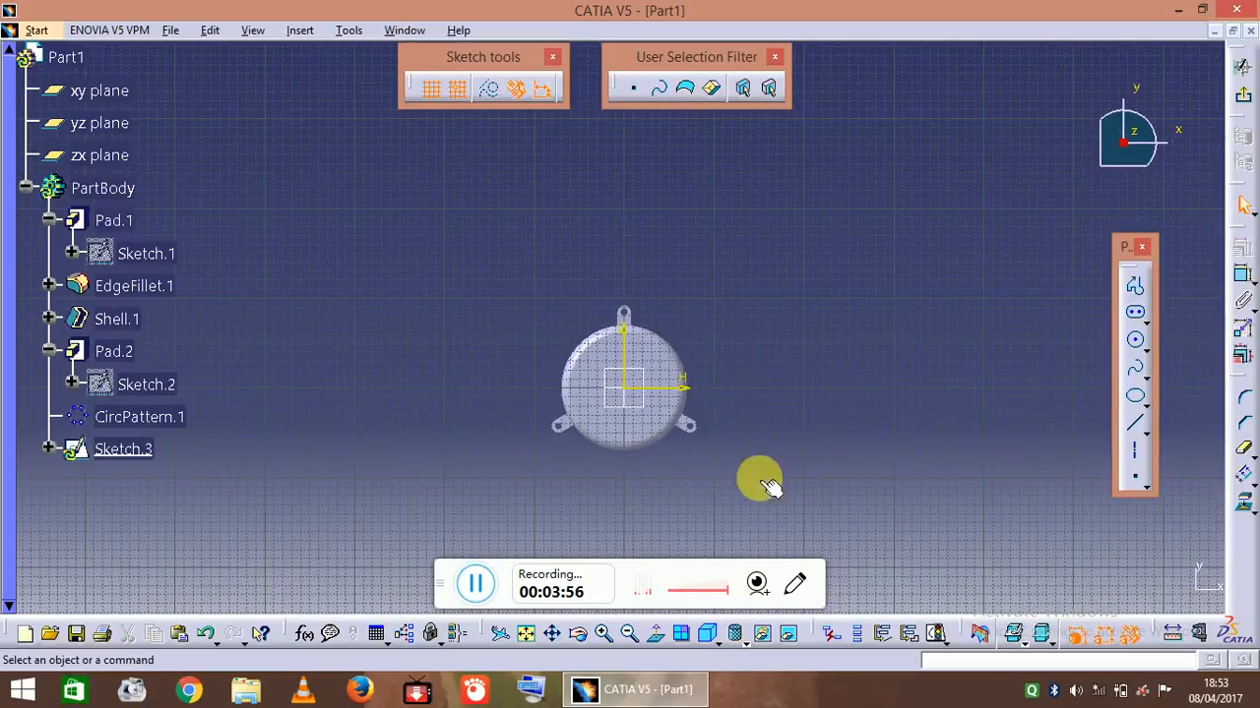
mouse_move(690, 387)
middle_down()
mouse_move(663, 422)
mouse_move(697, 226)
mouse_move(692, 242)
middle_up()
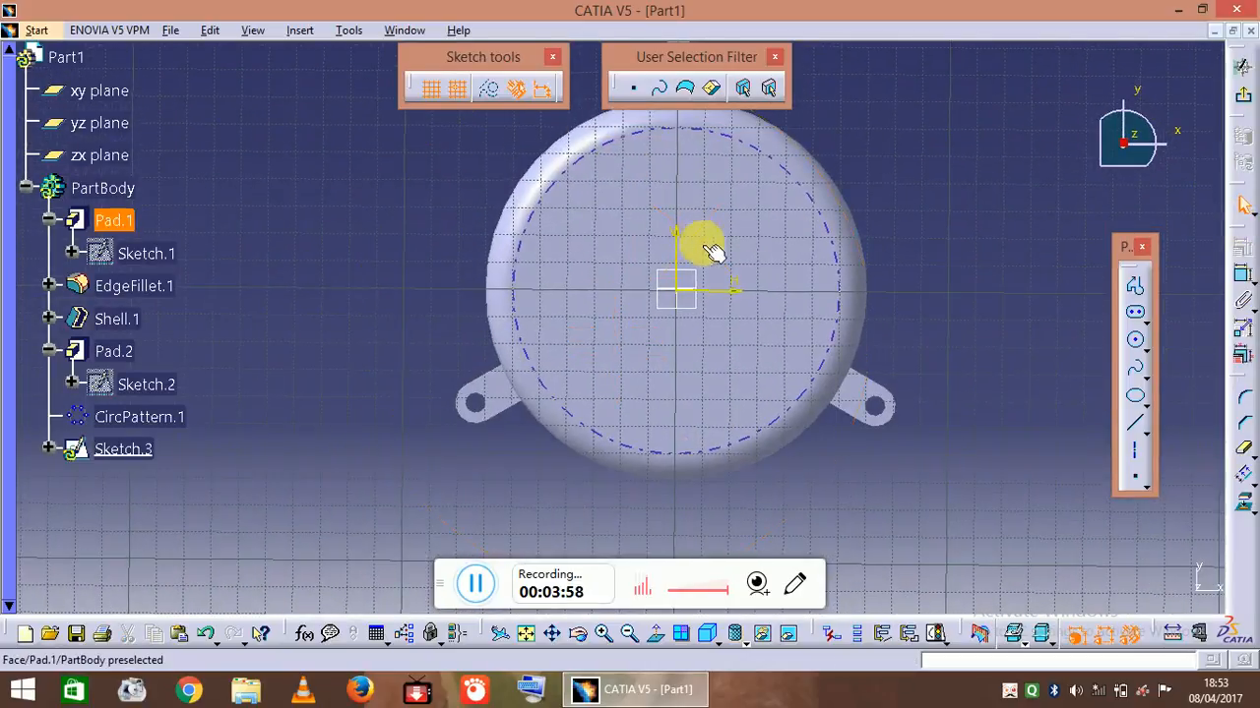
middle_drag(836, 286, 836, 299)
click(657, 634)
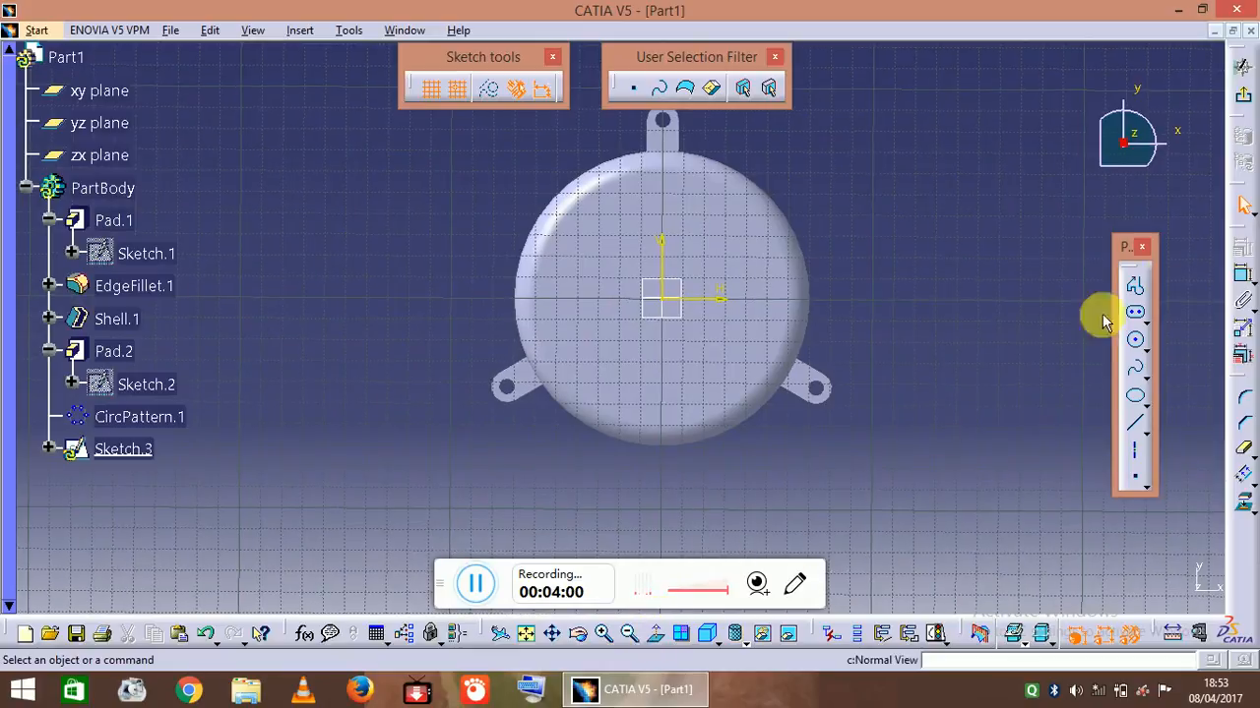
Sketch a near-vertical elongated hole left of the cap's centre with 40 mm between its end centres and a 3.5 mm radius
click(1137, 314)
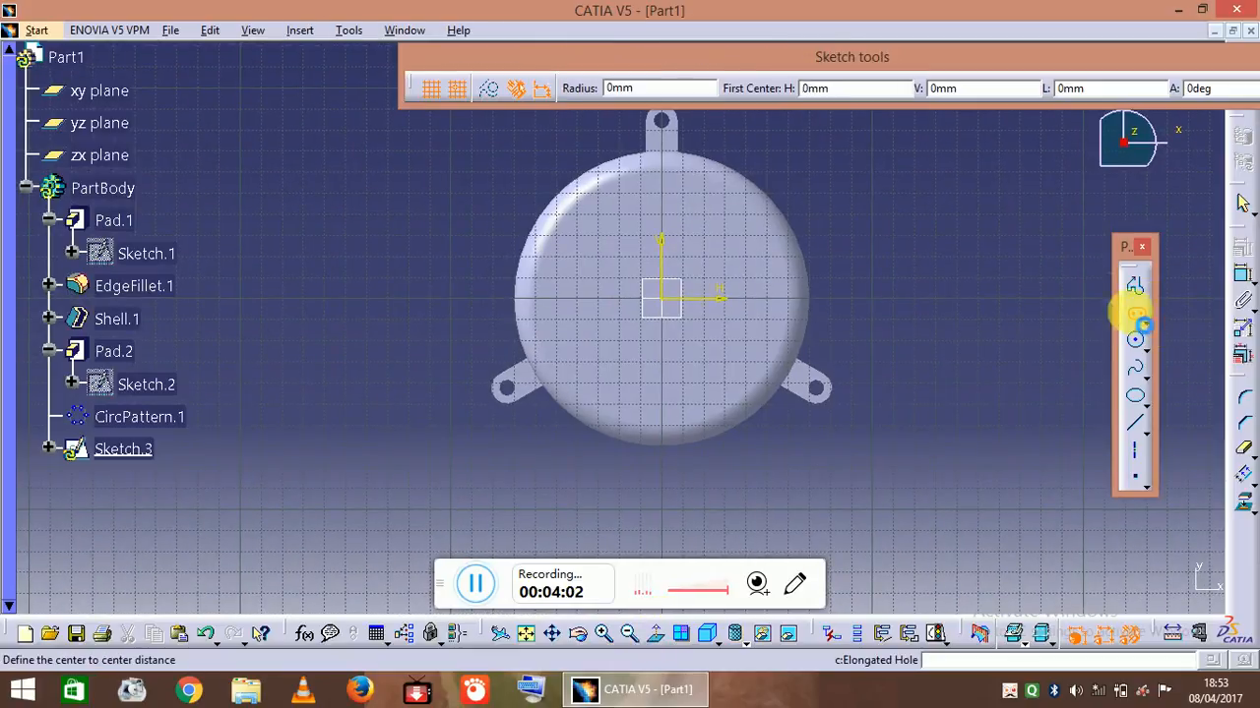
click(579, 239)
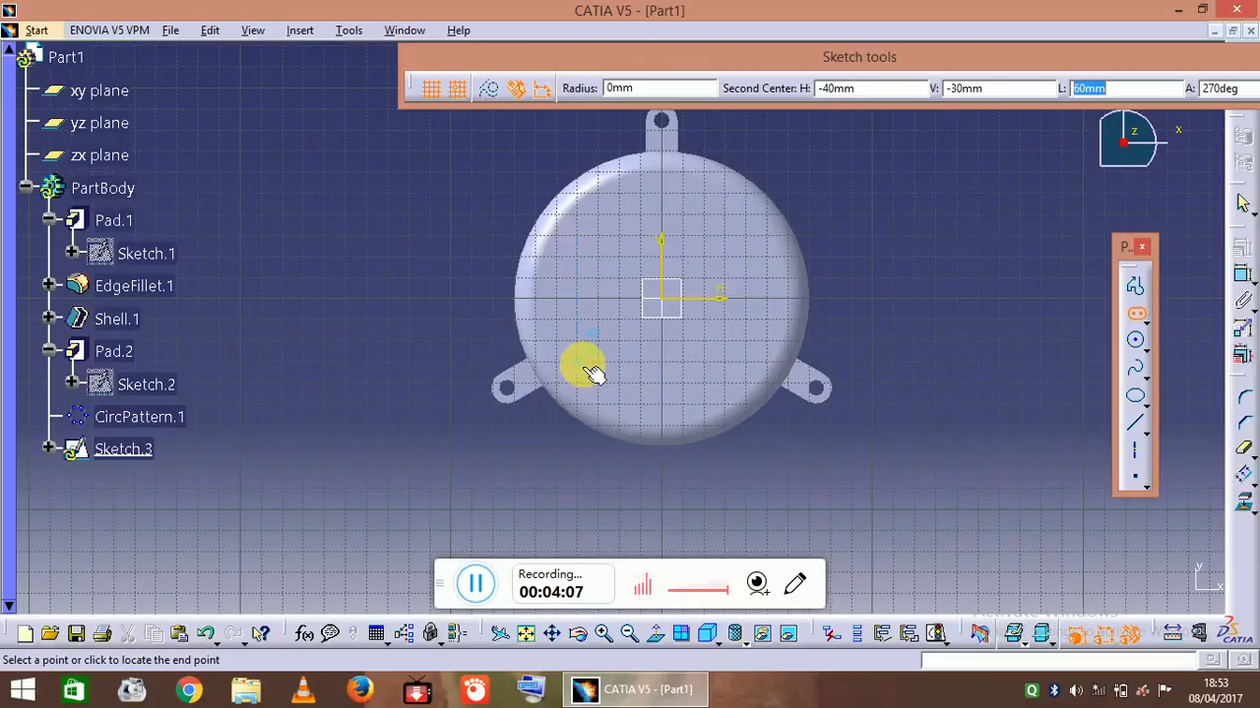
text(40)
key(Tab)
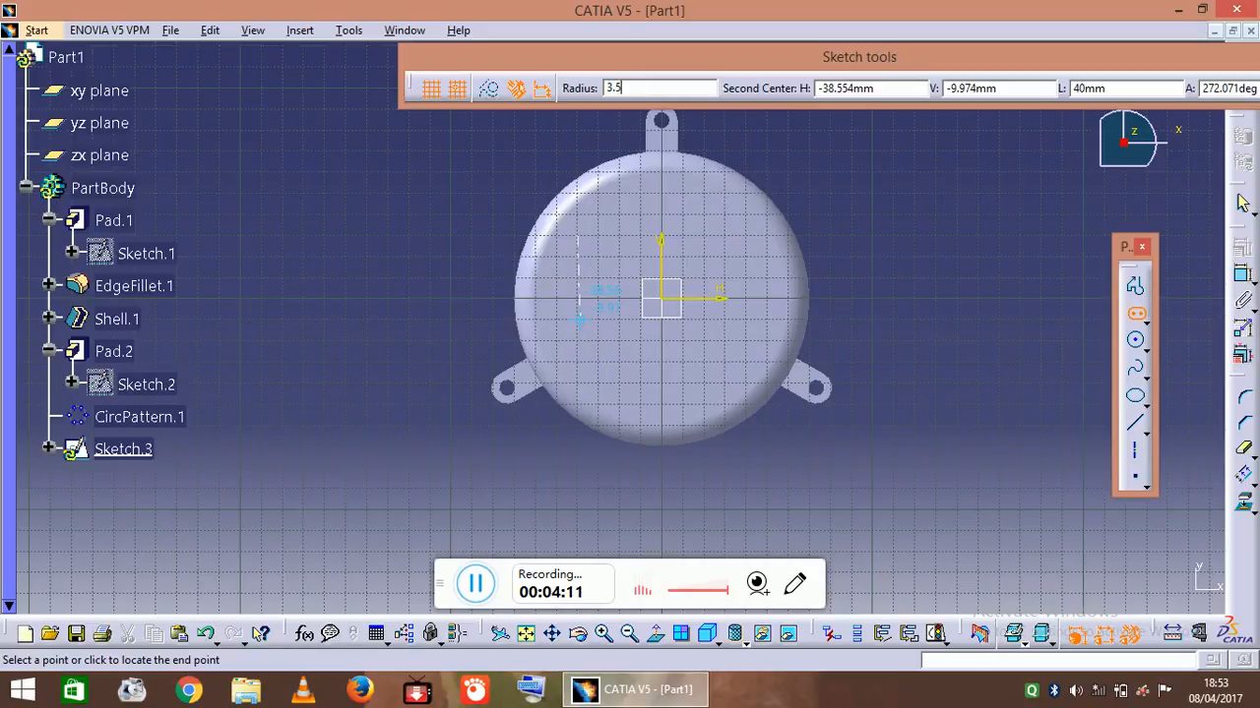
text(3.5)
click(588, 368)
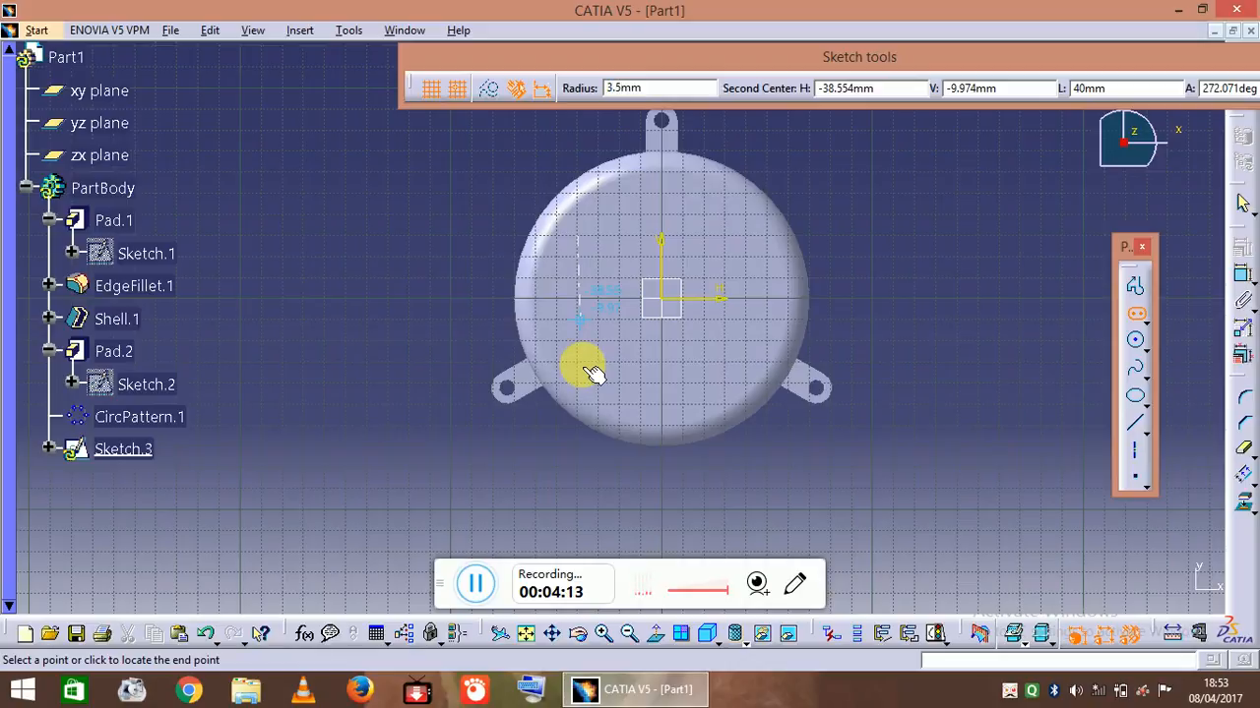
click(841, 414)
Dimension the slot's lower end centre from the horizontal axis and set the distance to 20 mm
mouse_move(663, 459)
middle_down()
mouse_move(671, 393)
mouse_move(554, 323)
middle_up()
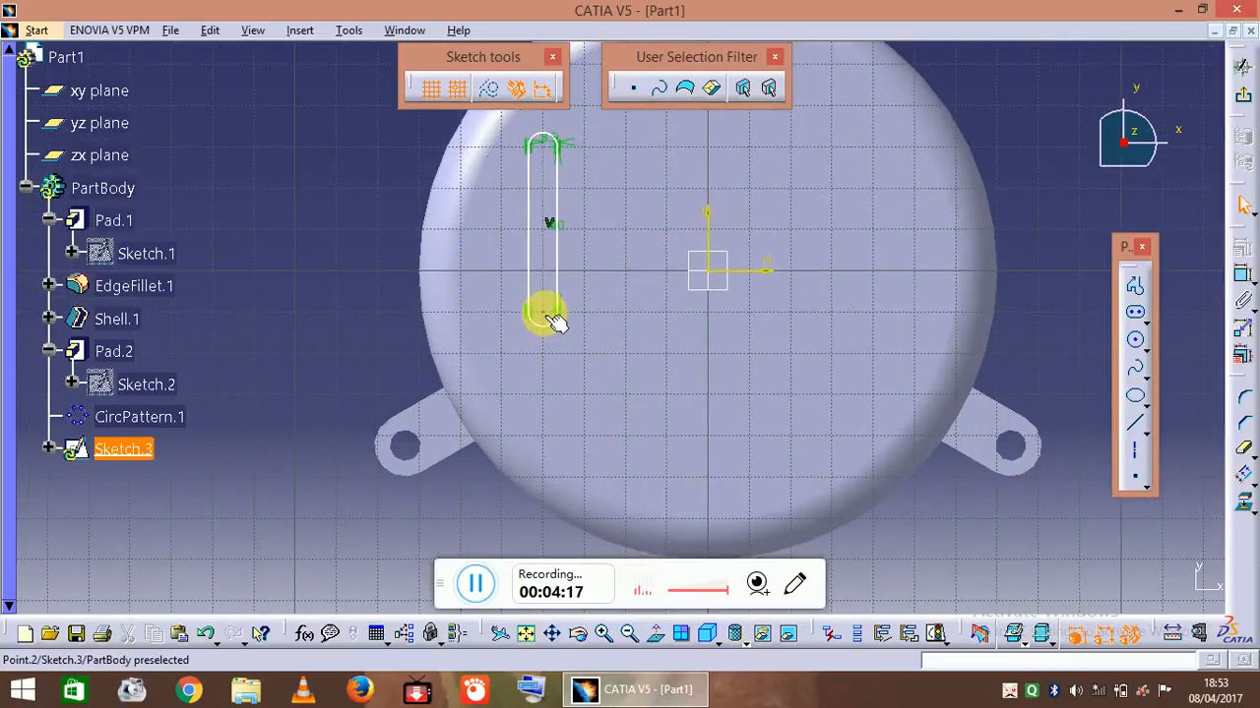
ctrl+click(733, 267)
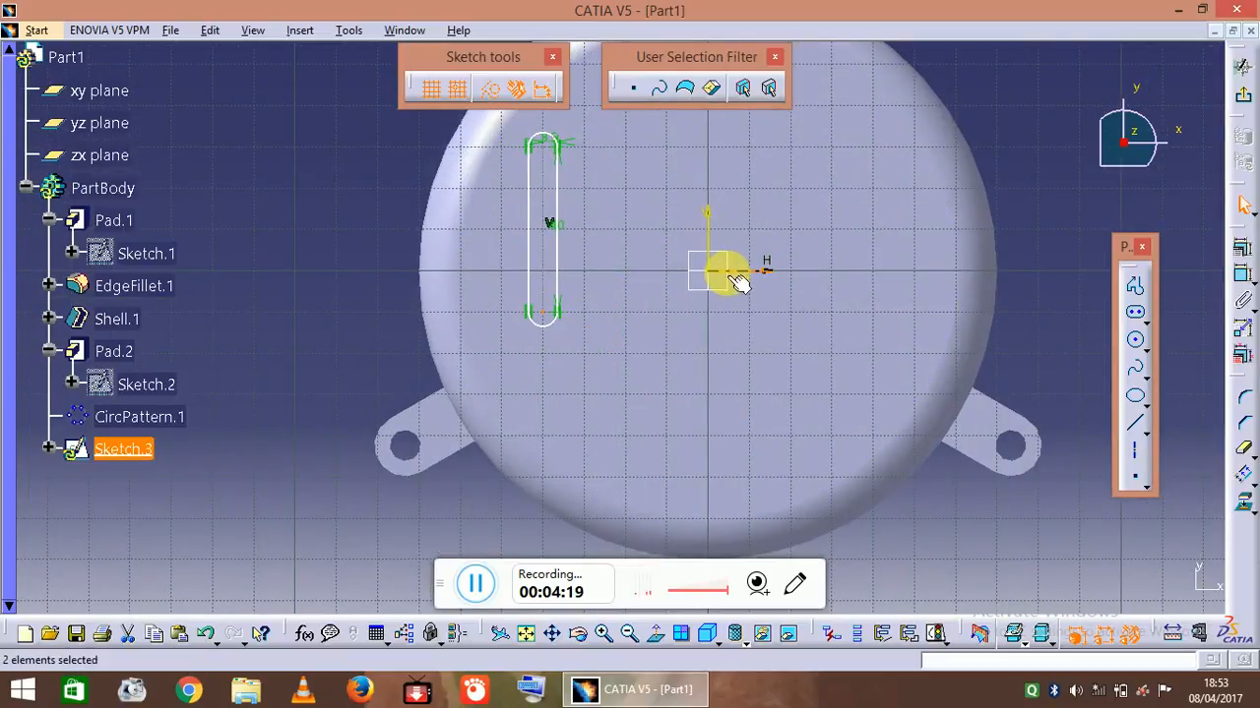
click(1241, 278)
click(333, 280)
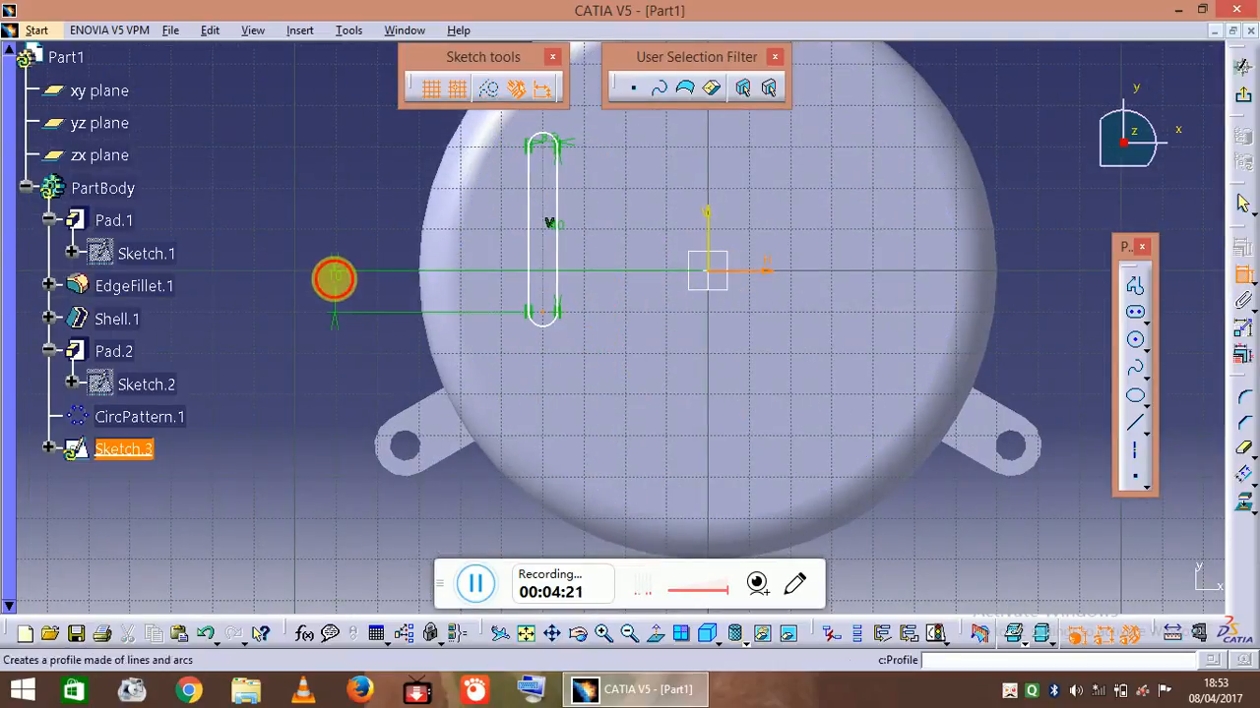
double_click(343, 284)
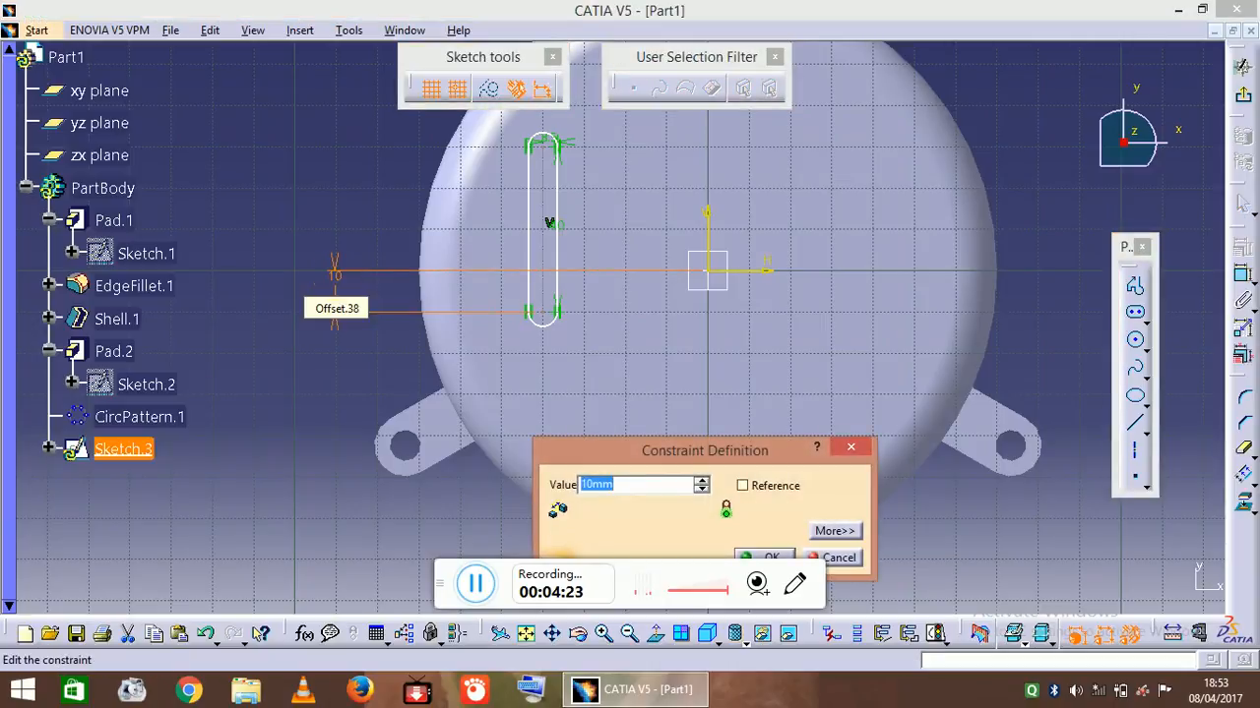
text(20)
key(Return)
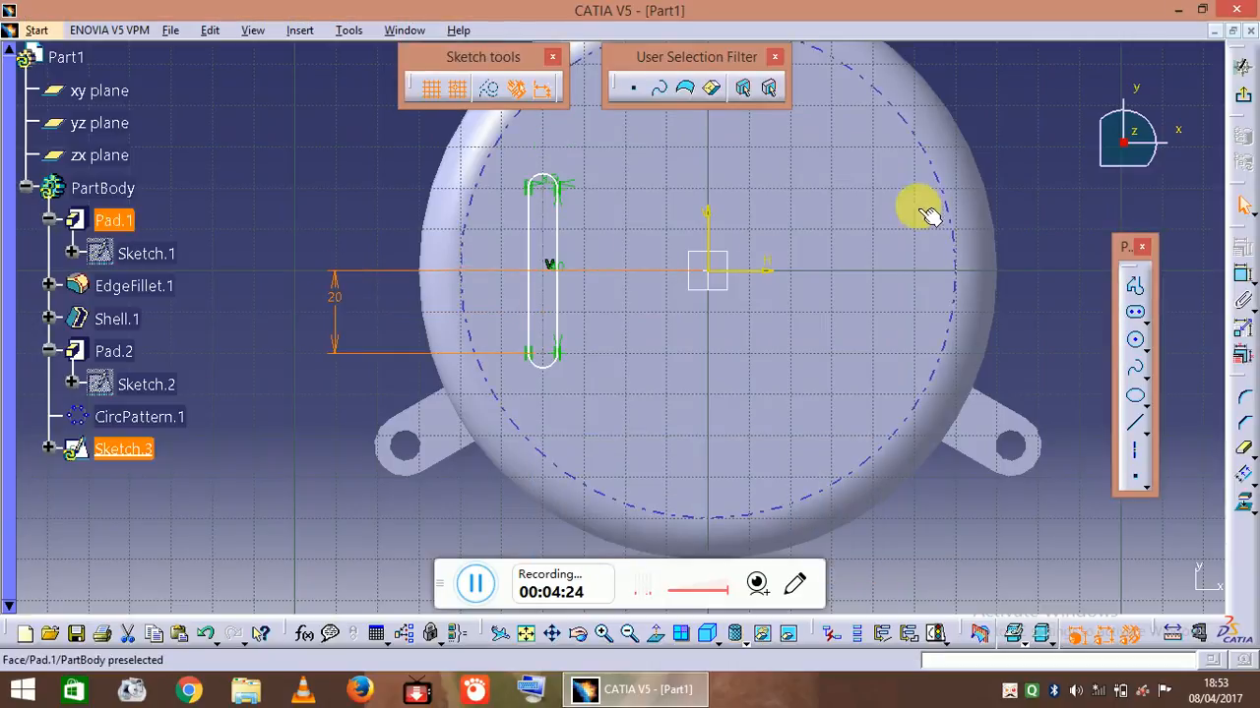
Dimension the slot's lower end centre from the vertical axis and set the distance to 36 mm
click(697, 287)
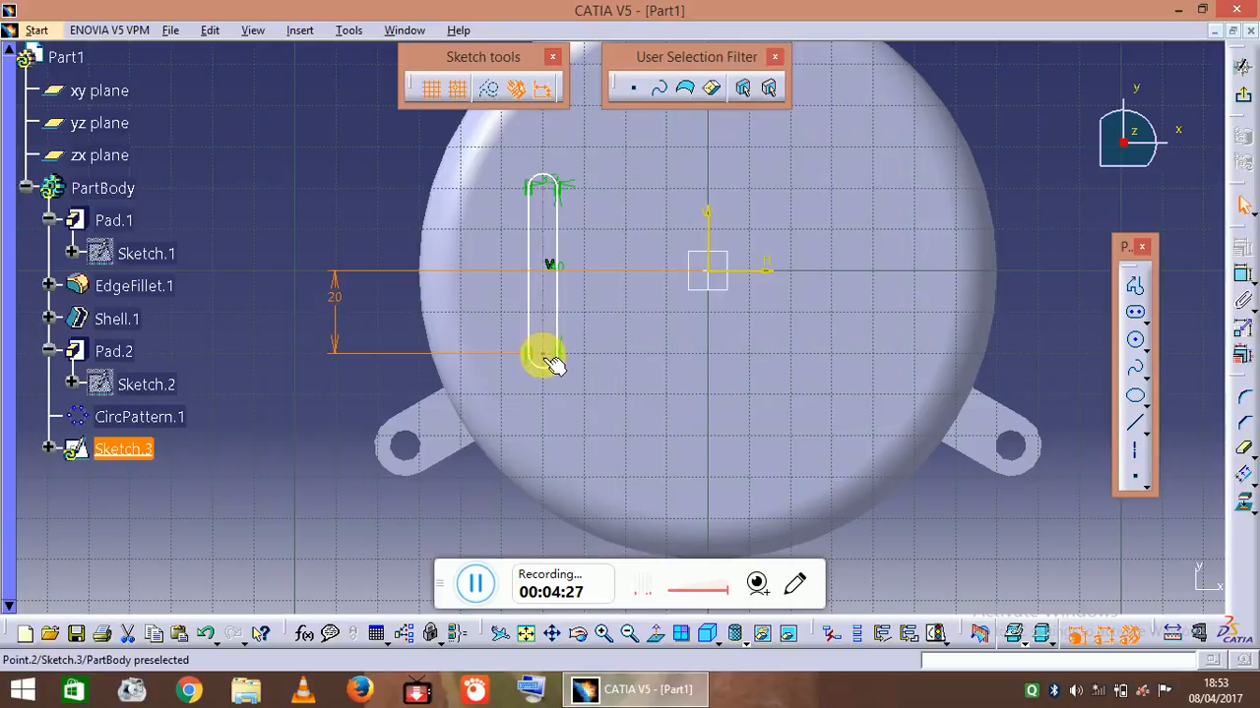
click(708, 239)
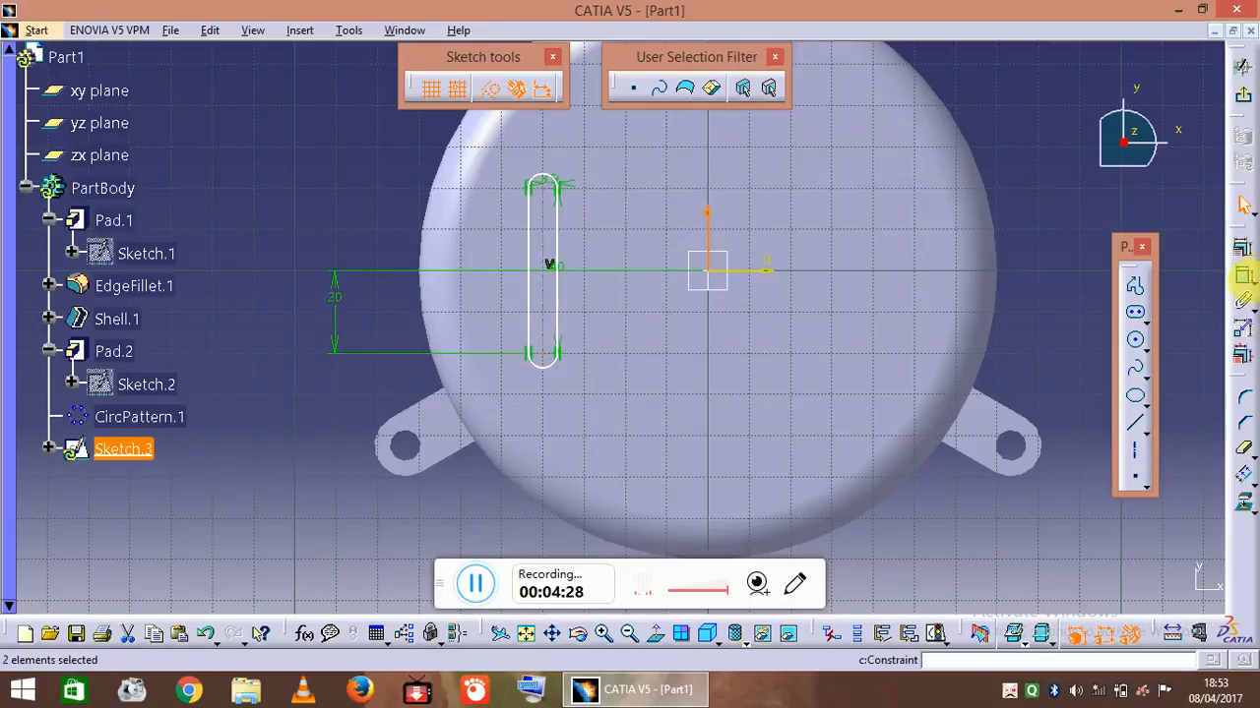
click(1242, 275)
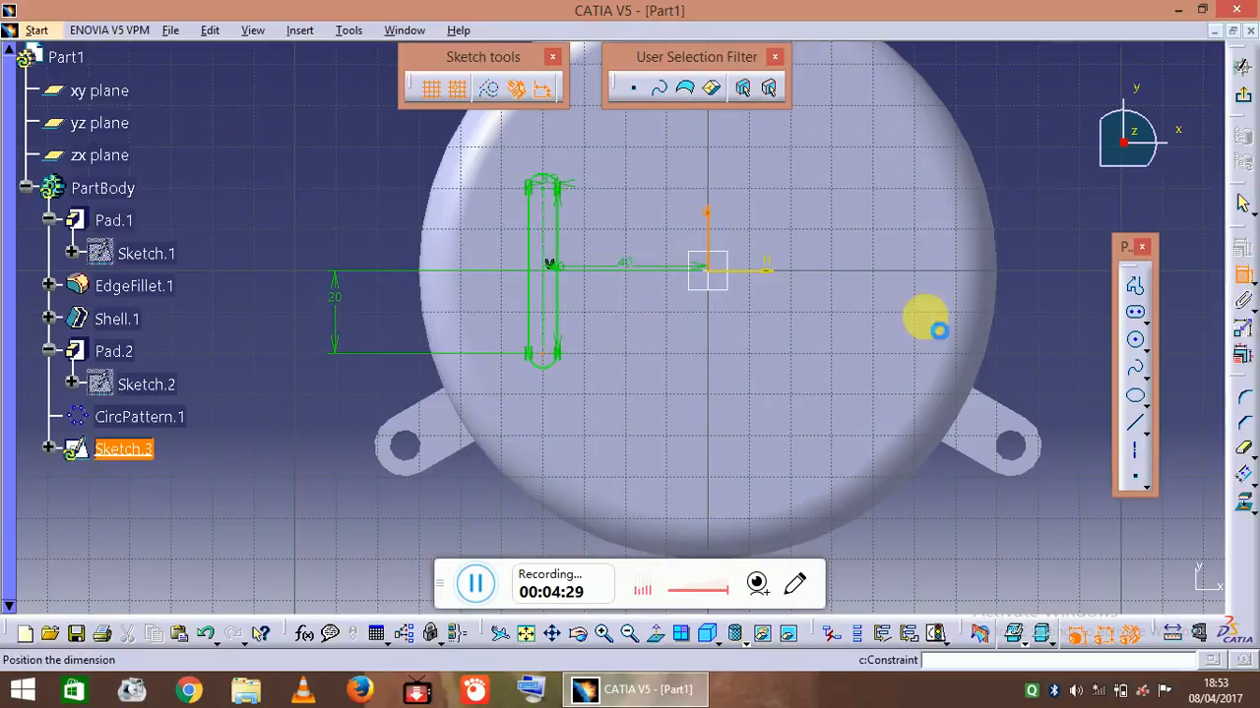
click(285, 488)
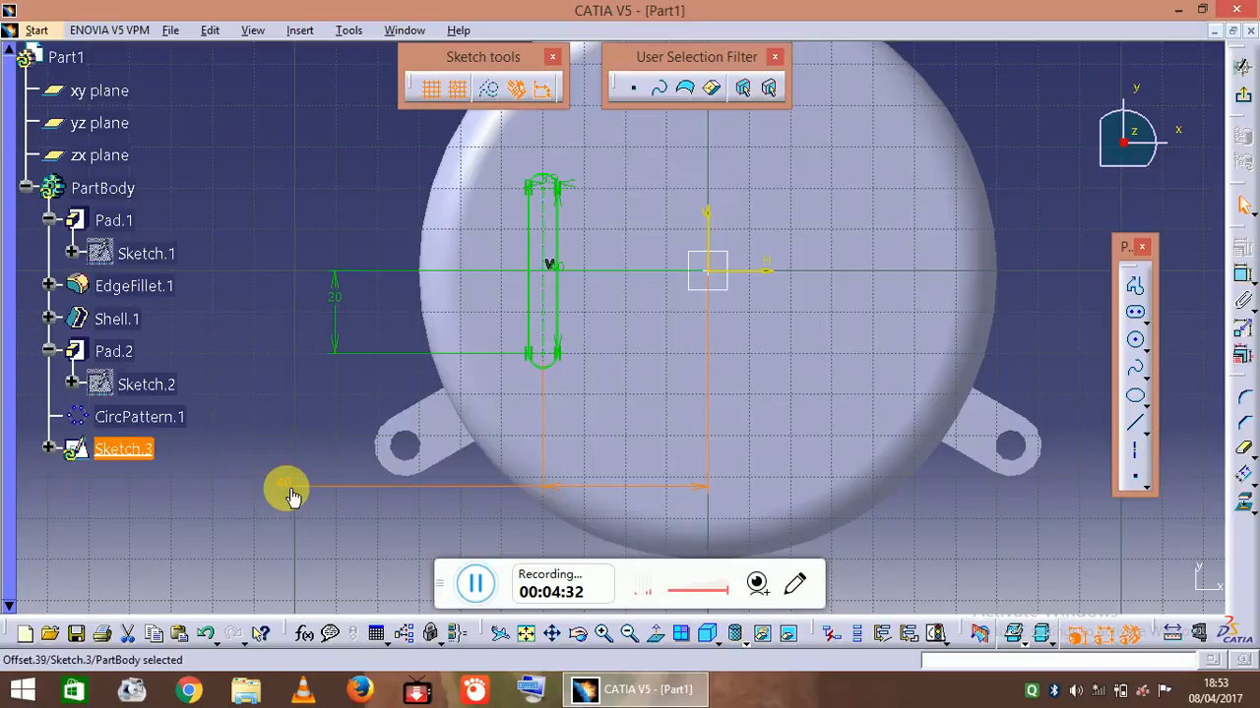
double_click(287, 489)
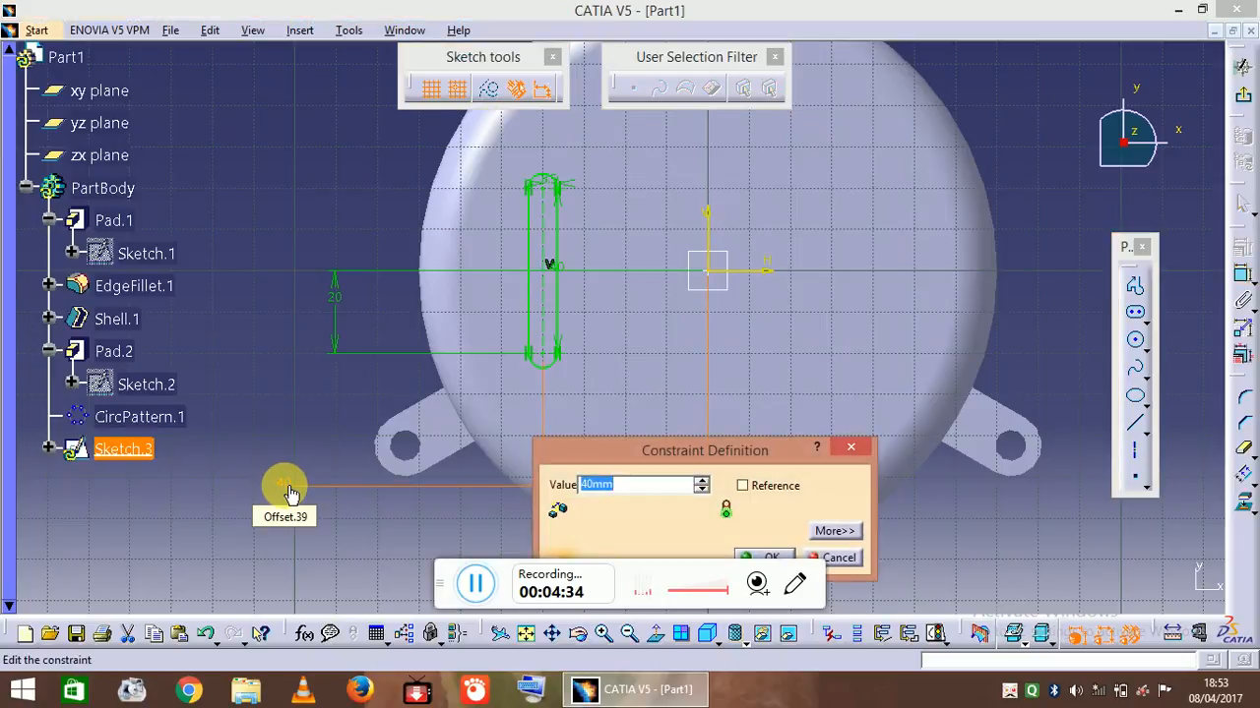
text(36)
key(Return)
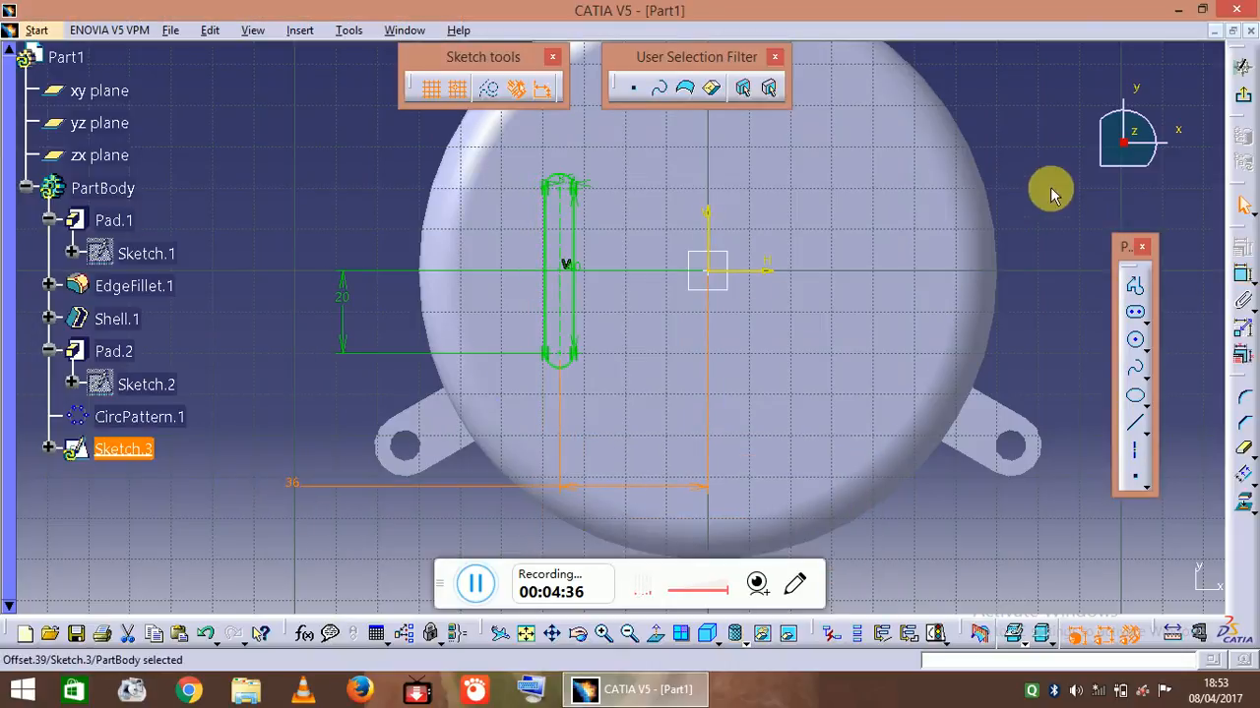
Exit the sketch and cut the slot through the cap's face with a Pocket of type Up to last
click(1243, 94)
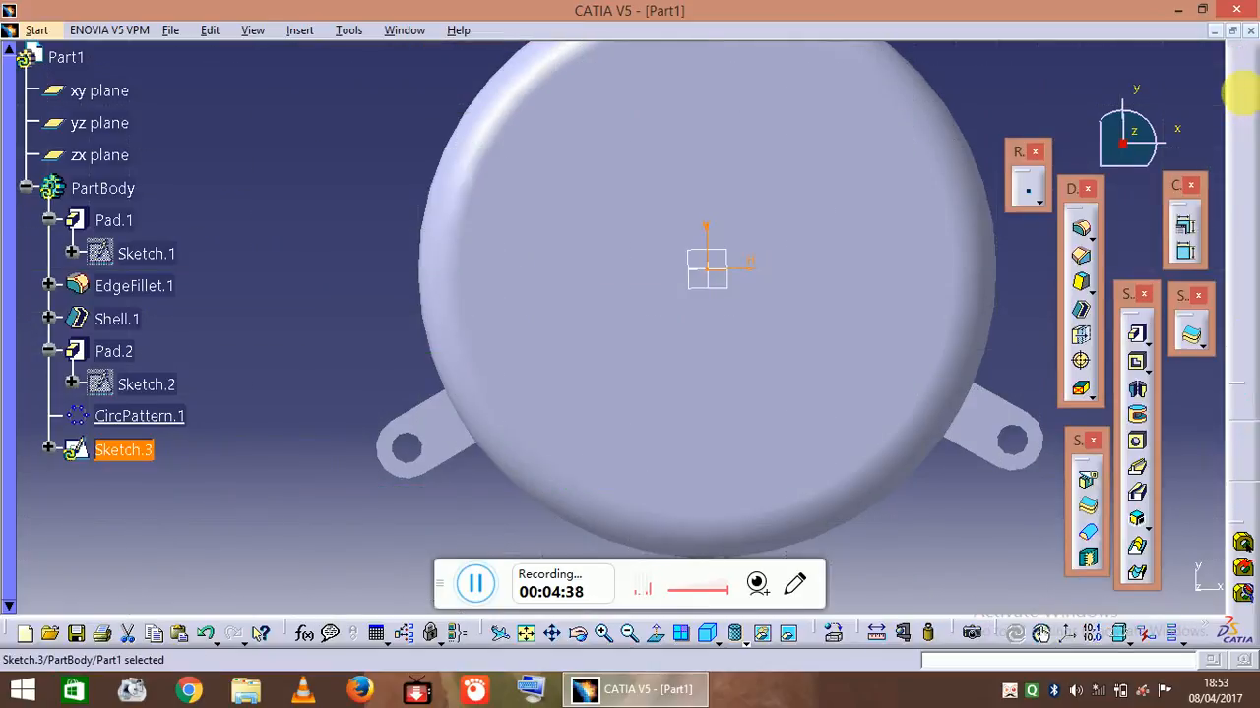
click(1136, 361)
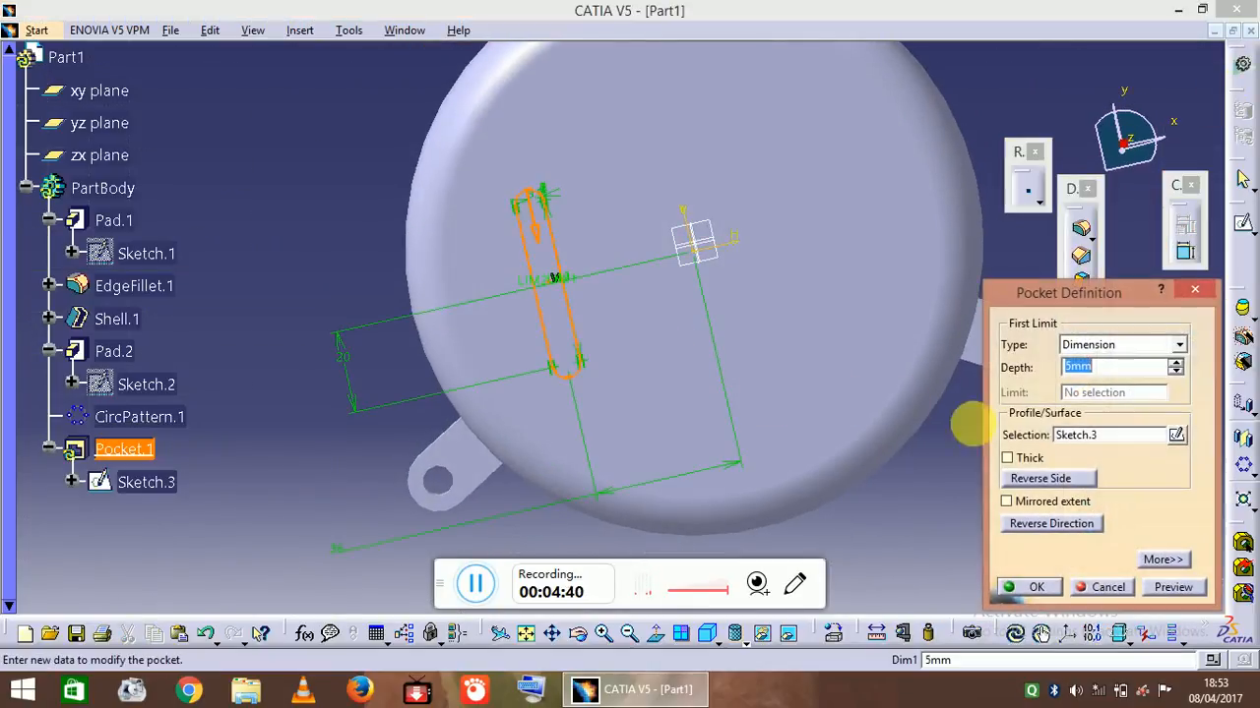
click(1122, 345)
click(1097, 389)
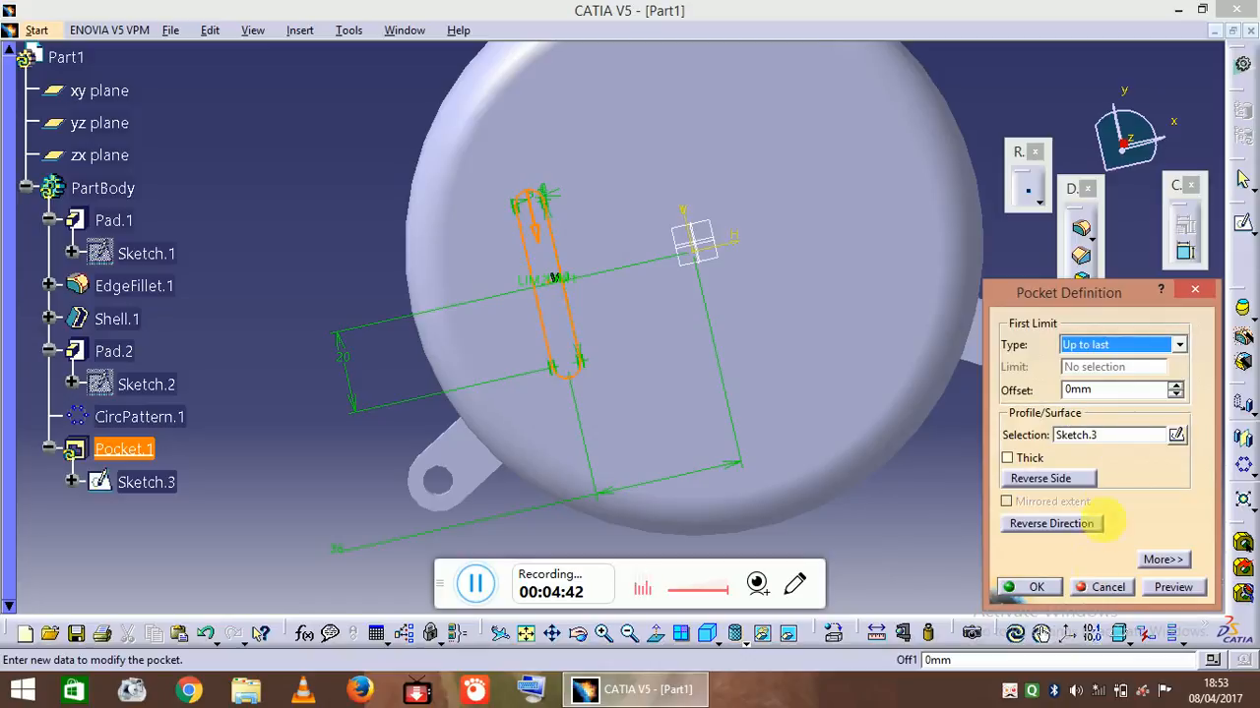
click(1036, 587)
Create a rectangular pattern of the slot pocket with 7 instances at 13 mm spacing, using the xy plane as reference
middle_drag(731, 226, 742, 436)
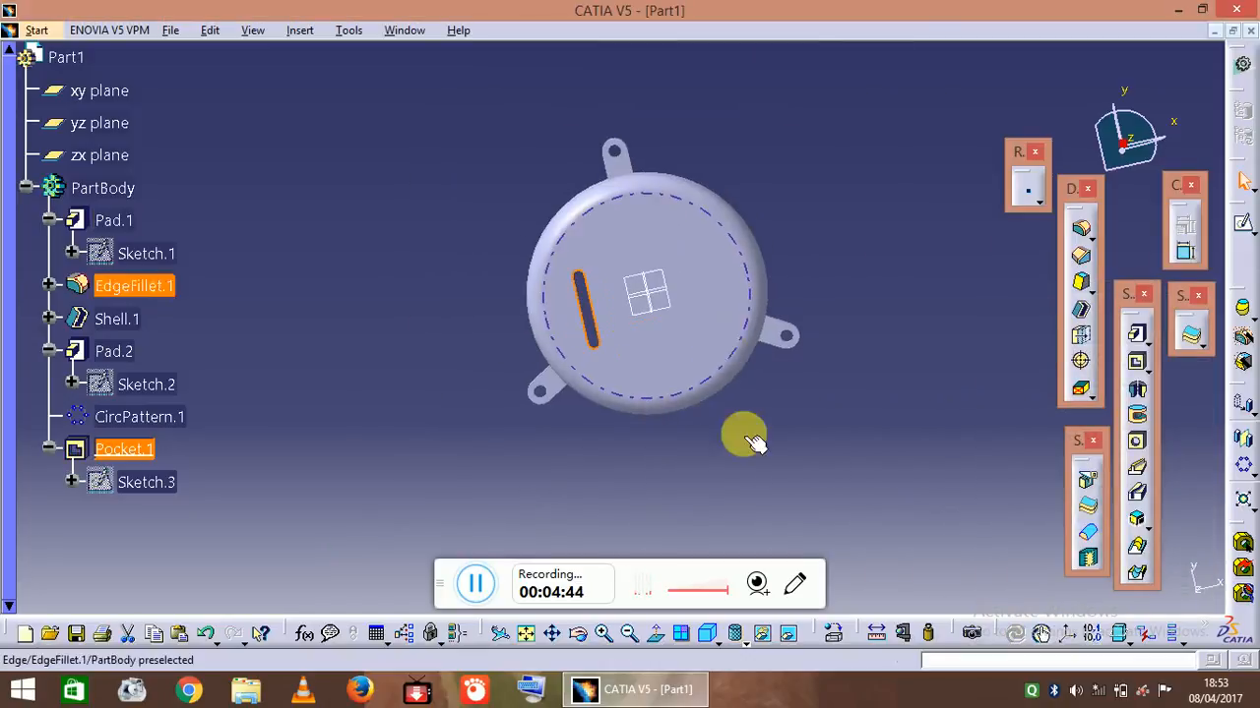
click(1253, 475)
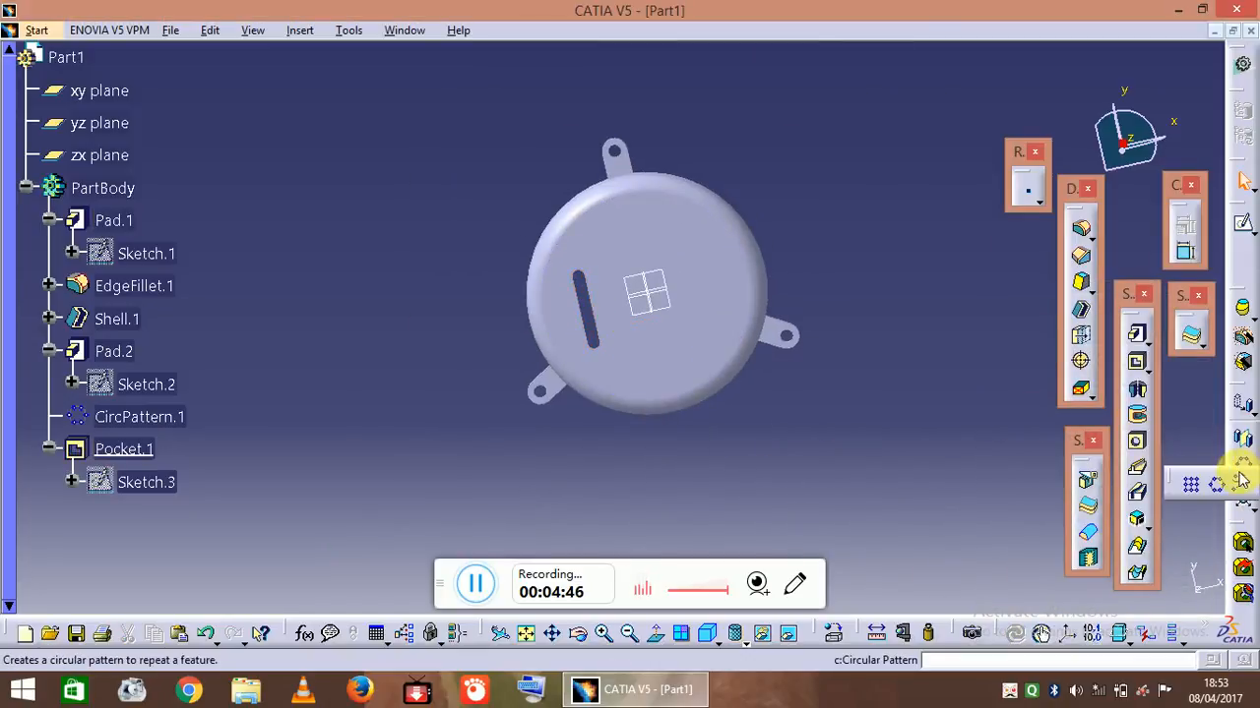
click(1186, 482)
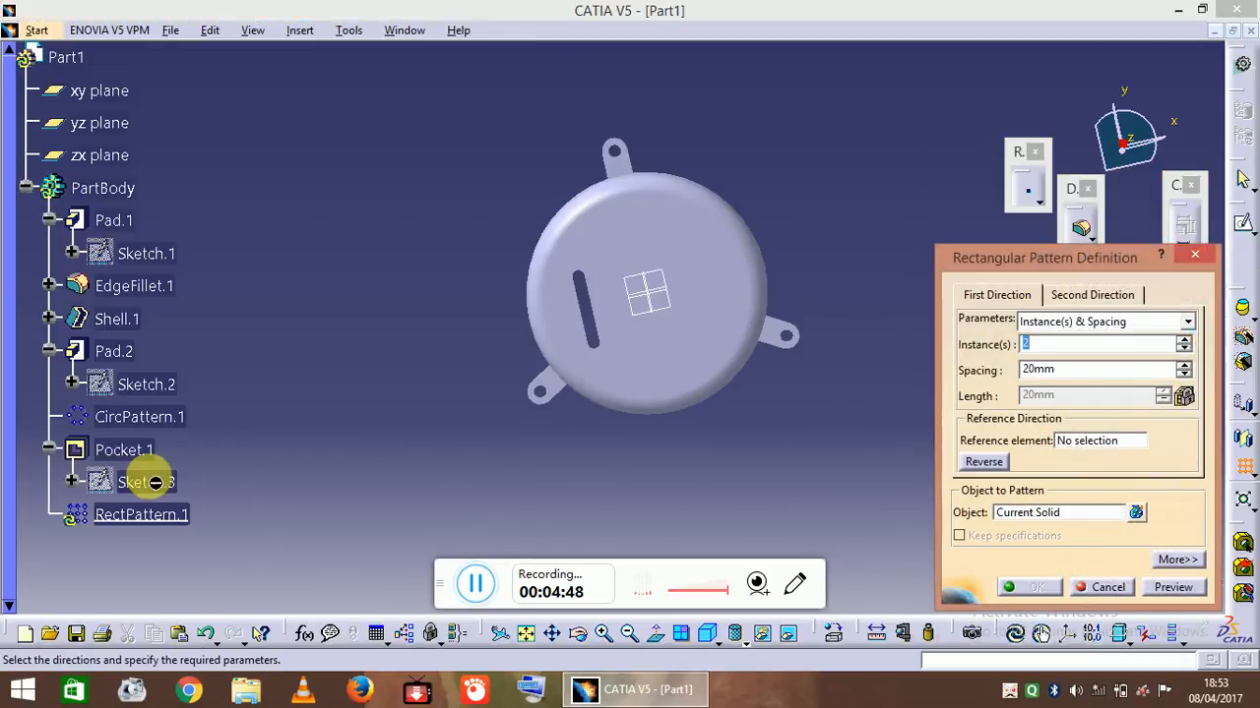
click(1039, 514)
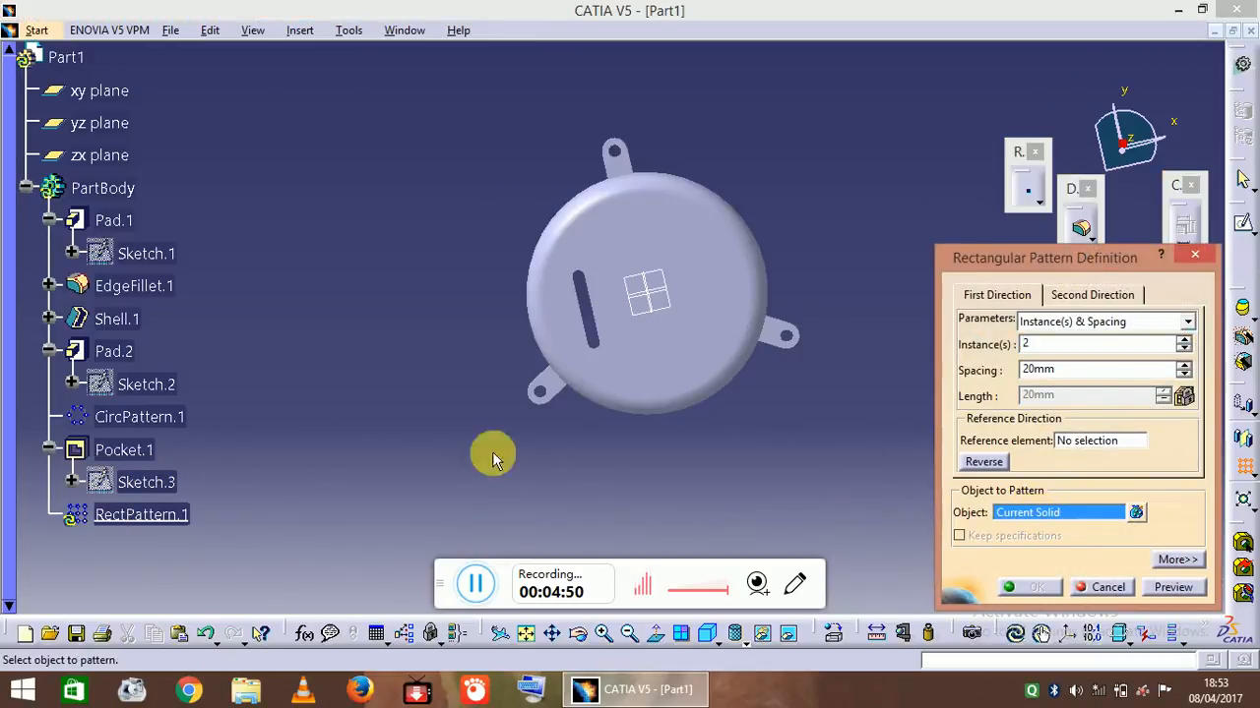
click(138, 459)
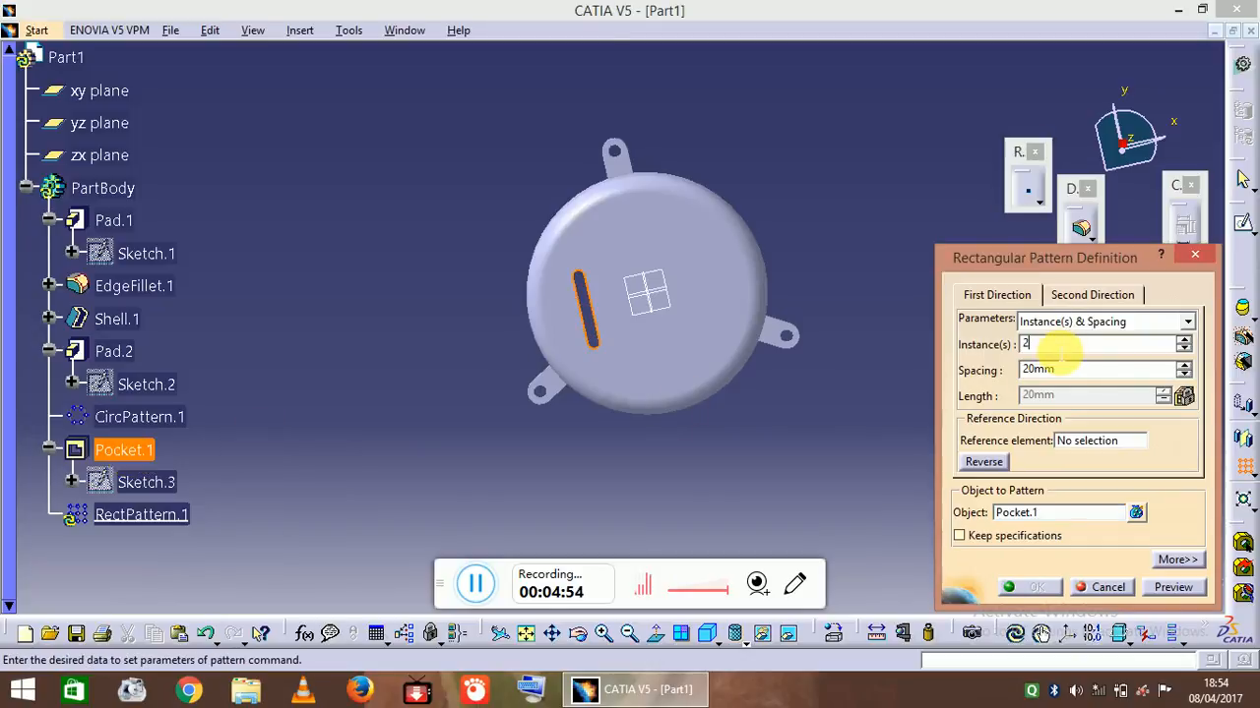
key(BackSpace)
click(1067, 371)
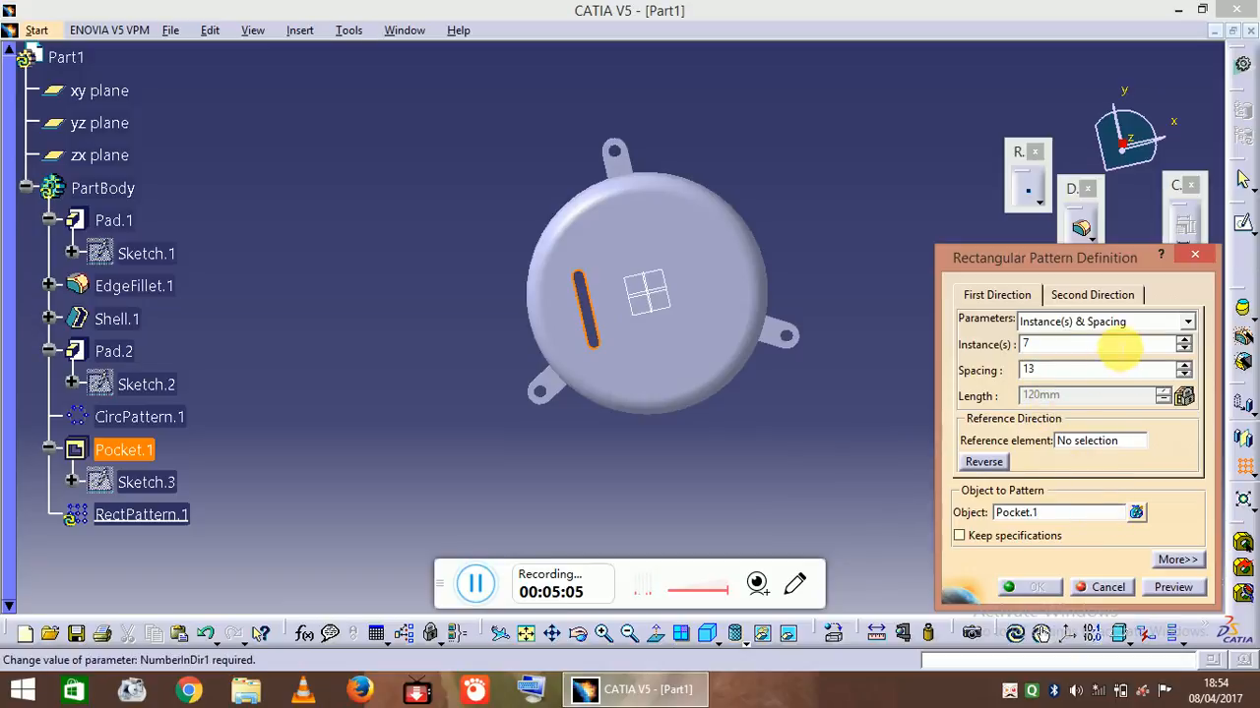
click(1110, 344)
click(1119, 440)
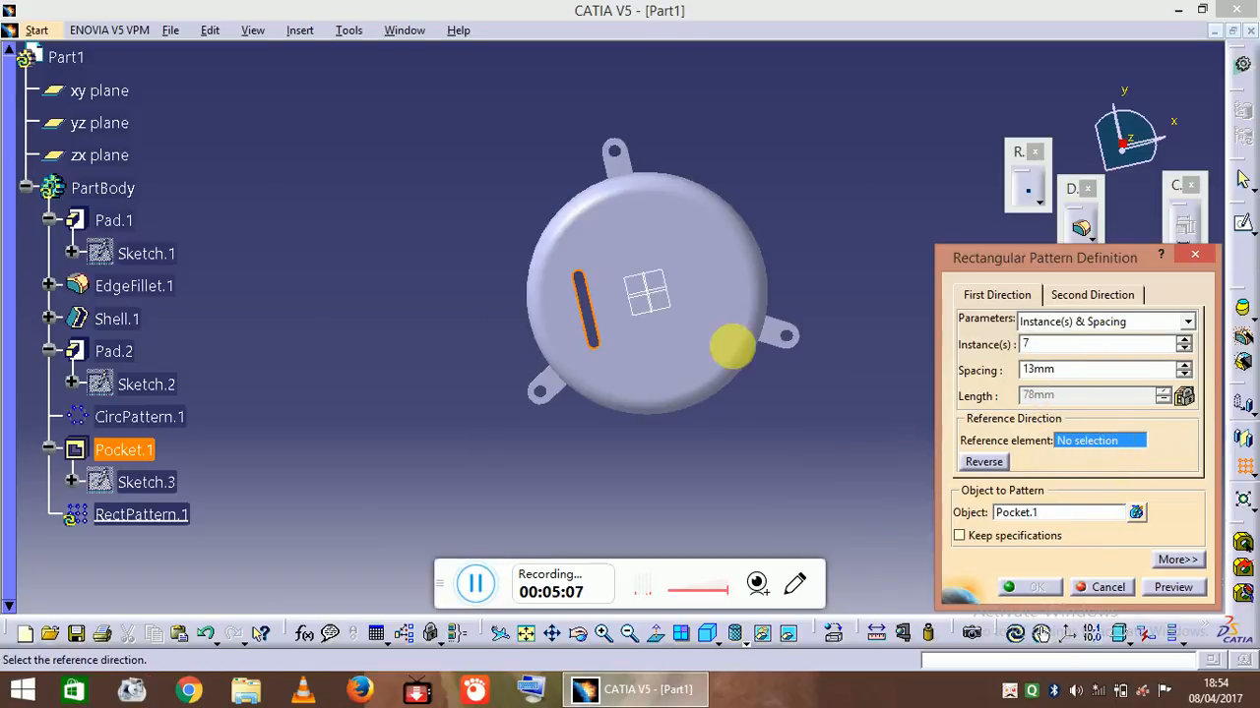
click(678, 311)
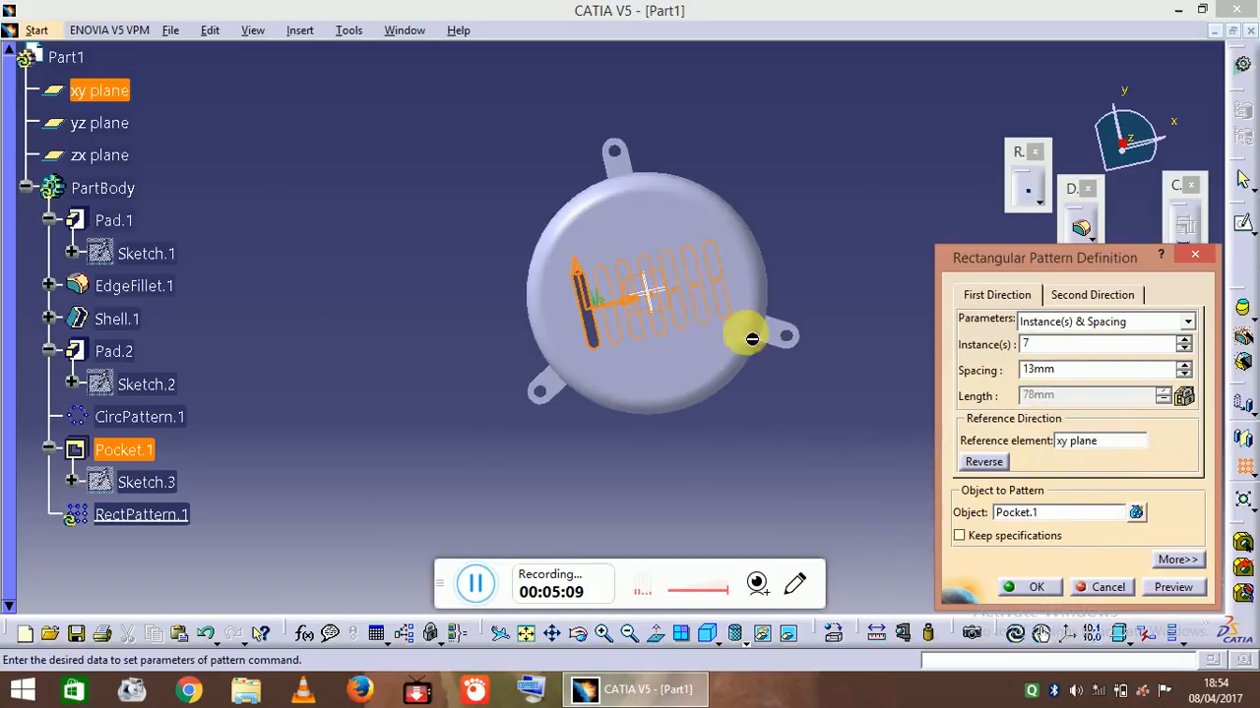
click(1043, 587)
Start a sketch on the cap's closed face and draw a circle of 25 mm radius centred on the origin
ctrl+middle_drag(895, 330, 646, 267)
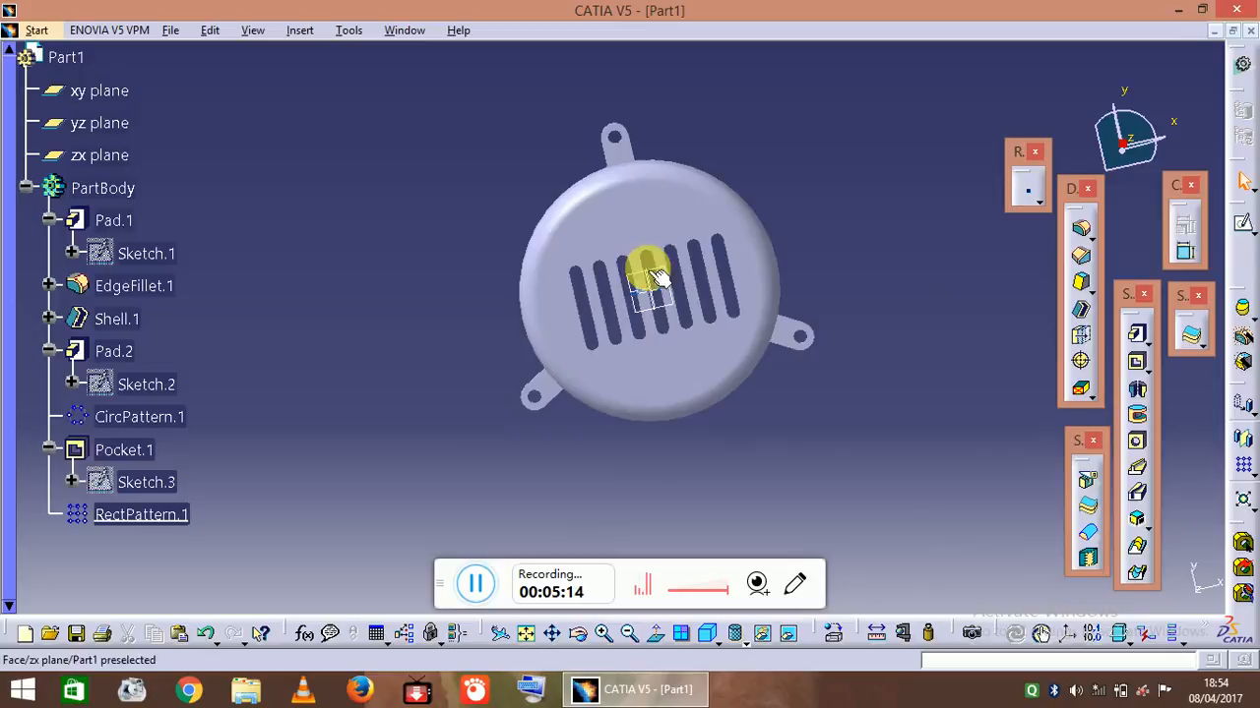
click(667, 204)
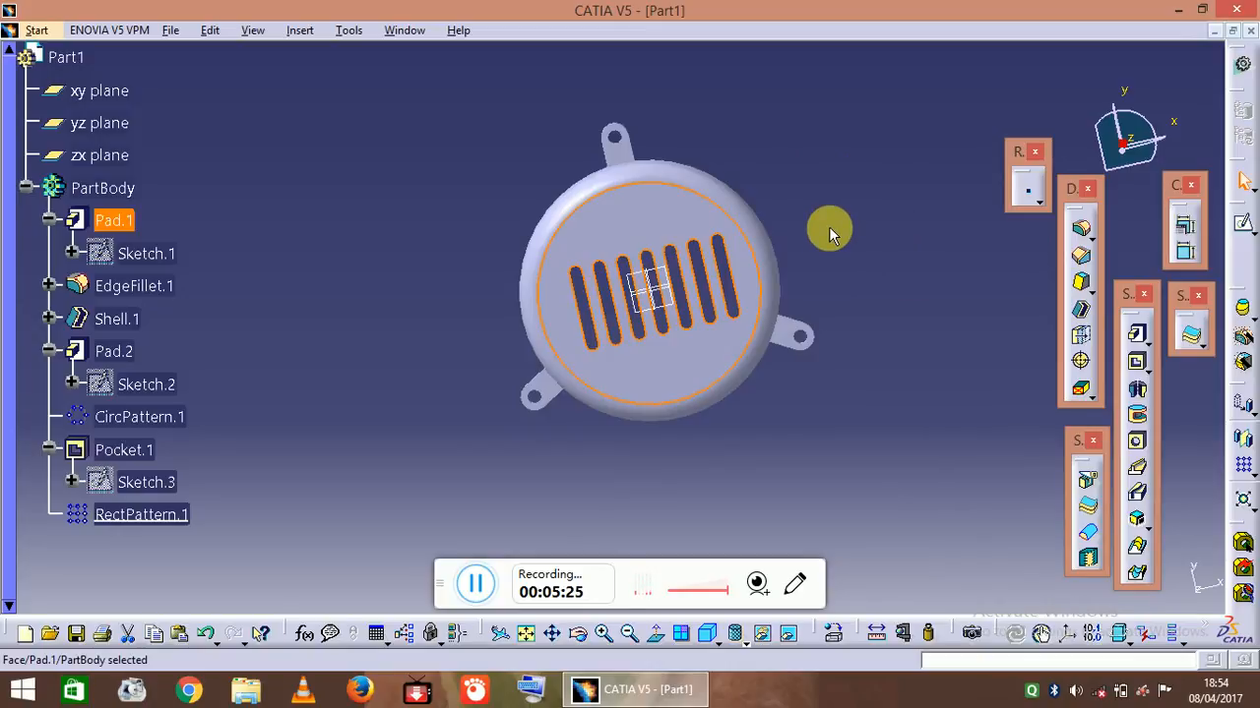
click(1244, 226)
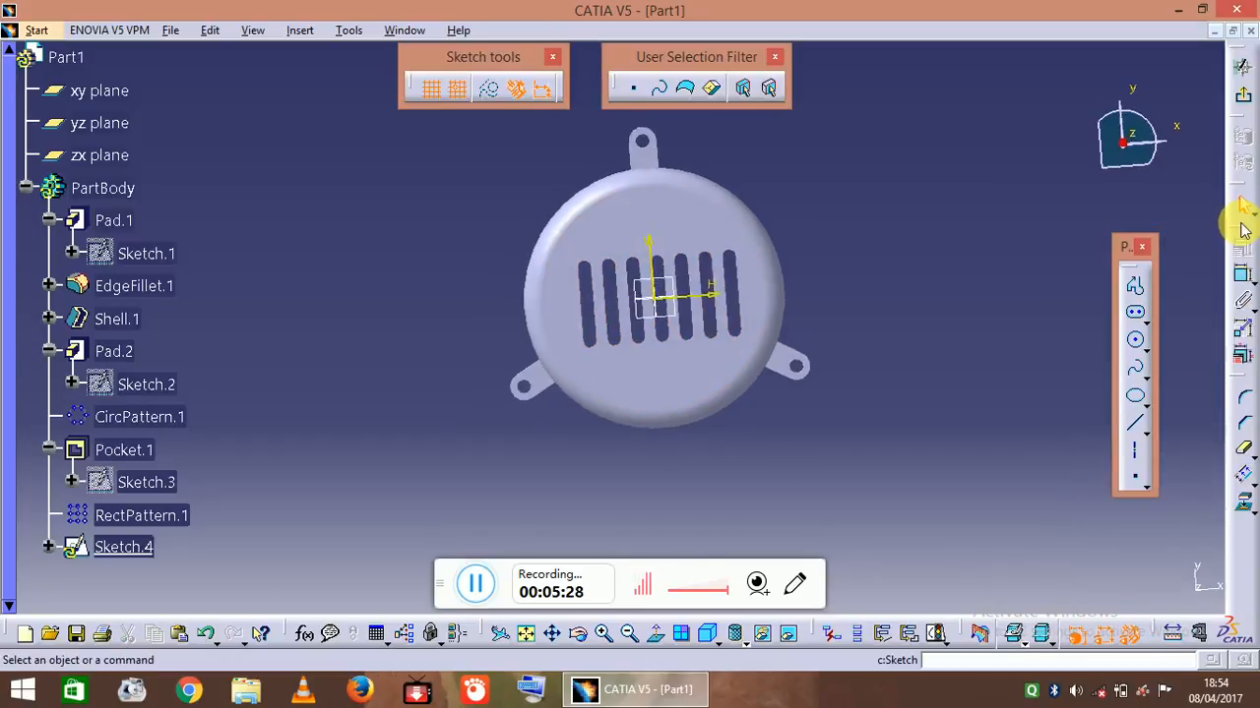
click(1136, 340)
click(656, 301)
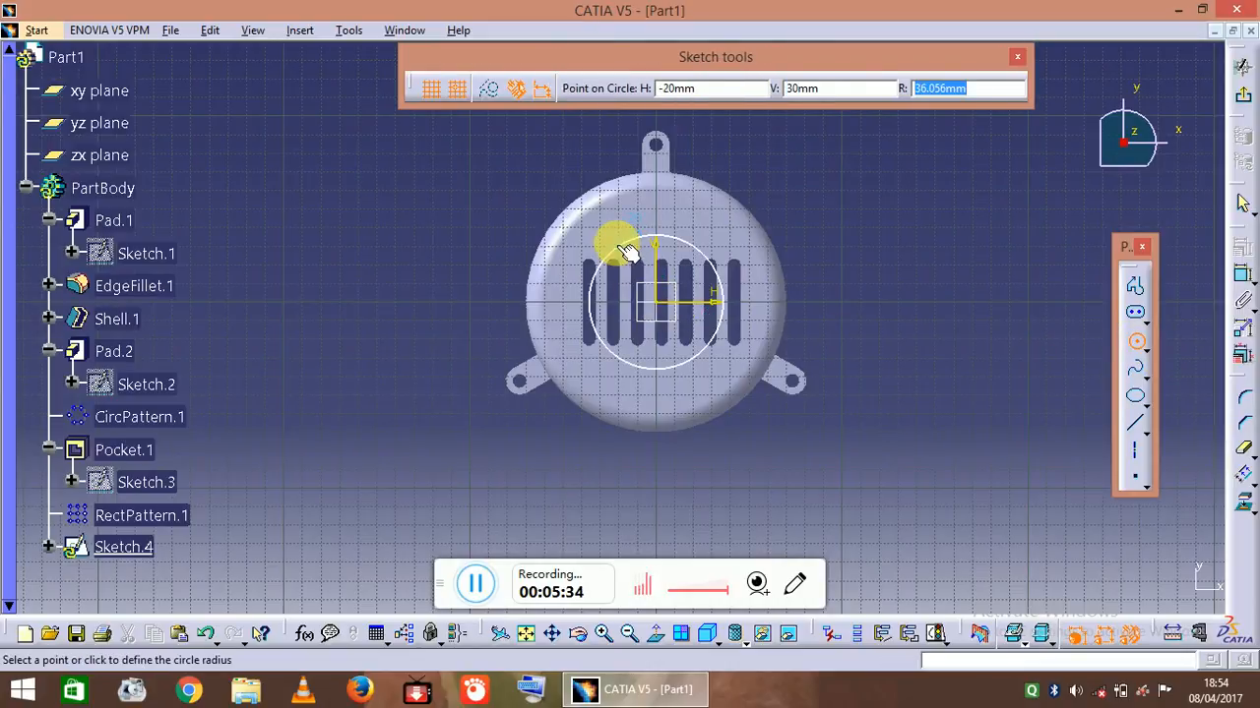
text(25)
key(Return)
click(740, 239)
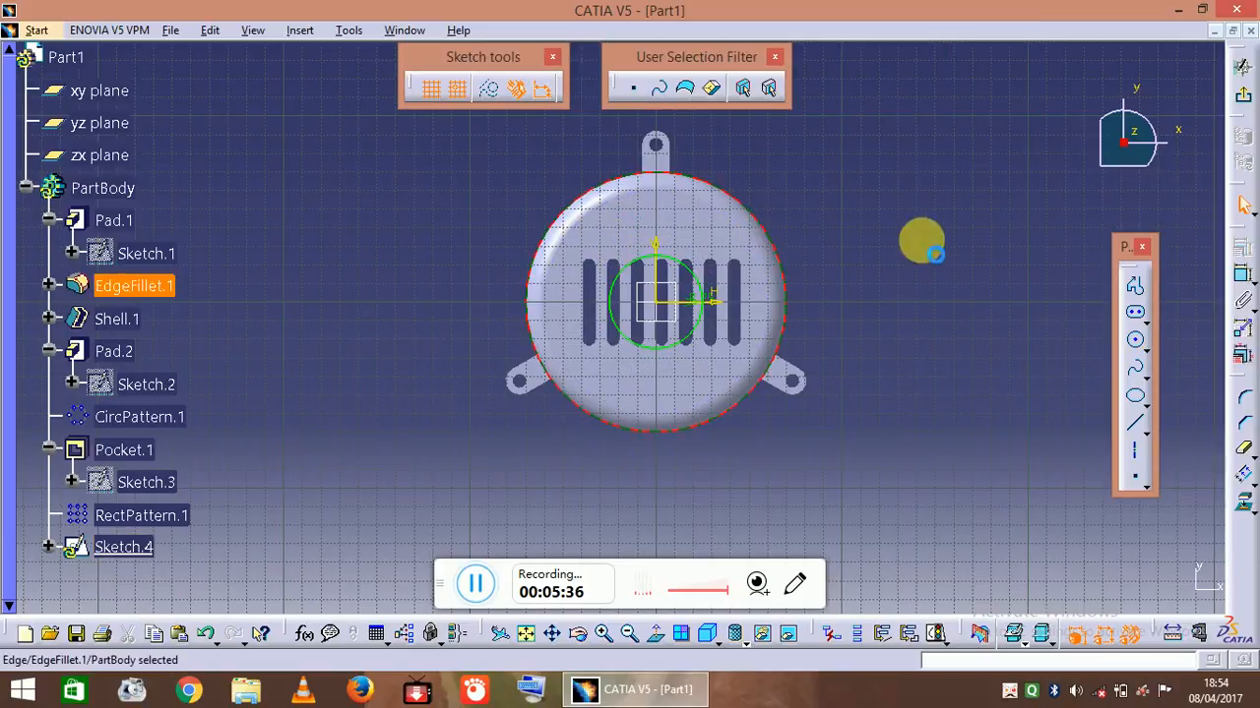
click(970, 257)
Draw a concentric circle of 15 mm radius inside the larger circle
click(1136, 341)
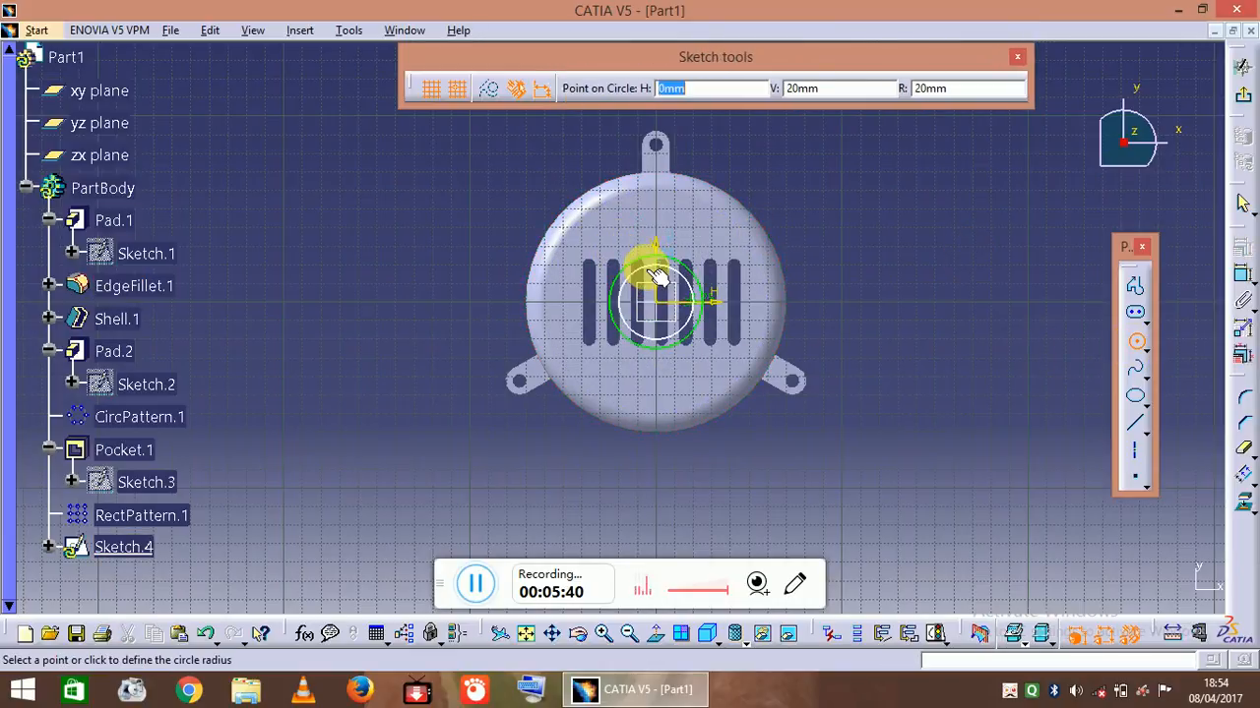
text(15)
key(Return)
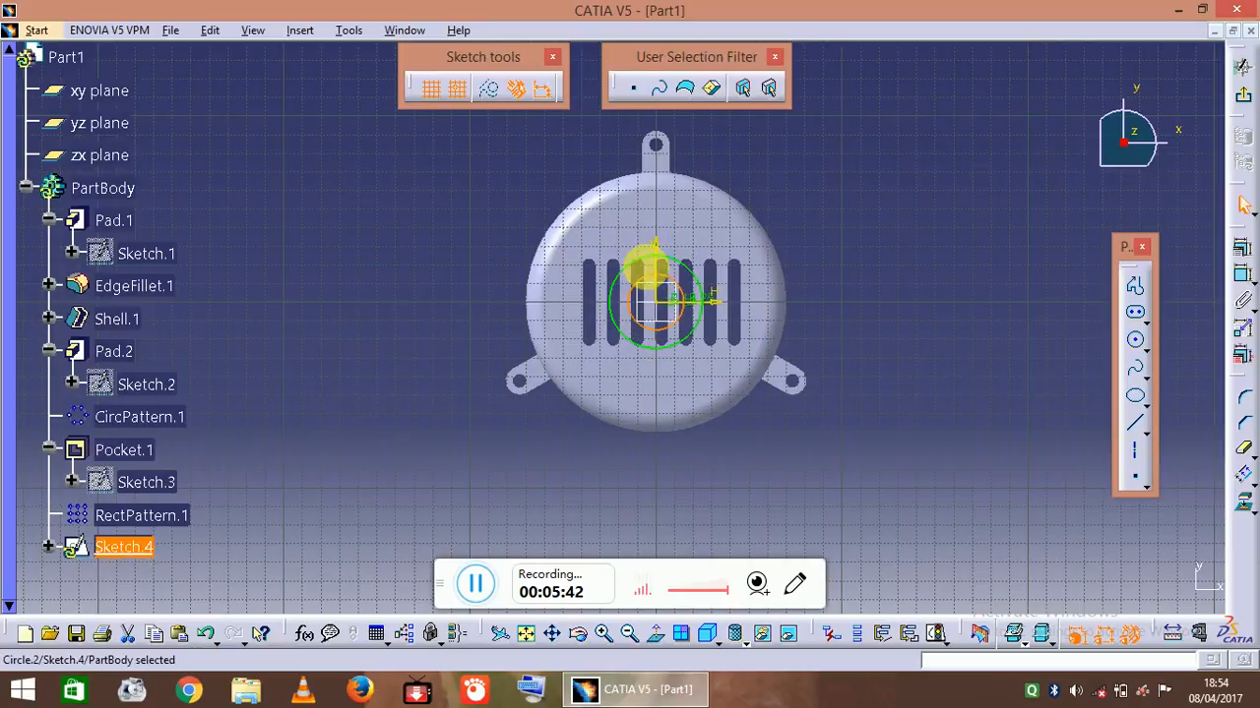
click(1015, 159)
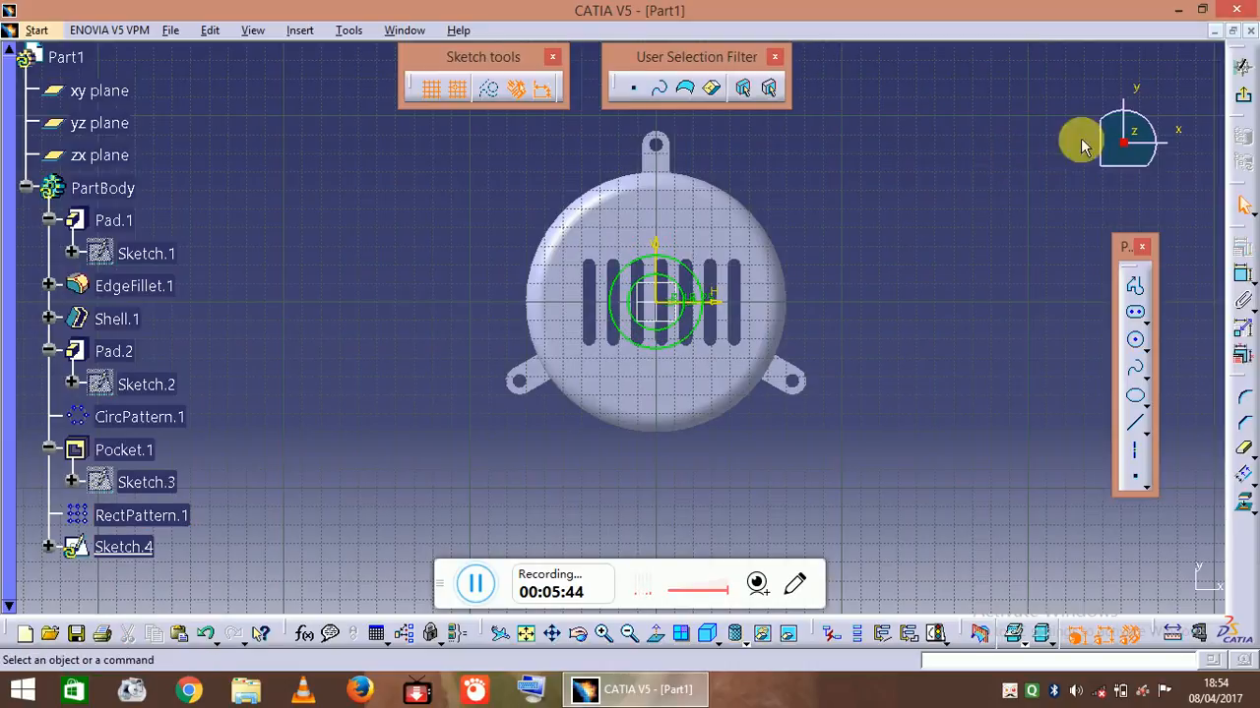
Exit the sketch and pad the ring profile with a 5 mm first limit and a 2.5 mm second limit
click(1244, 99)
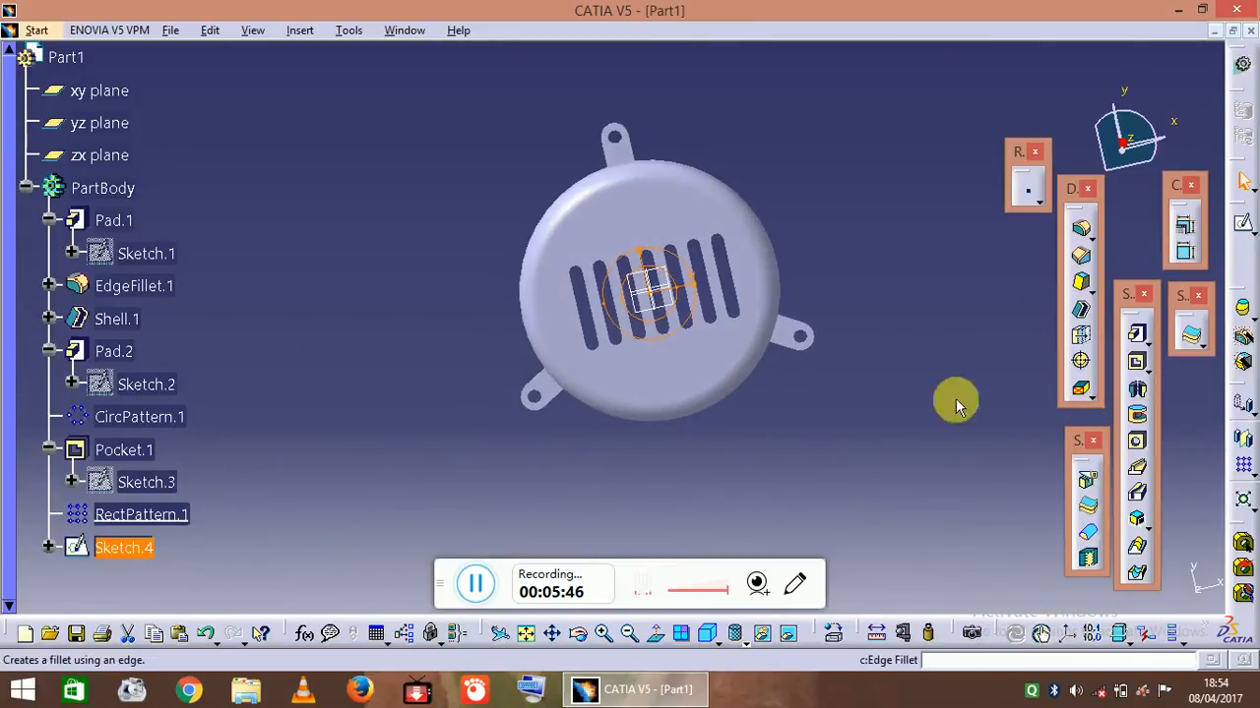
click(1139, 338)
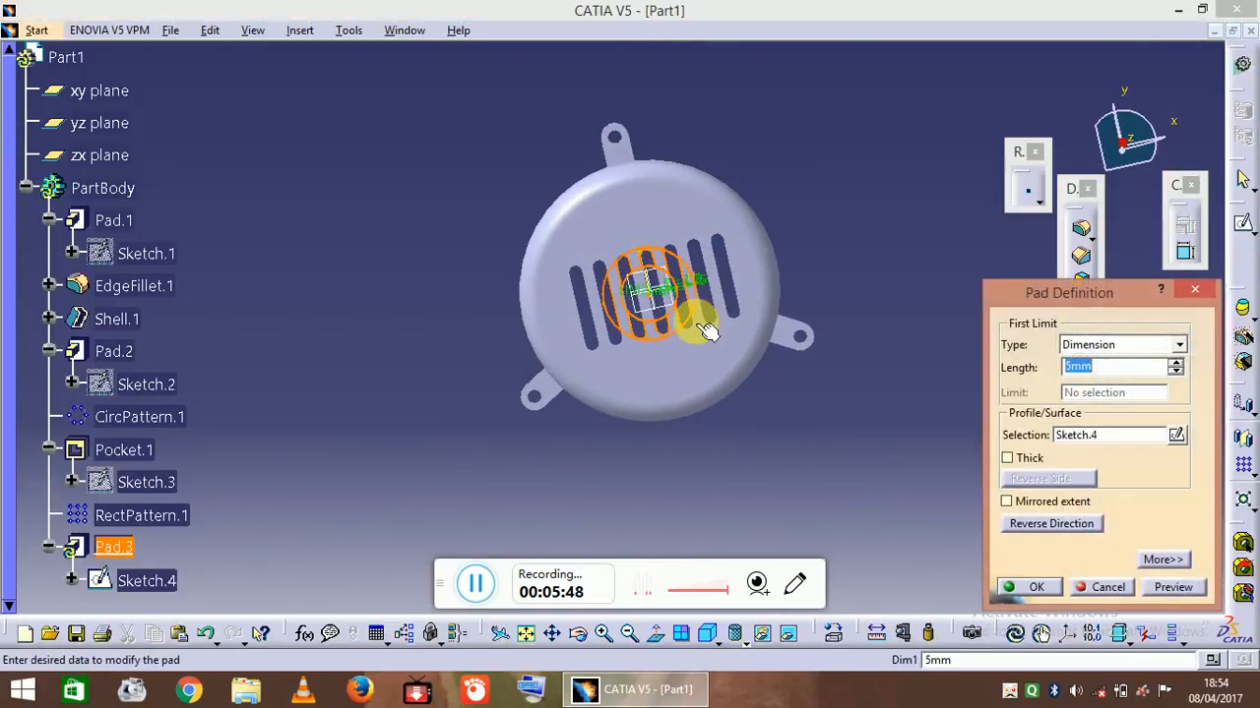
click(1161, 559)
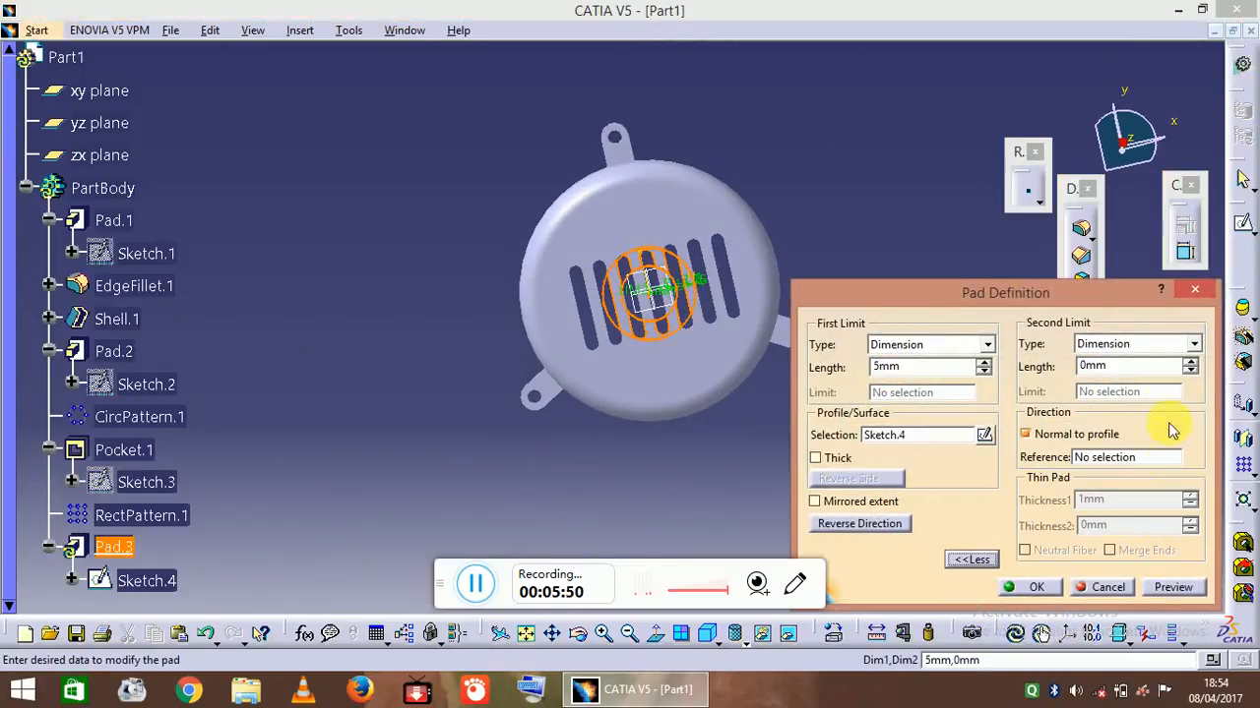
click(1147, 366)
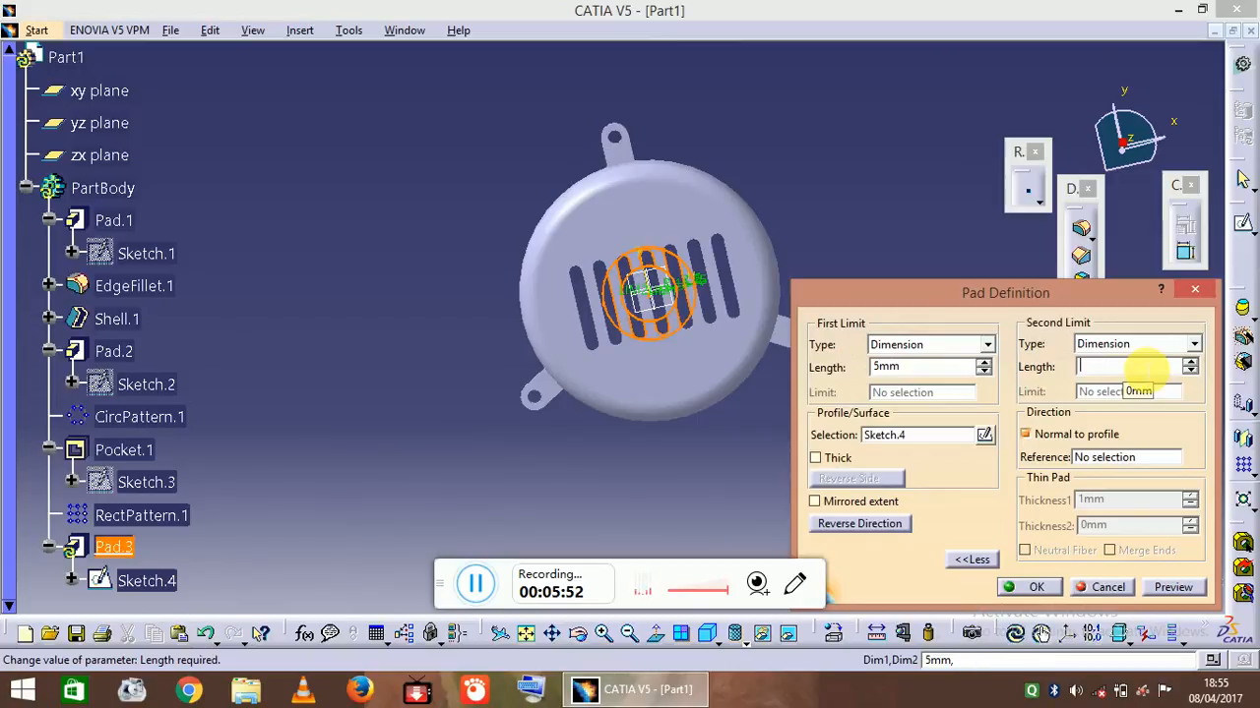
text(2.5)
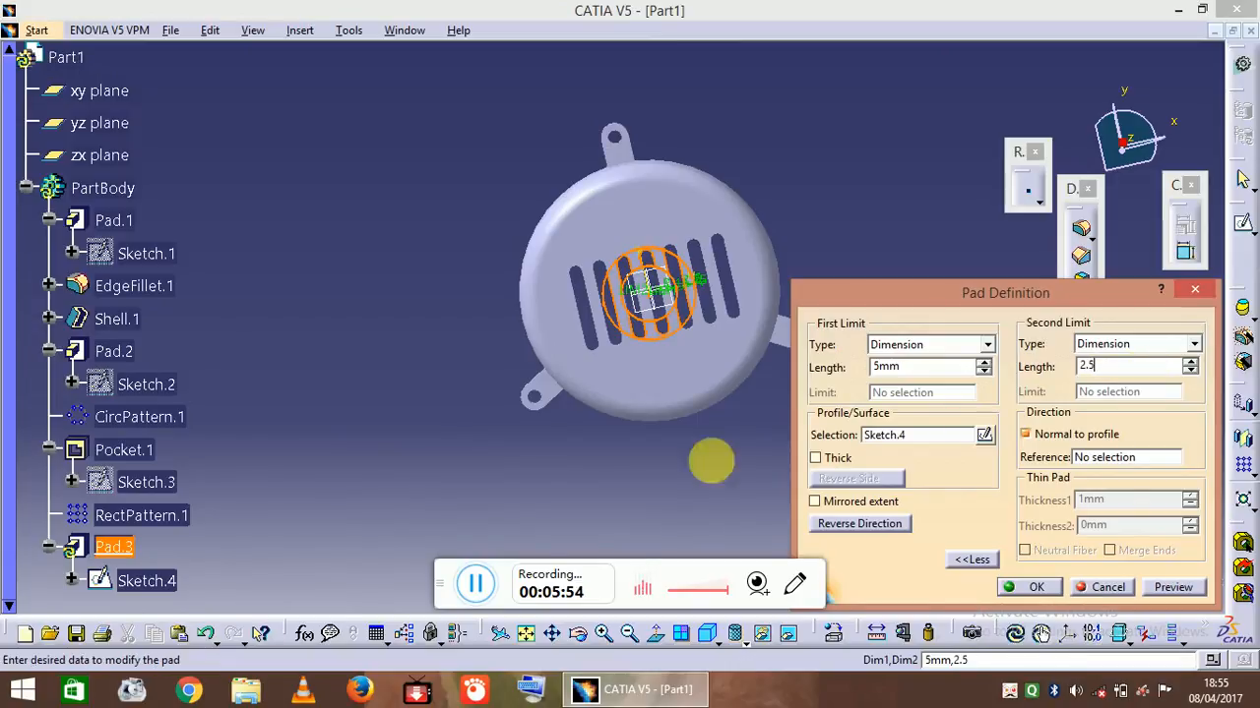
middle_drag(641, 483, 601, 181)
middle_drag(723, 451, 645, 425)
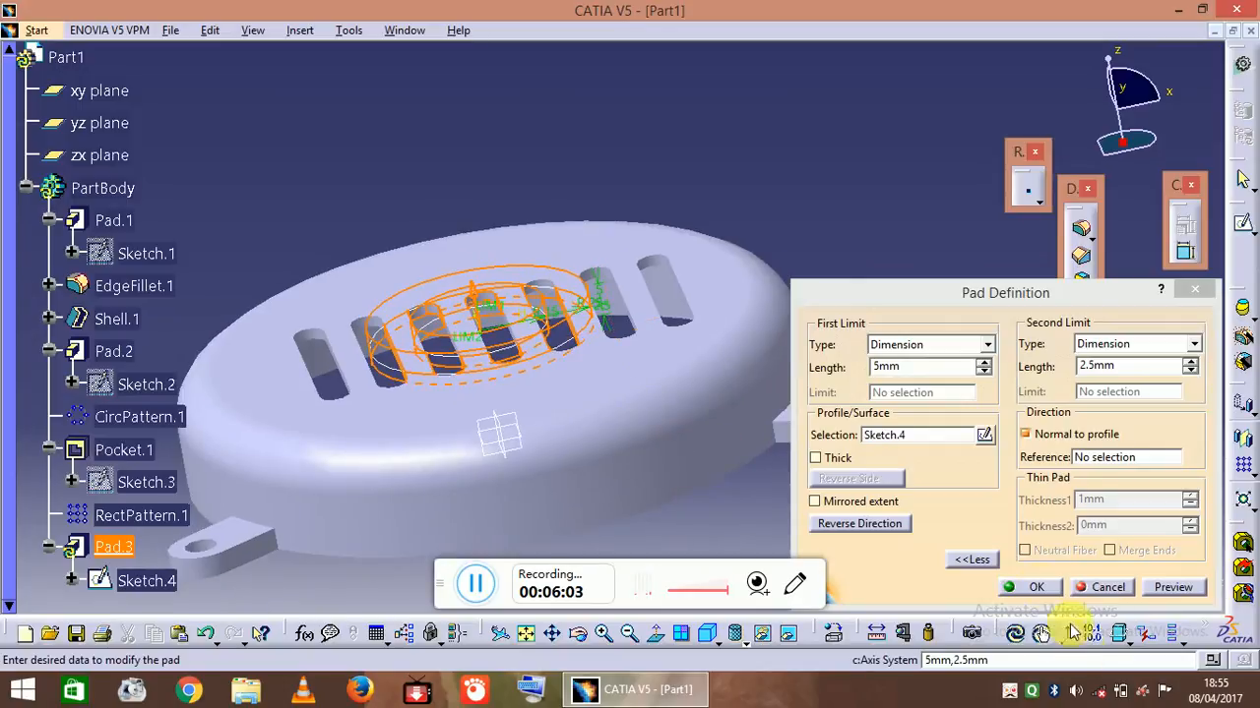
click(1028, 587)
Apply an edge fillet to the outer edge of the raised central ring using Tangency selection mode
middle_drag(744, 159, 781, 338)
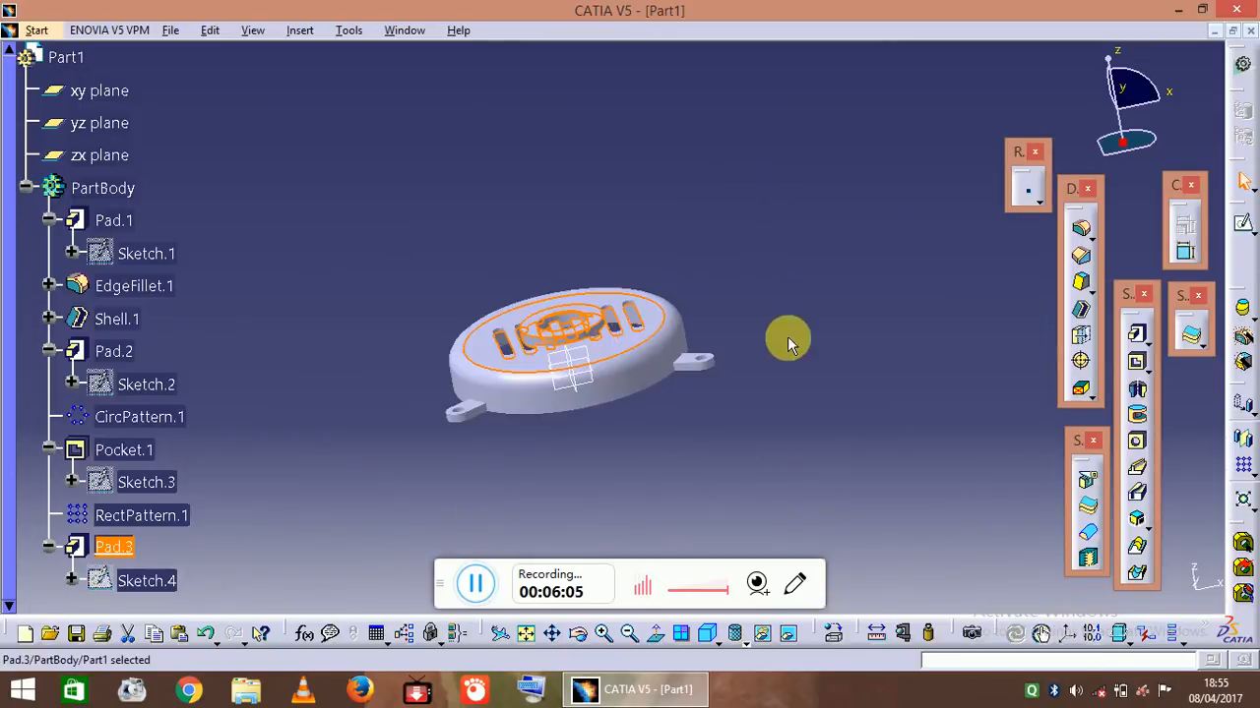
middle_drag(640, 324, 703, 382)
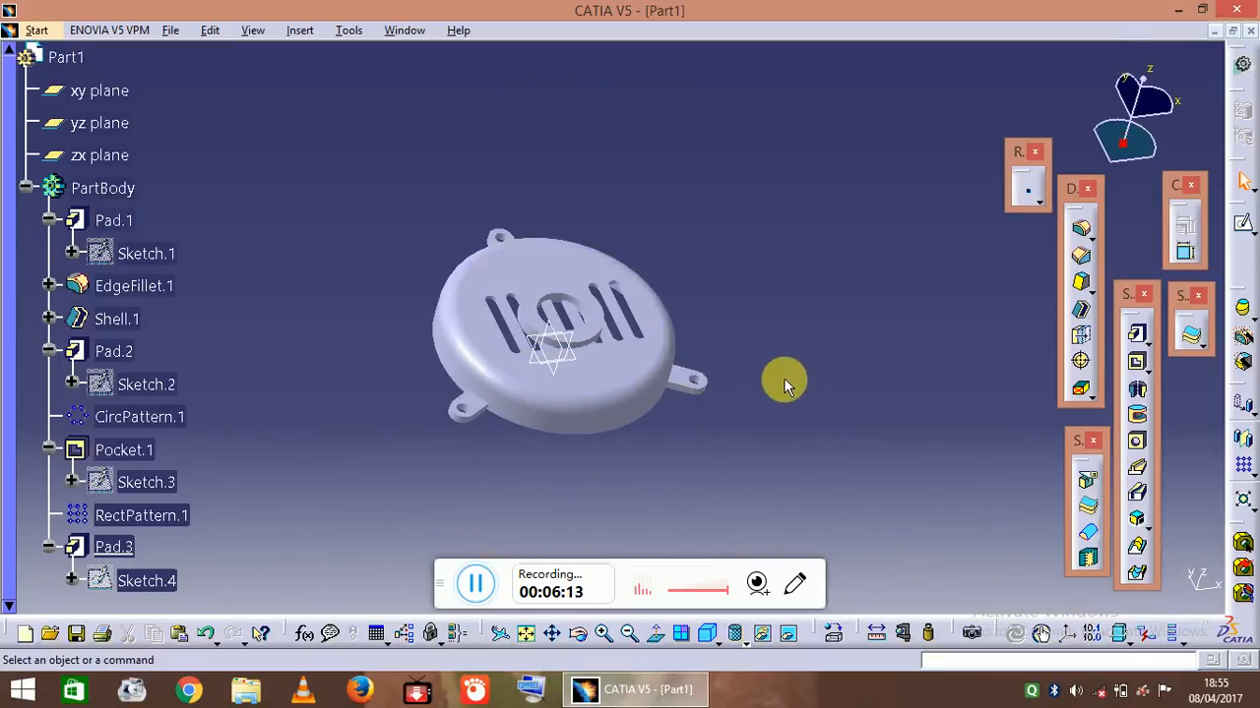
click(1082, 240)
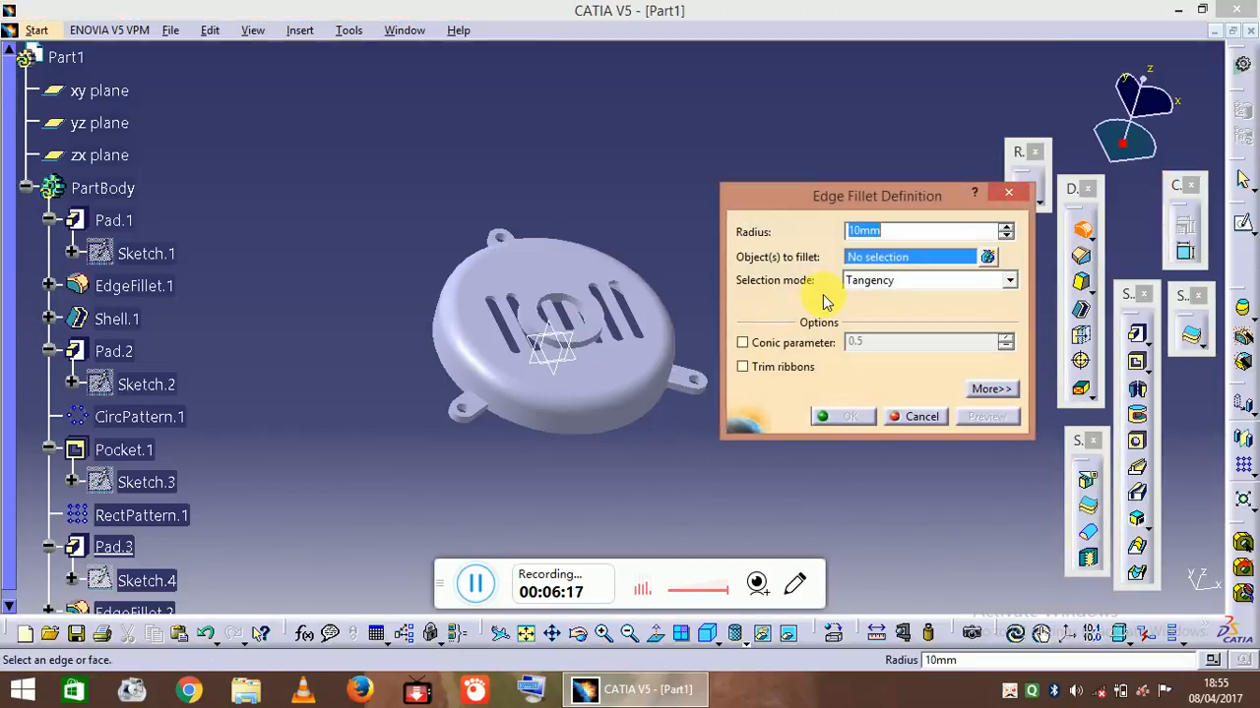
click(590, 340)
click(833, 414)
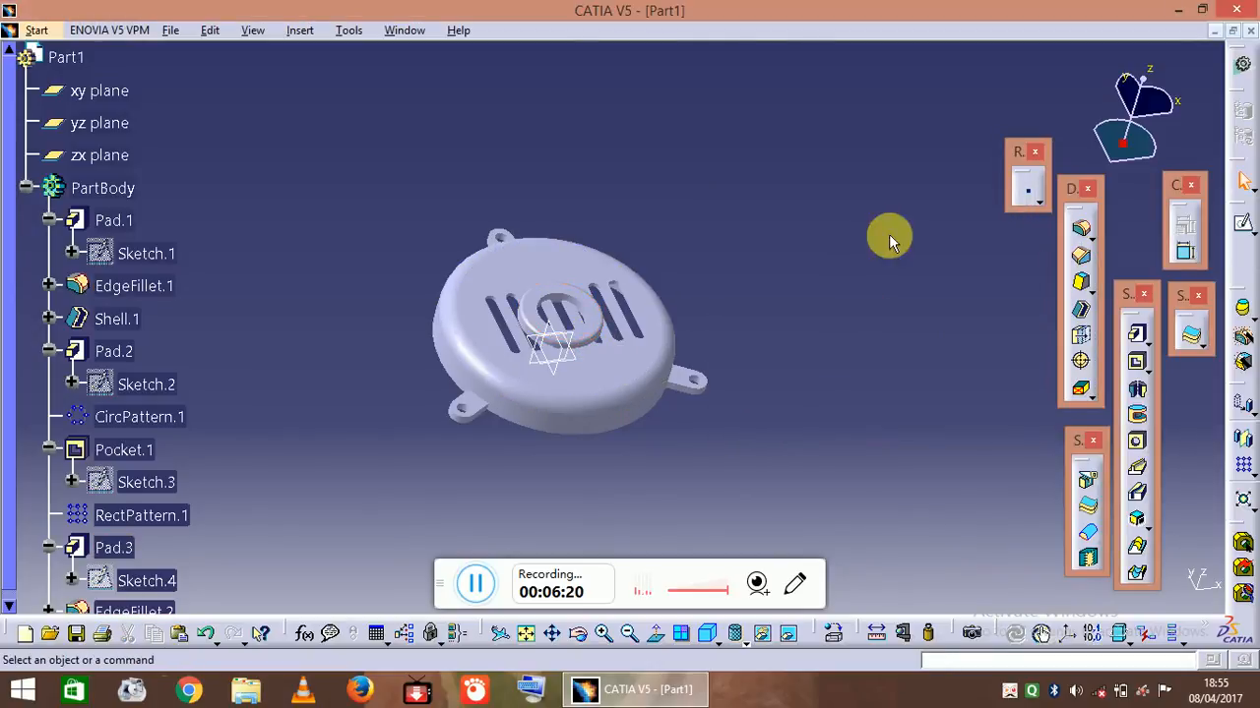
ctrl+middle_drag(559, 427, 522, 340)
middle_drag(484, 417, 795, 351)
middle_drag(656, 281, 679, 264)
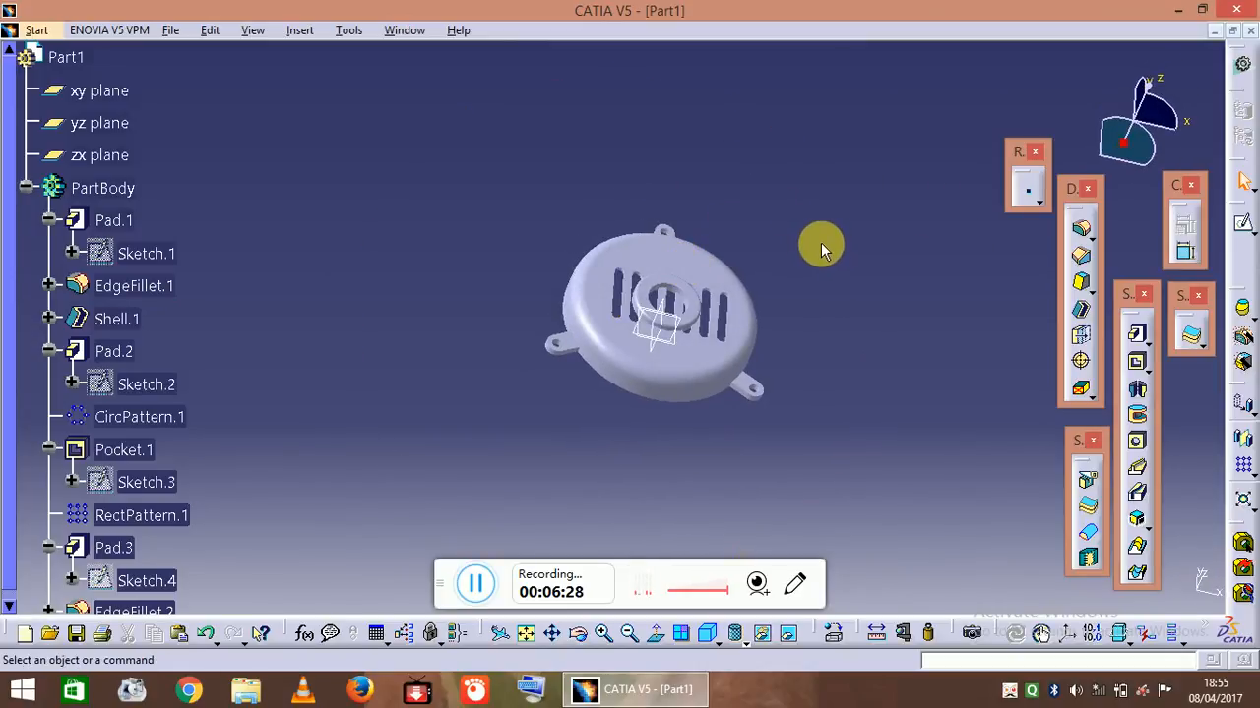